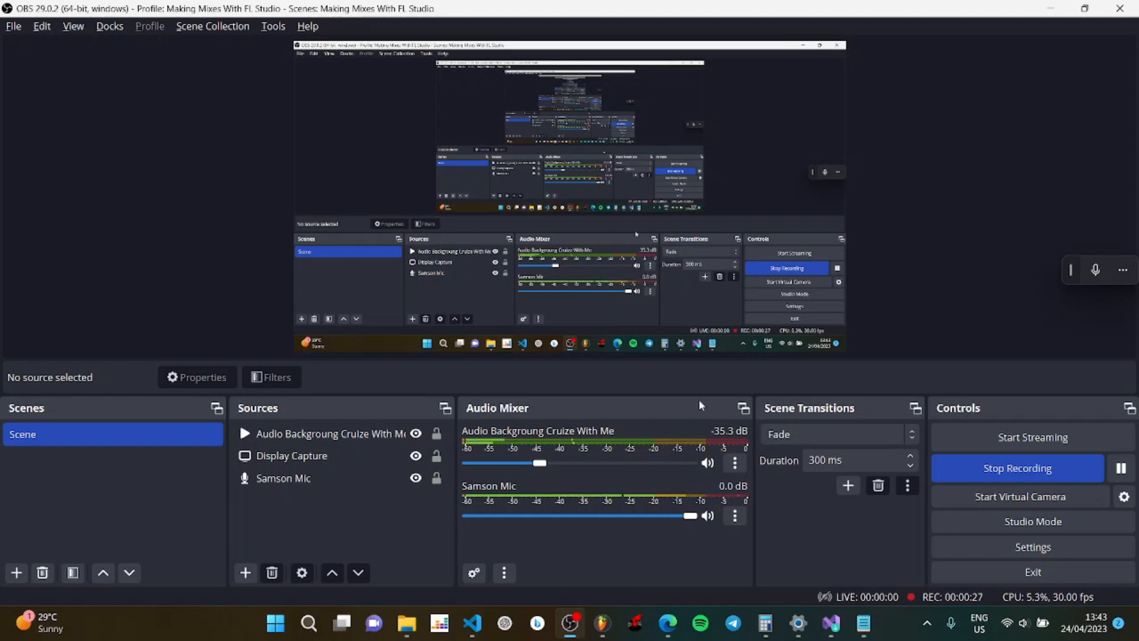
# Step: Switch to Microsoft Edge and review the SpleeterGUI page's app preview, release notice, download link and version history
pyautogui.click(666, 634)
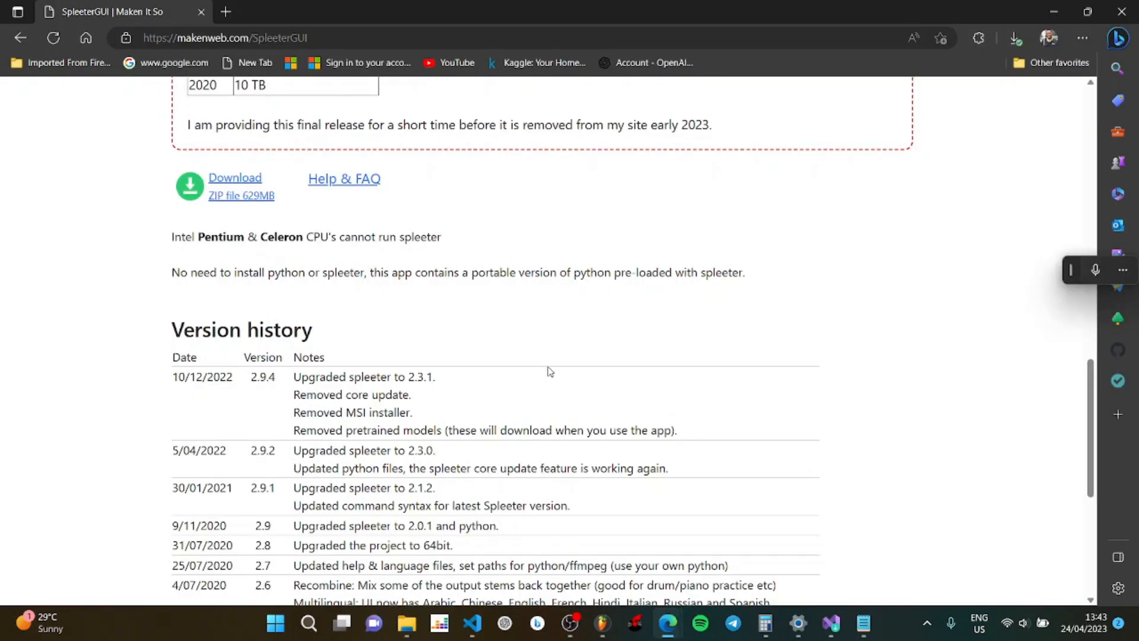
pyautogui.scroll(10, 547, 366)
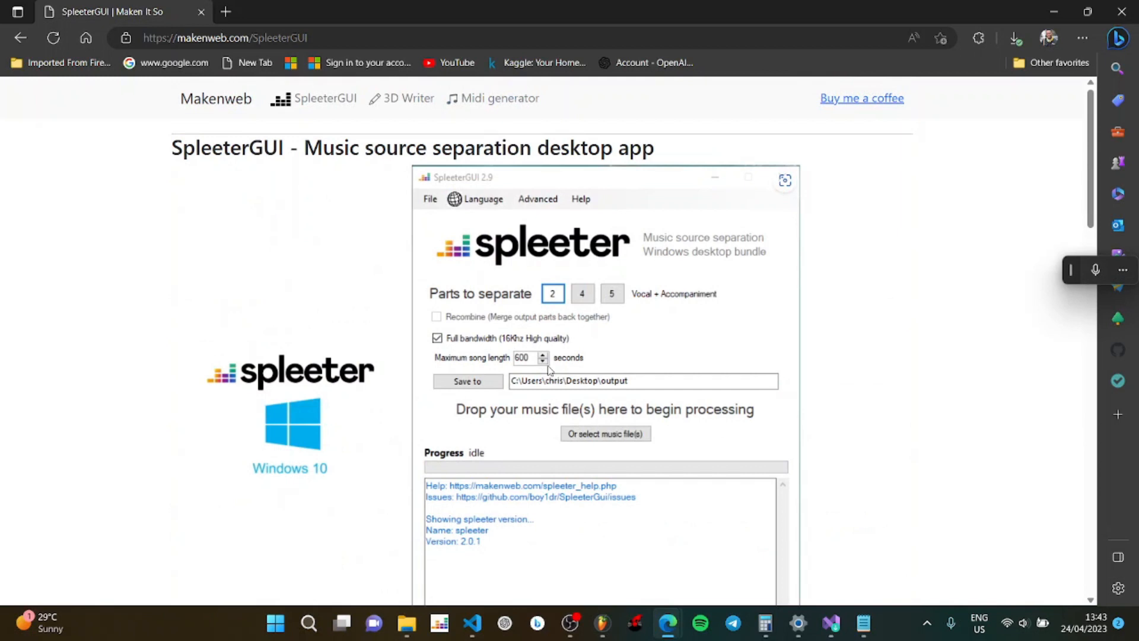
pyautogui.scroll(-10, 729, 313)
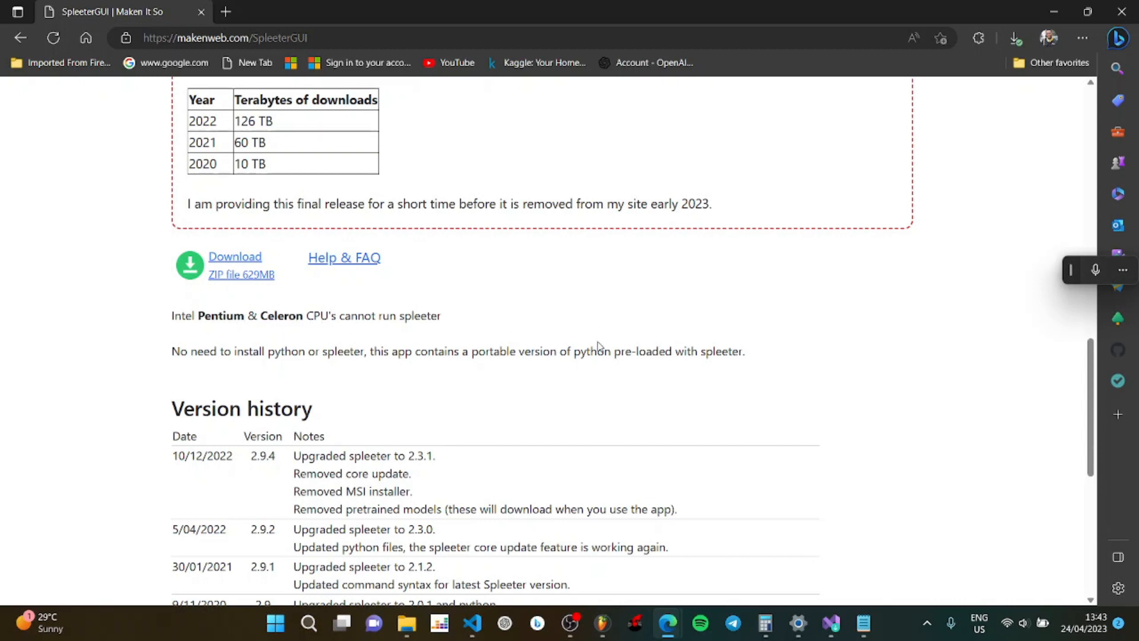
pyautogui.scroll(1, 600, 347)
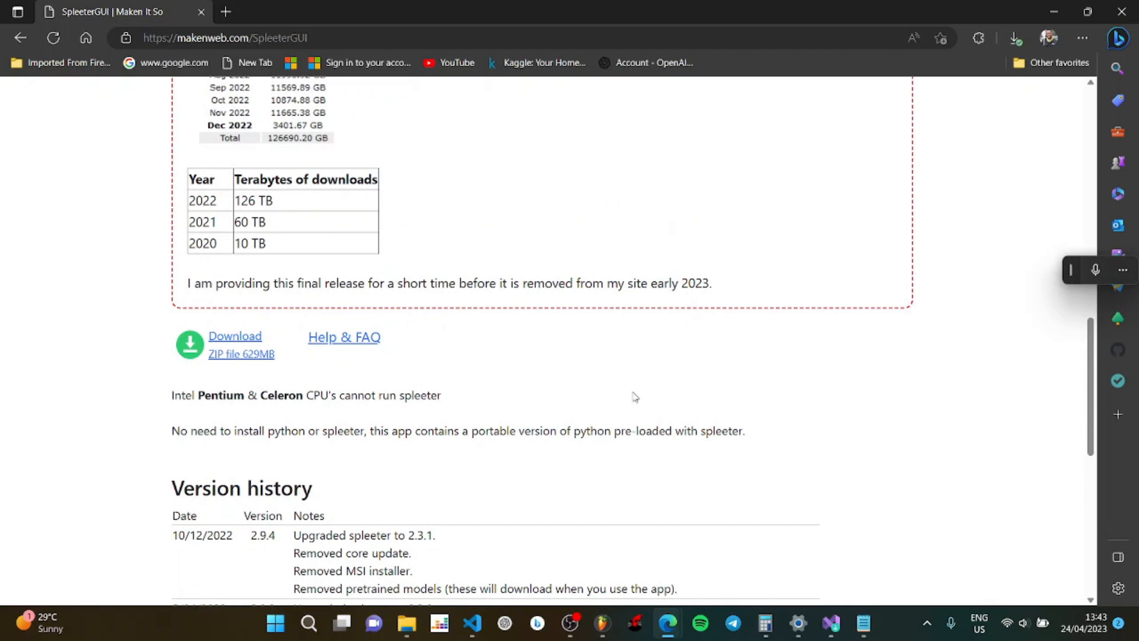
pyautogui.scroll(6, 634, 397)
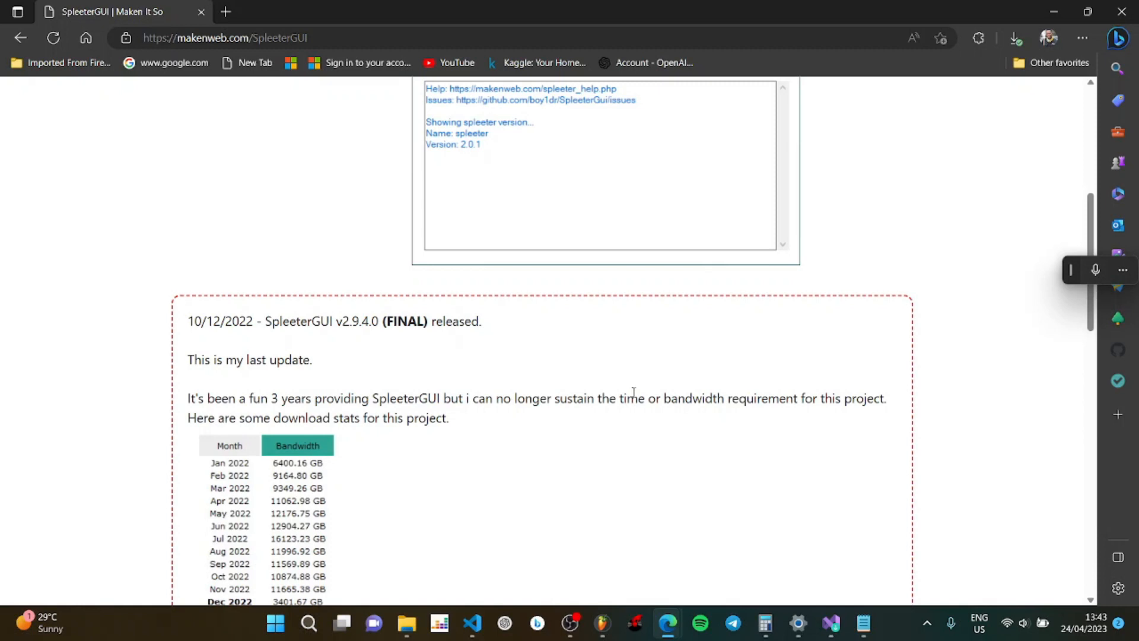
pyautogui.scroll(3, 634, 393)
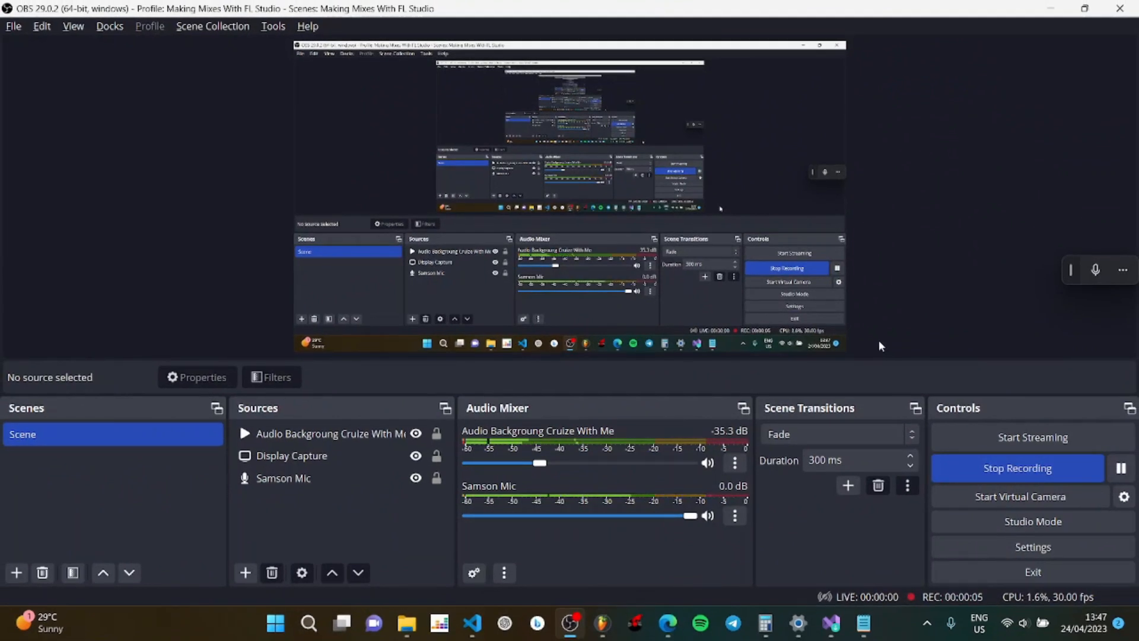
# Step: Return to the browser and view the Acapella Extractor page and the Remove Vocals page
pyautogui.hotkey('alt', 'Tab')
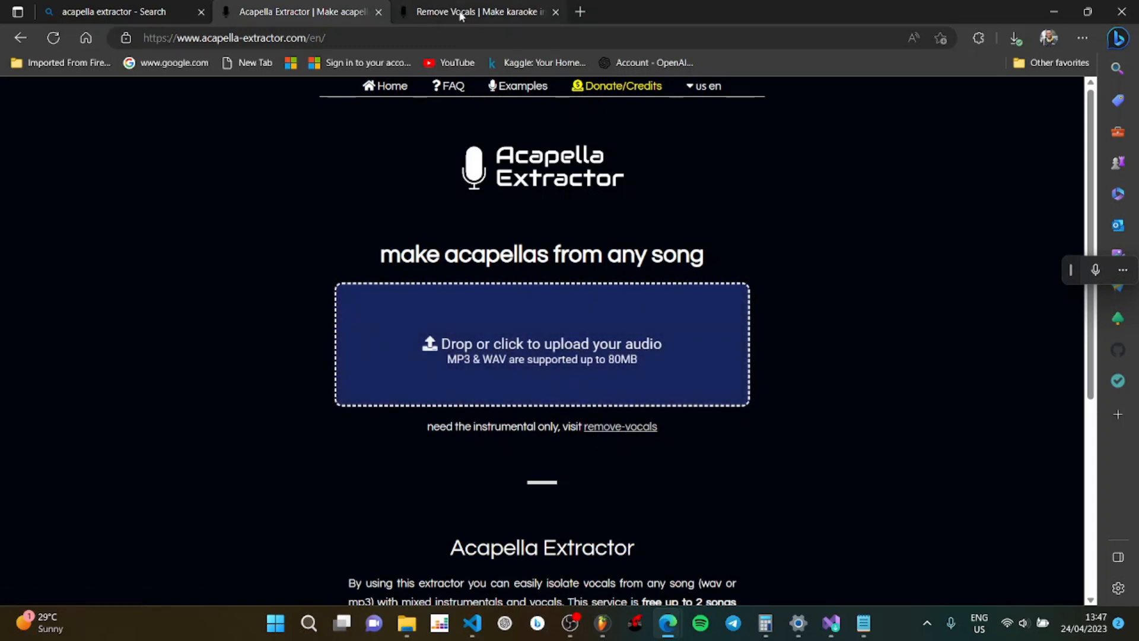
pyautogui.click(513, 15)
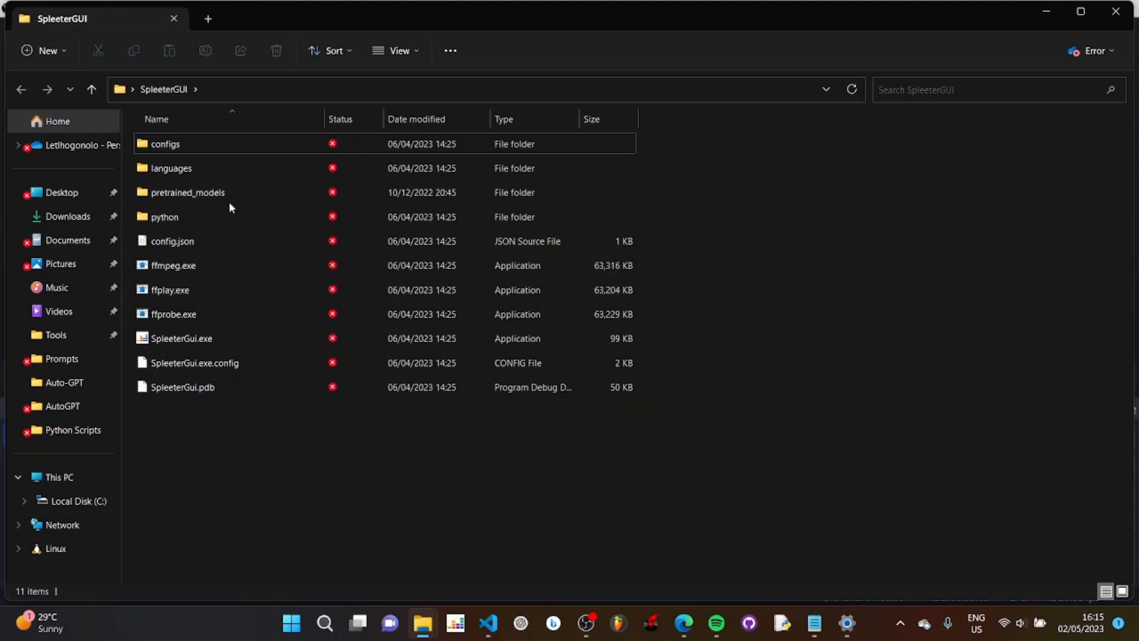
# Step: Launch SpleeterGui.exe from the SpleeterGUI folder and allow it to run despite the SmartScreen block
pyautogui.click(203, 343)
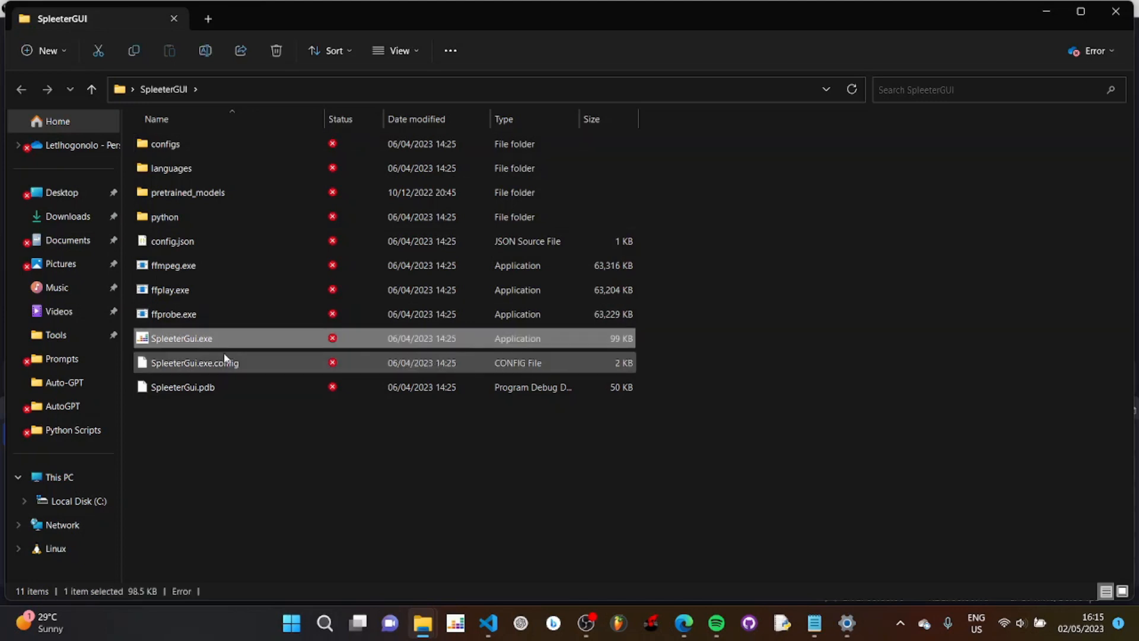
pyautogui.press('Return')
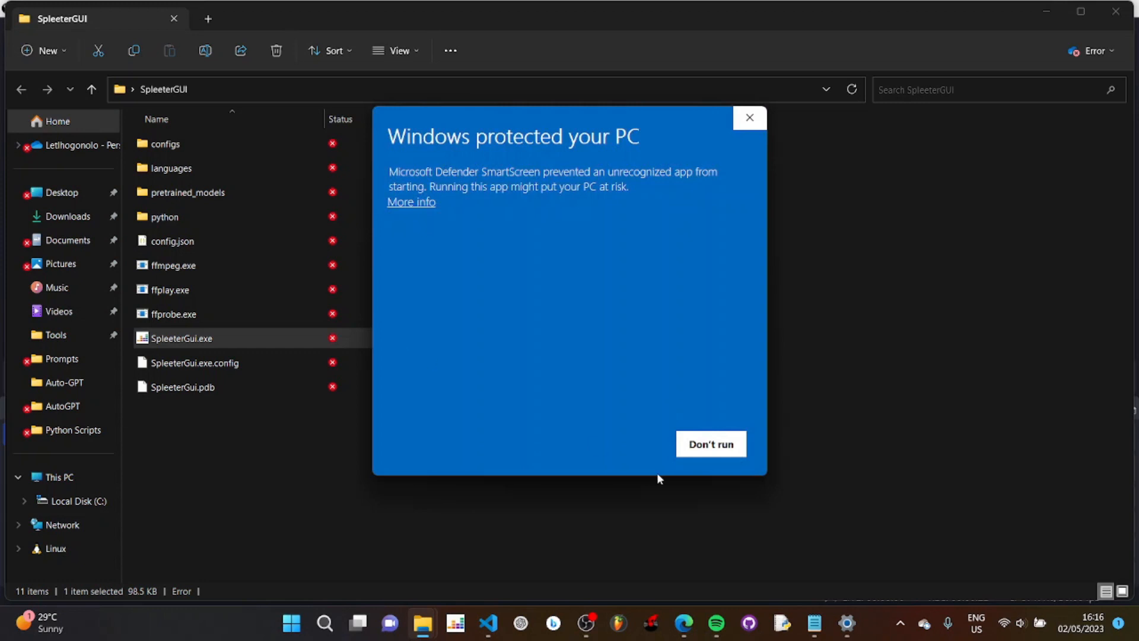
pyautogui.click(415, 202)
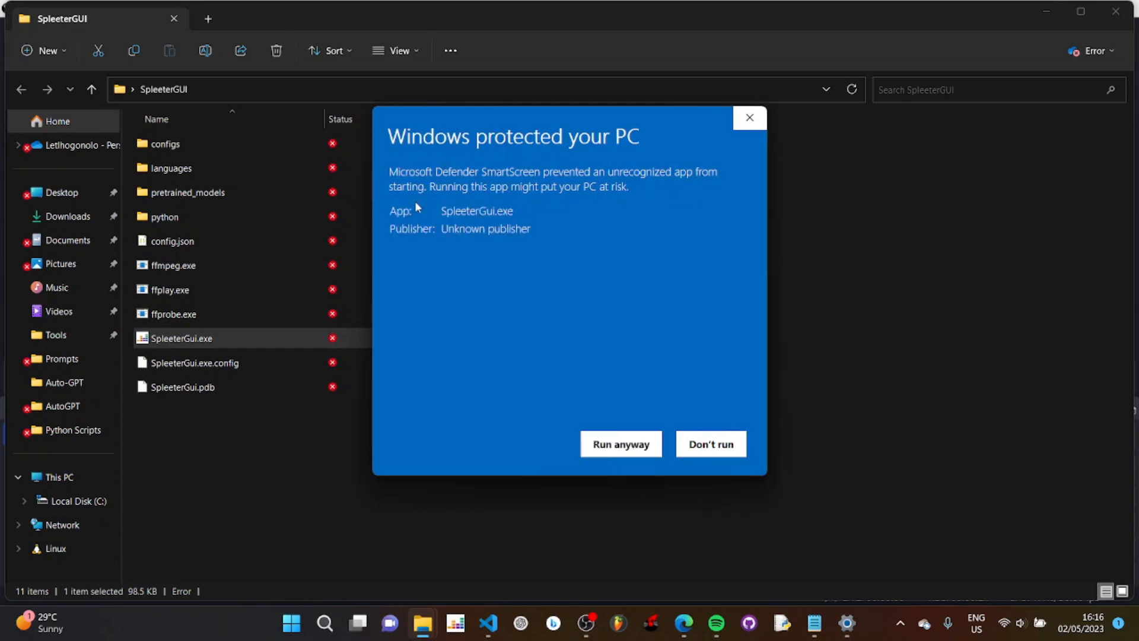
pyautogui.click(617, 442)
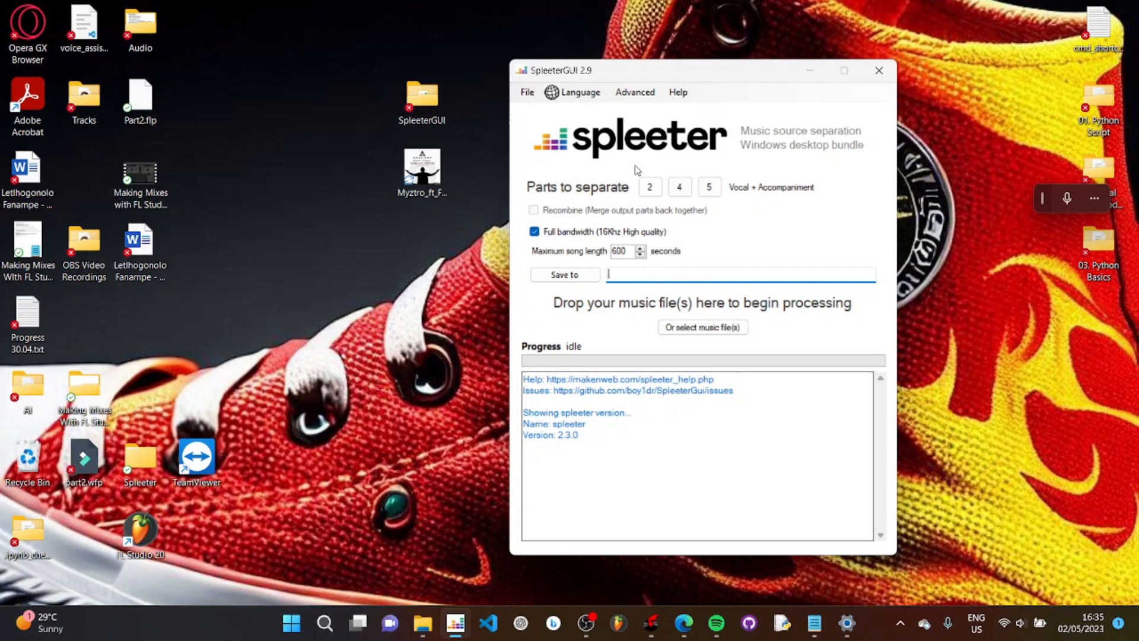
# Step: Compare the 2, 4 and 5 part separation options, and choose 2 parts for Vocal + Accompaniment
pyautogui.click(651, 191)
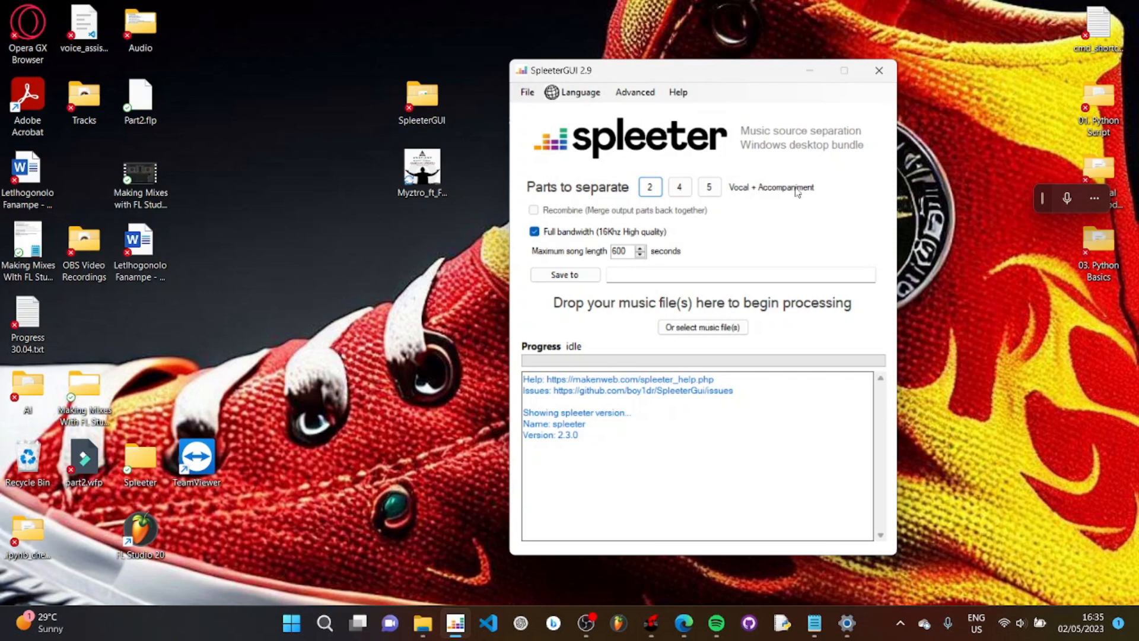
pyautogui.click(680, 188)
pyautogui.click(710, 187)
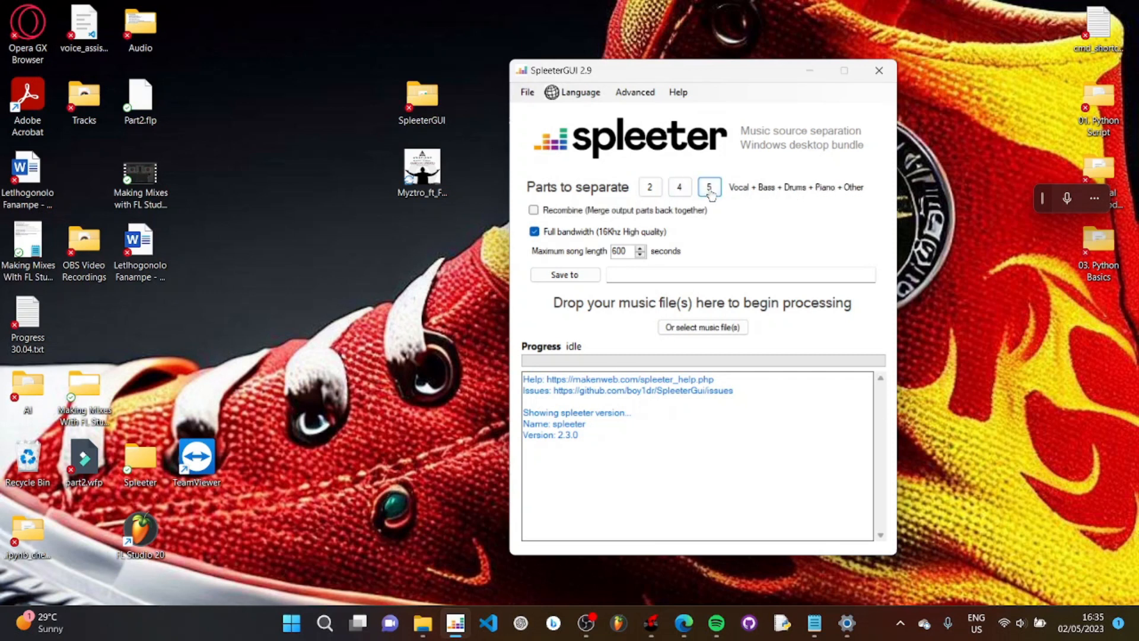
pyautogui.click(650, 196)
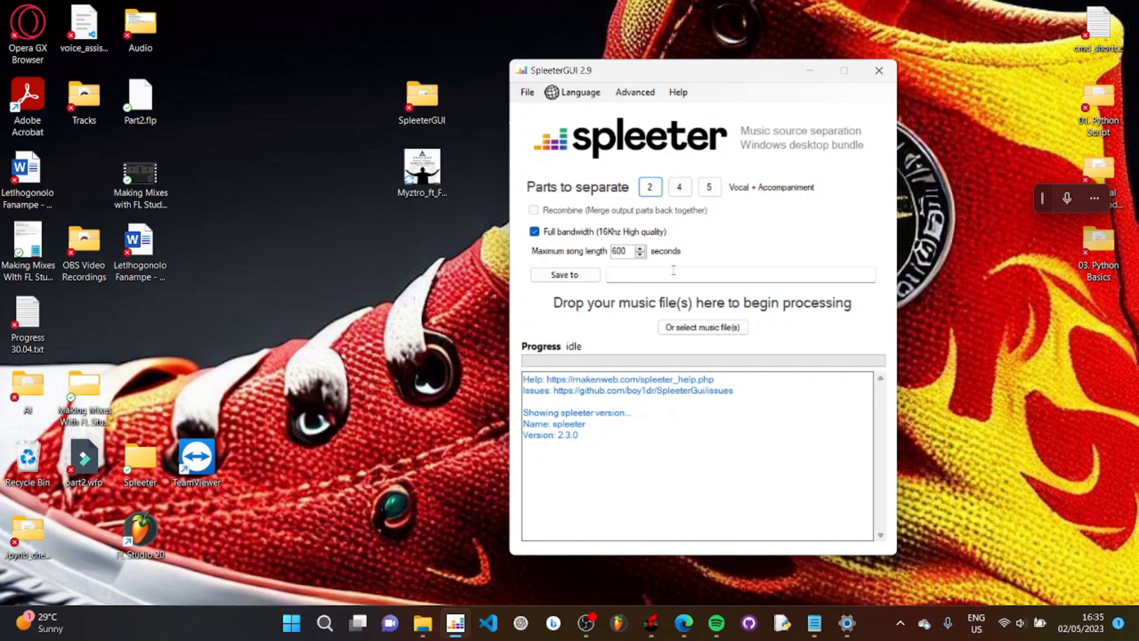
# Step: Set the output location to the Spleeter folder on the Desktop
pyautogui.click(578, 276)
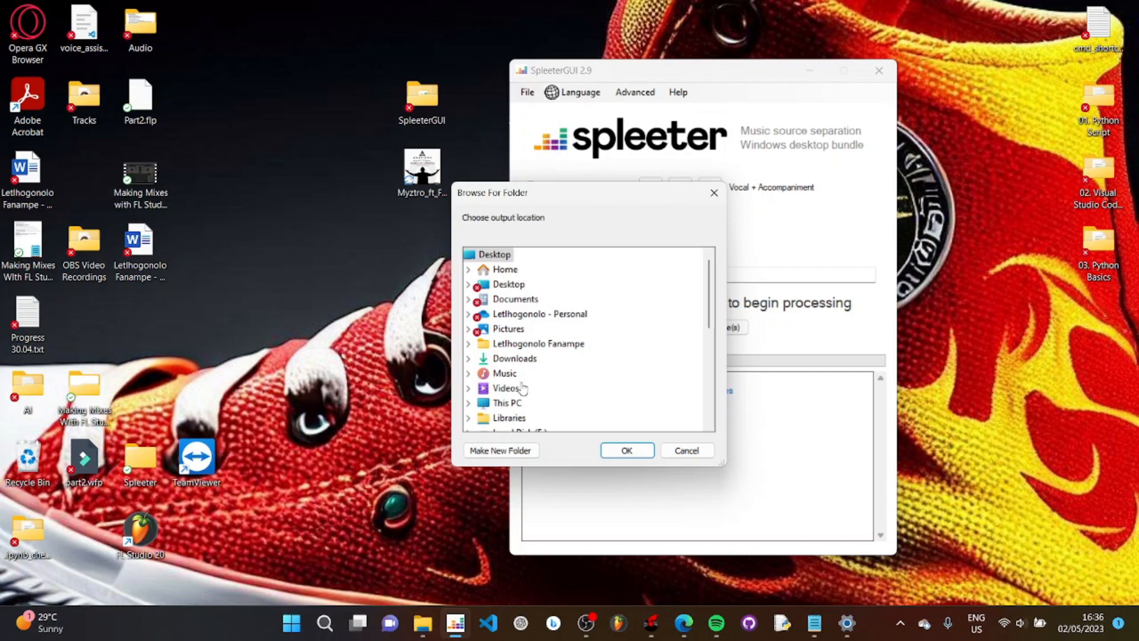
pyautogui.doubleClick(475, 286)
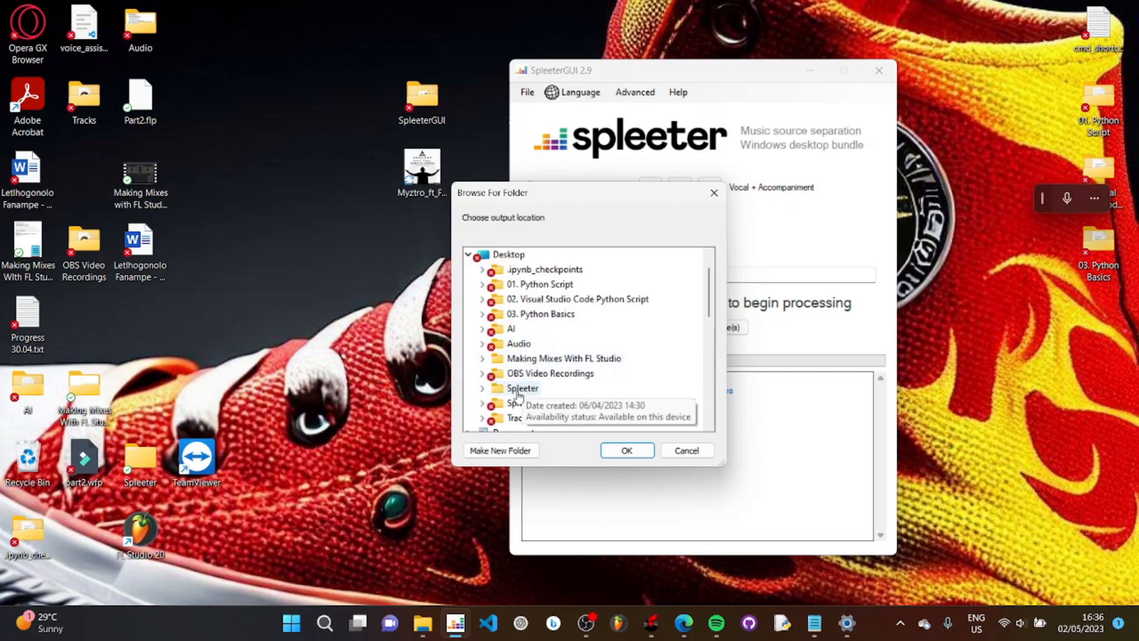
pyautogui.doubleClick(519, 390)
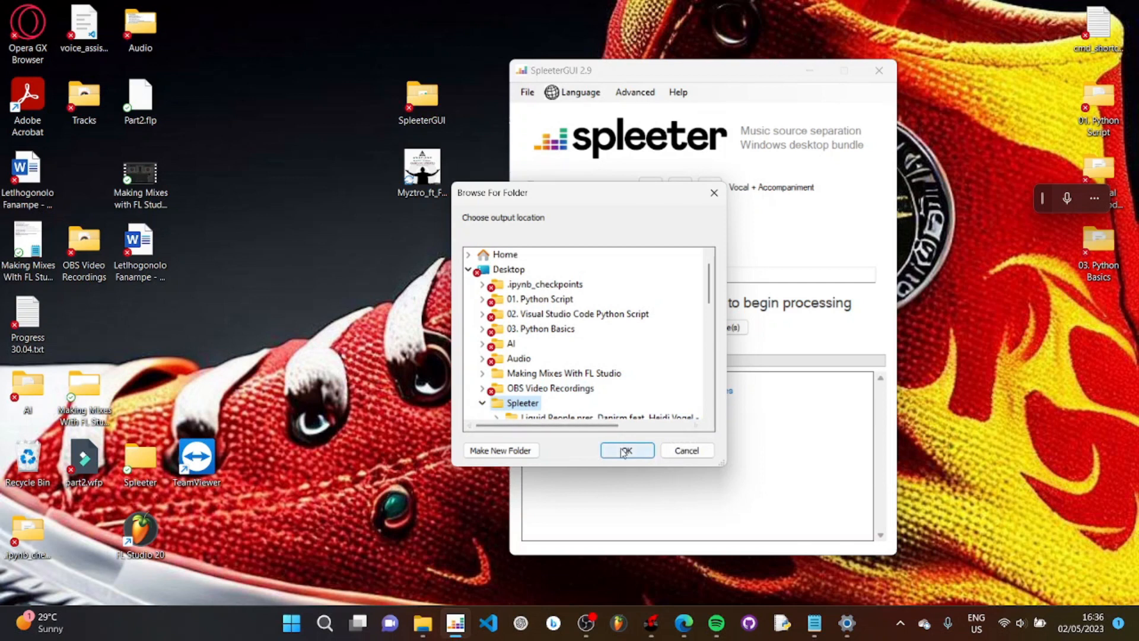
pyautogui.click(626, 451)
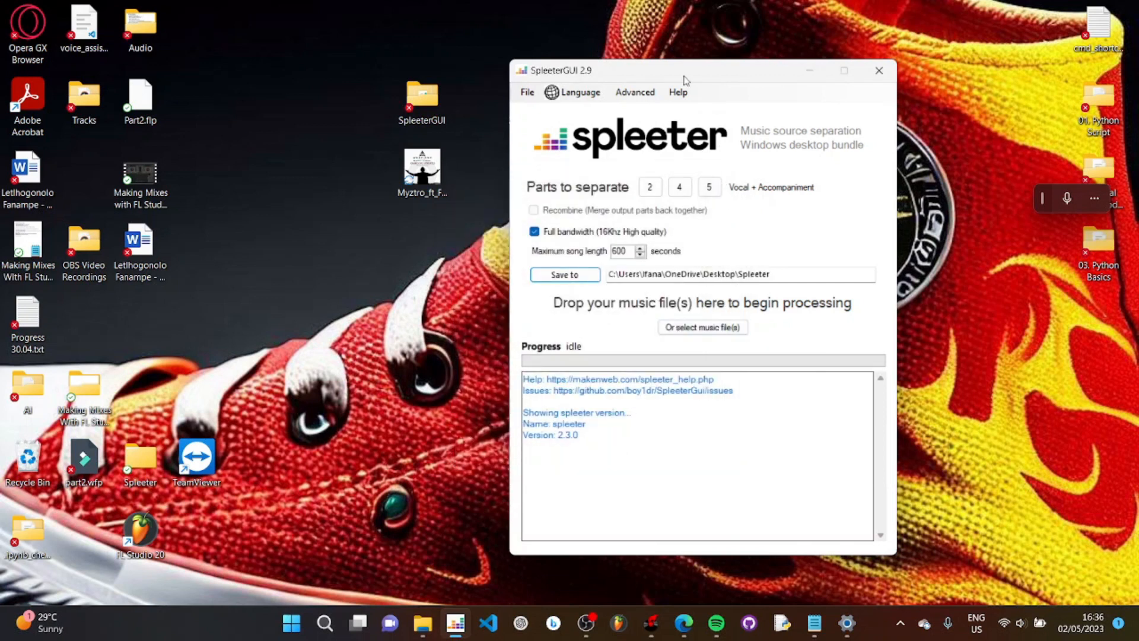
# Step: Move the window clear of the desktop icons and process the 2Point1 Stimela and Myztro Tobetsa Remake MP3 files from the Desktop
pyautogui.moveTo(669, 79); pyautogui.dragTo(773, 90)
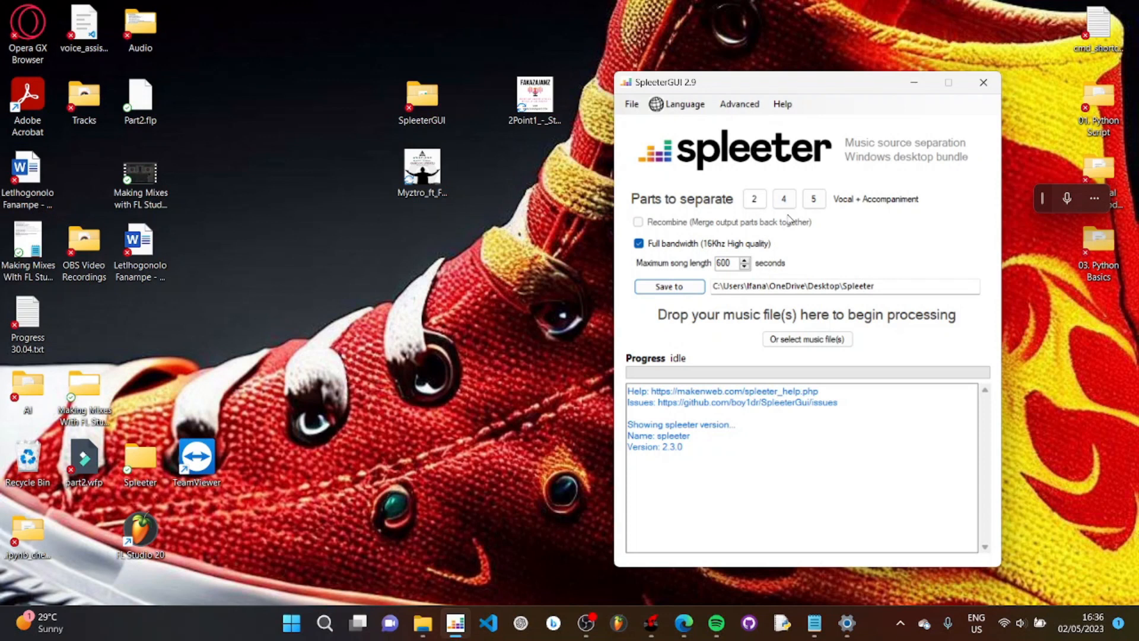
pyautogui.click(830, 339)
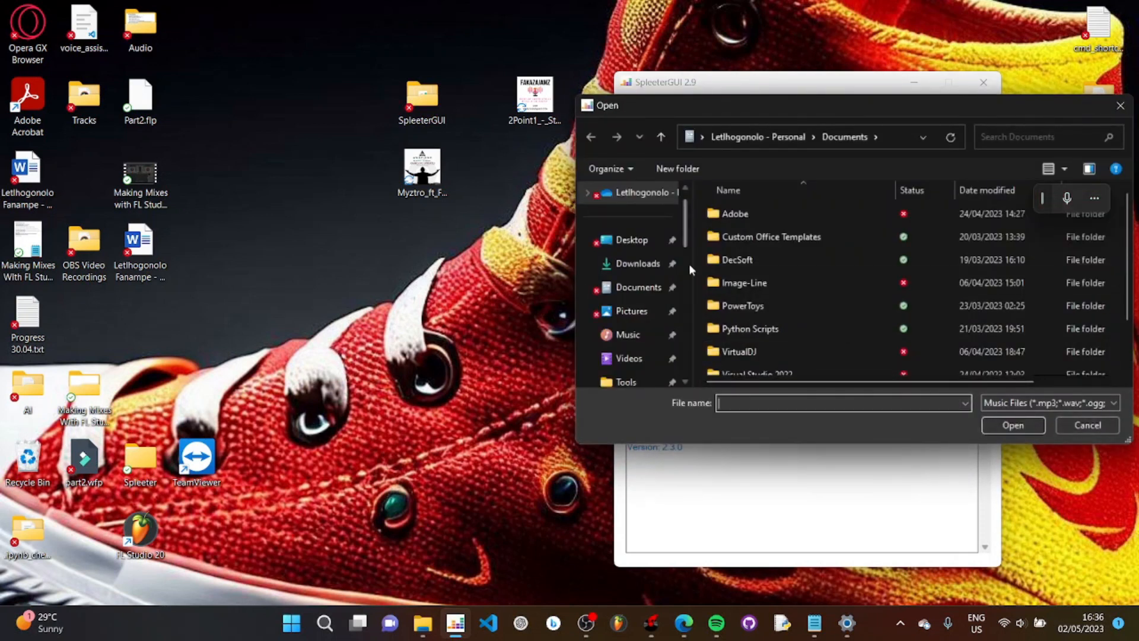
pyautogui.click(634, 241)
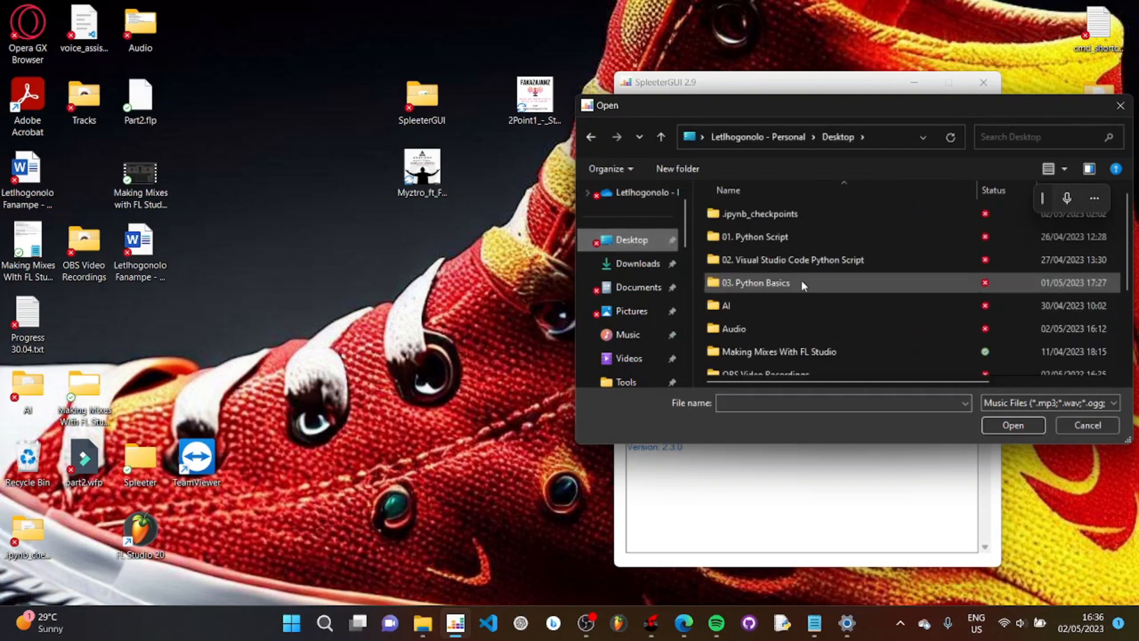
pyautogui.scroll(-2, 801, 279)
pyautogui.click(812, 341)
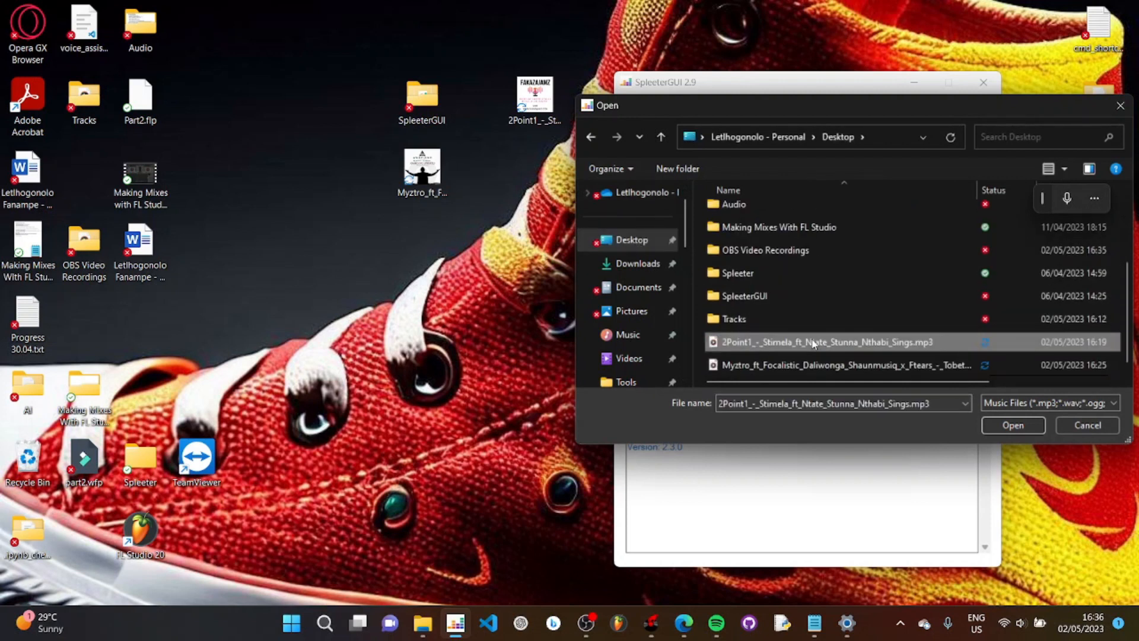
pyautogui.hotkey('shift', 'Down')
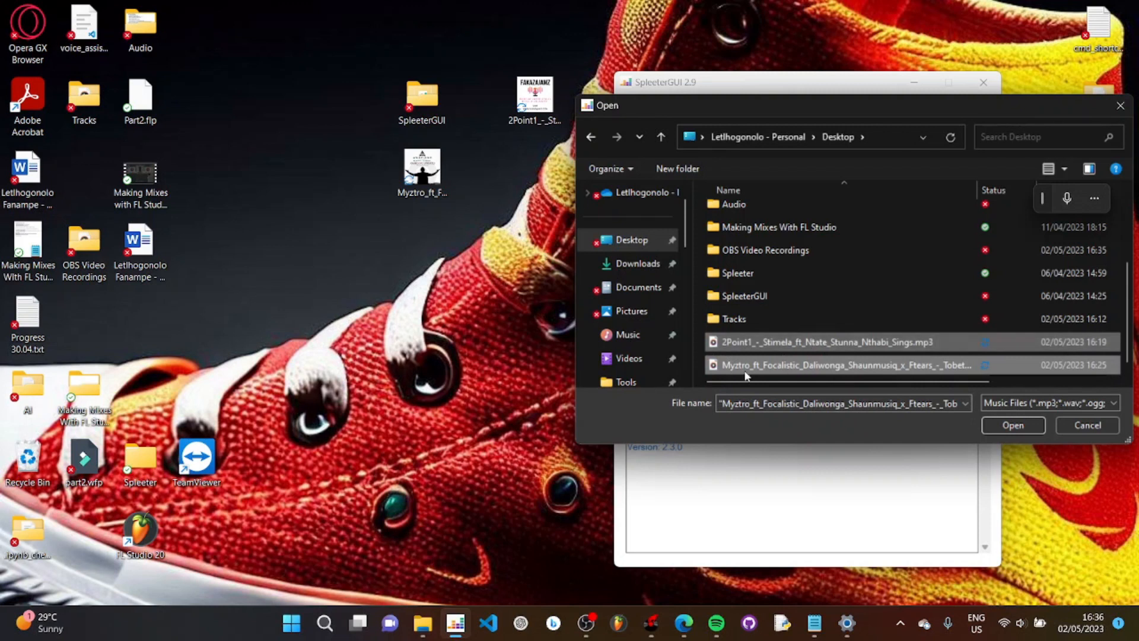
pyautogui.click(1015, 426)
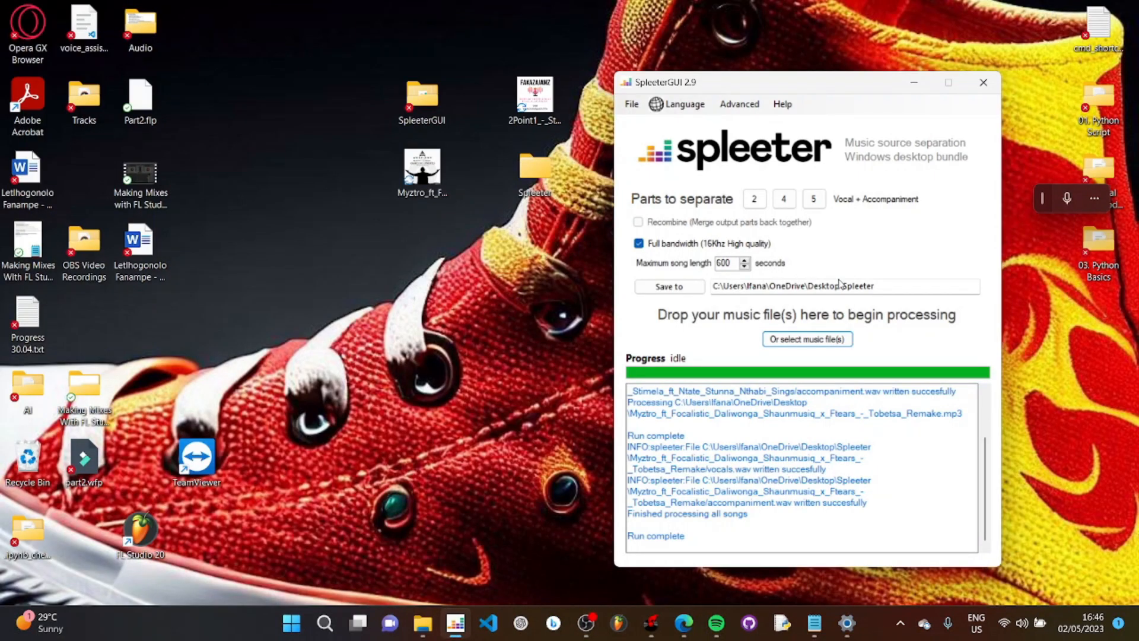
# Step: Open the Spleeter output folder on the desktop and go into the 2Point1_-_Stimela_ft_Ntate_Stunna_Nthabi_Sings folder
pyautogui.doubleClick(538, 179)
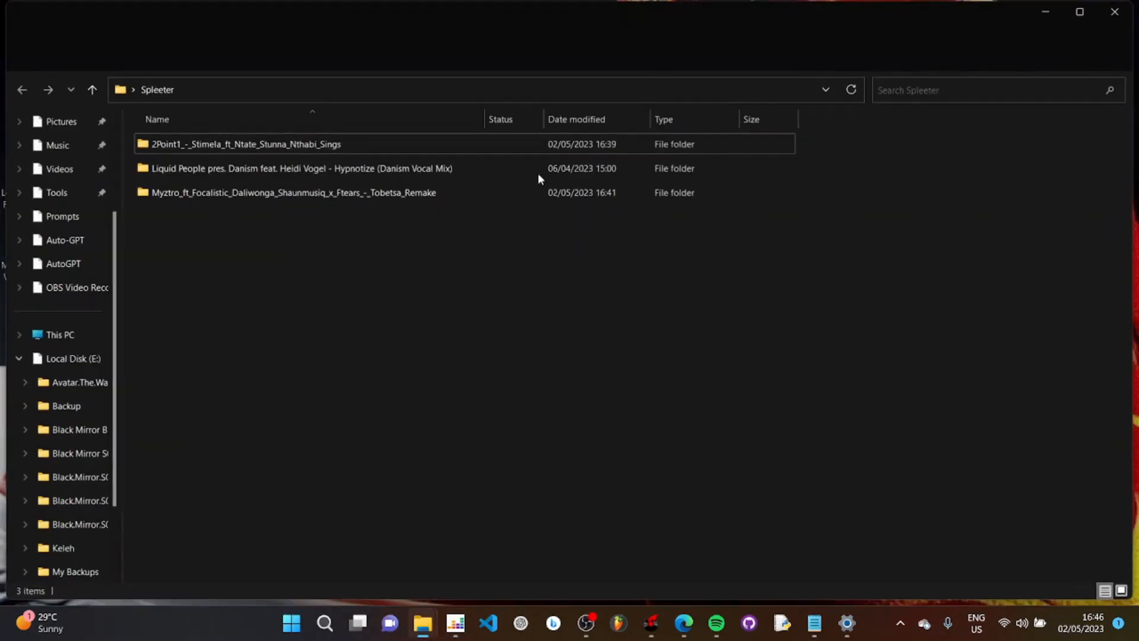
pyautogui.click(307, 190)
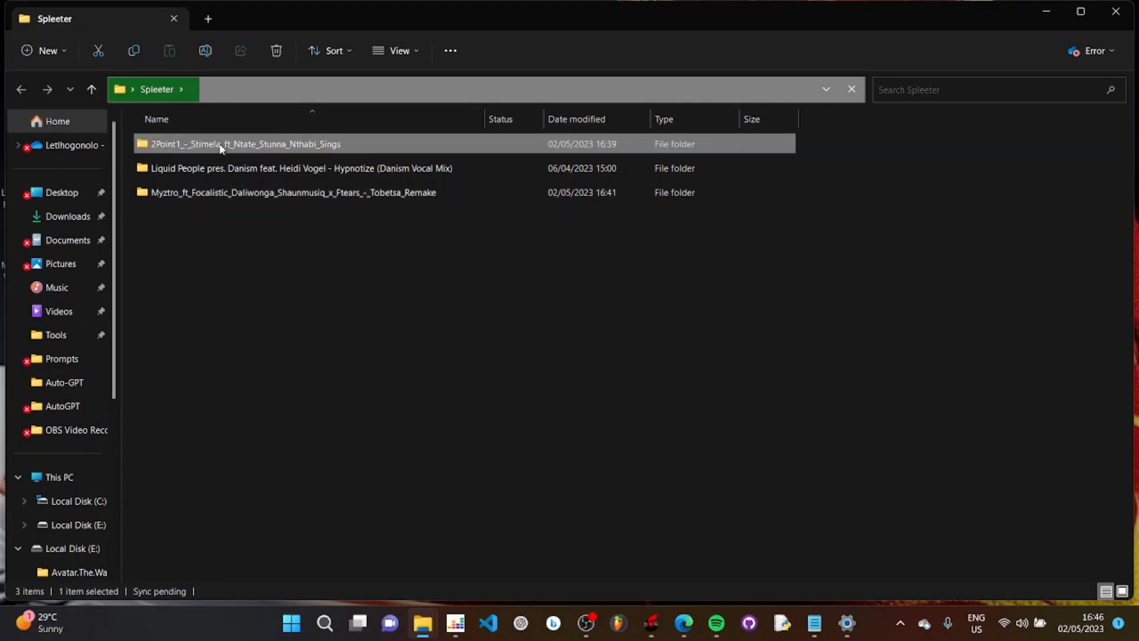
pyautogui.click(181, 168)
pyautogui.click(176, 149)
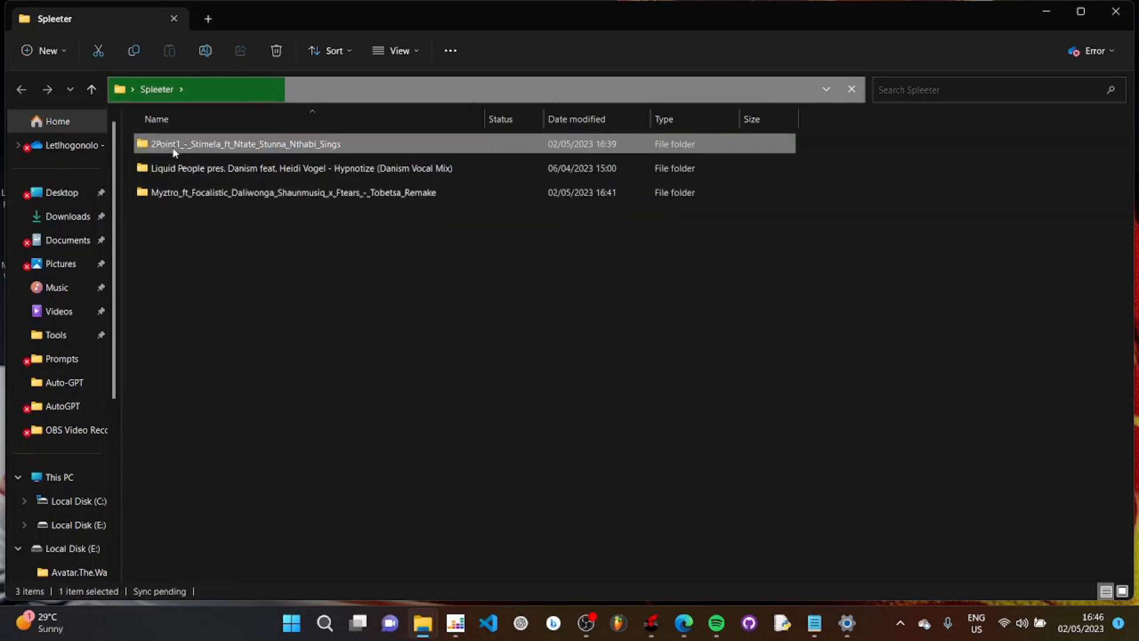
pyautogui.click(203, 169)
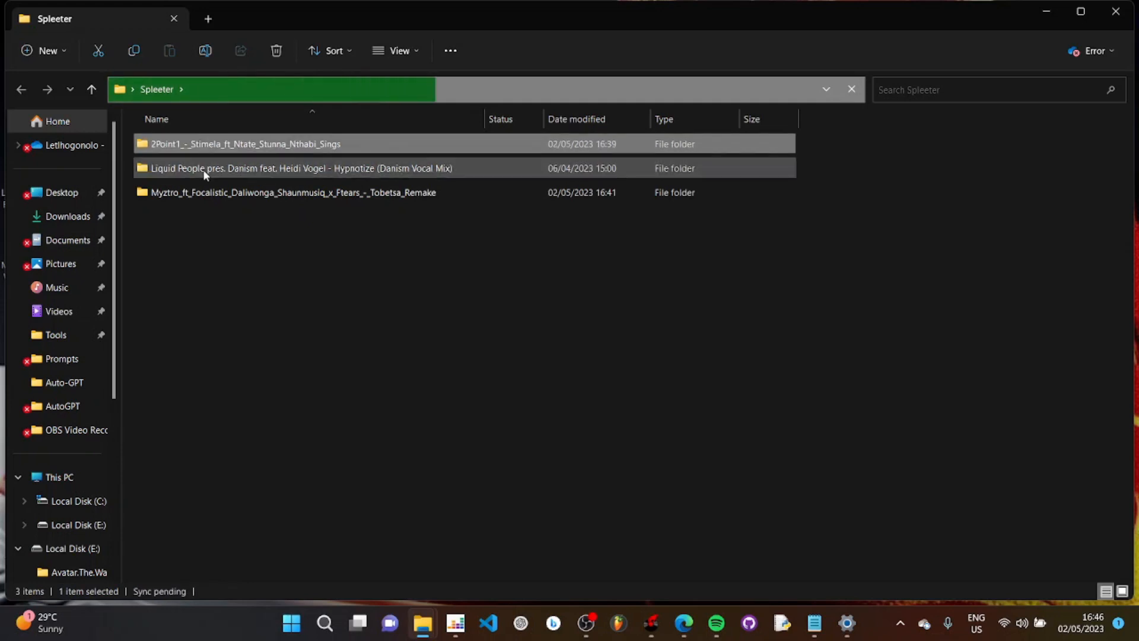
pyautogui.click(220, 150)
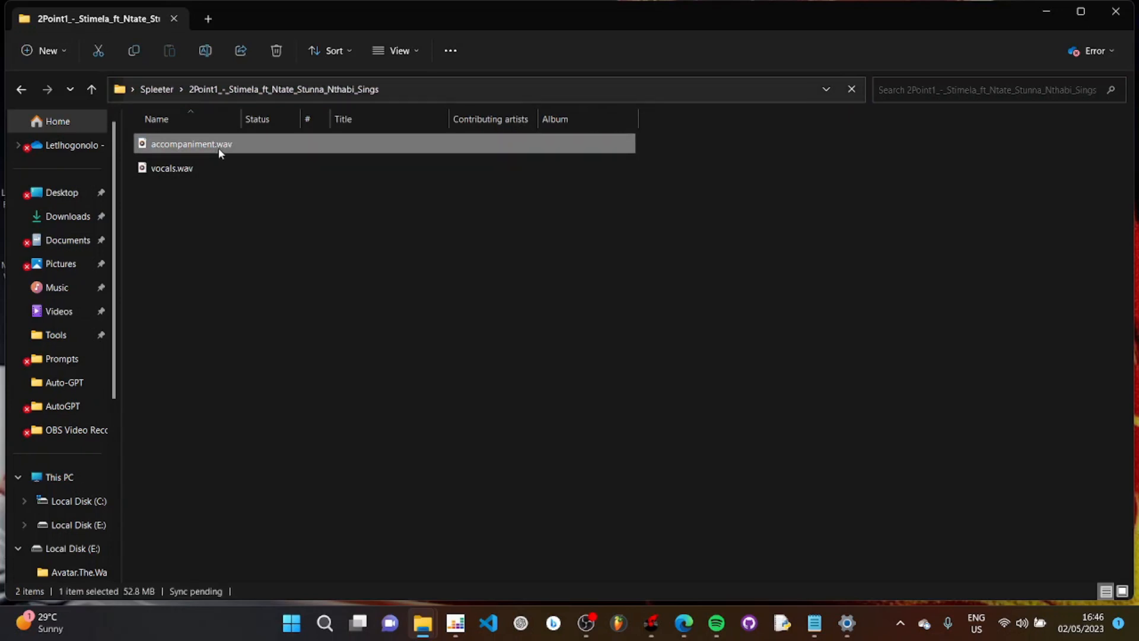
# Step: Look over the two separated stems and play accompaniment.wav in the media player
pyautogui.click(183, 170)
pyautogui.click(211, 153)
pyautogui.press('Down')
pyautogui.click(212, 153)
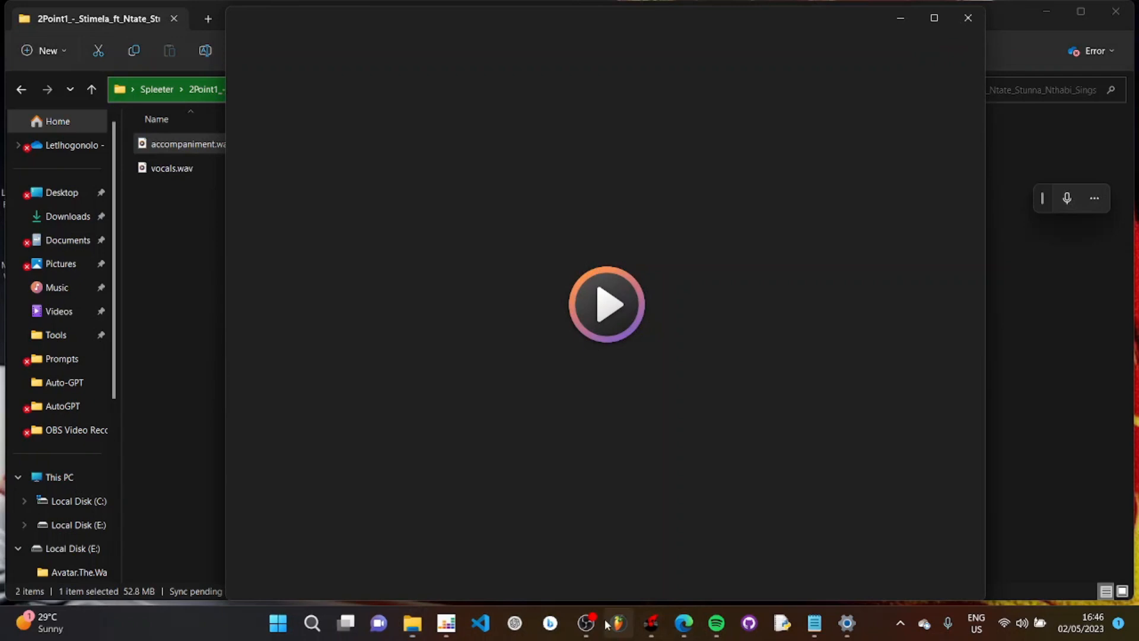
# Step: Switch to OBS and mute the Audio Backgroung Cruize With Me source in the audio mixer
pyautogui.click(568, 633)
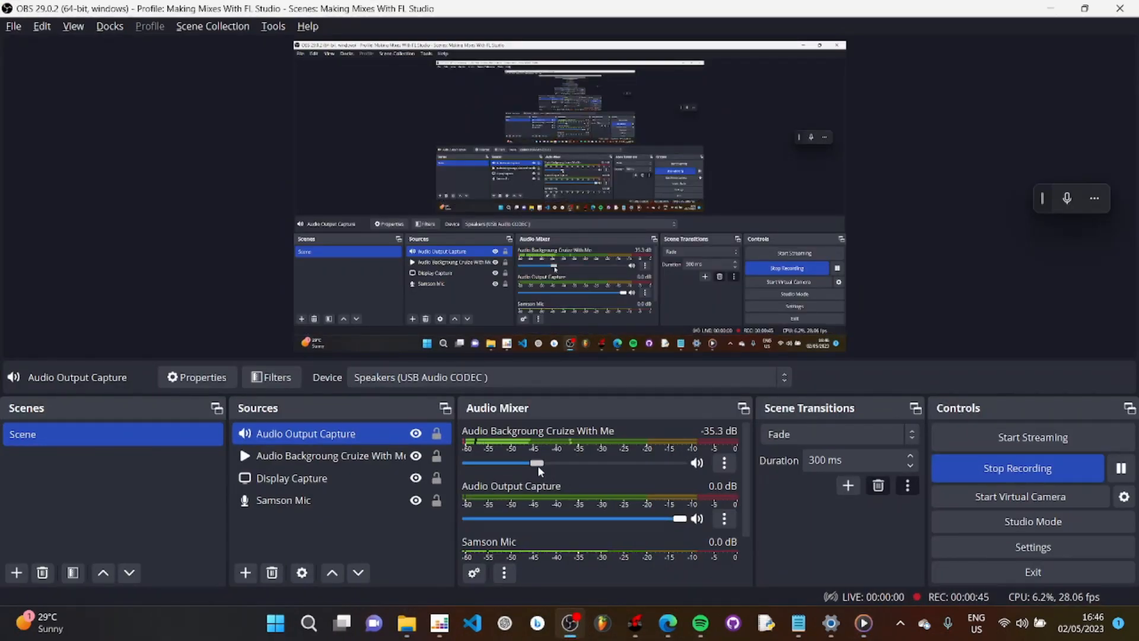
pyautogui.click(697, 463)
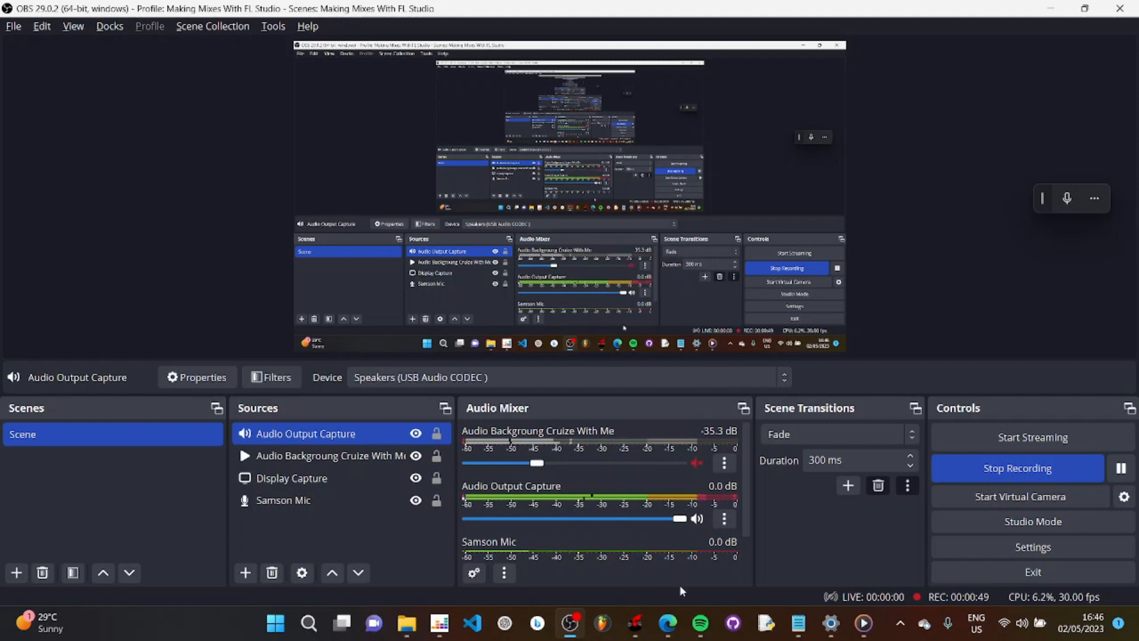
# Step: Switch back to Media Player and lower the accompaniment's playback volume to 29
pyautogui.click(866, 628)
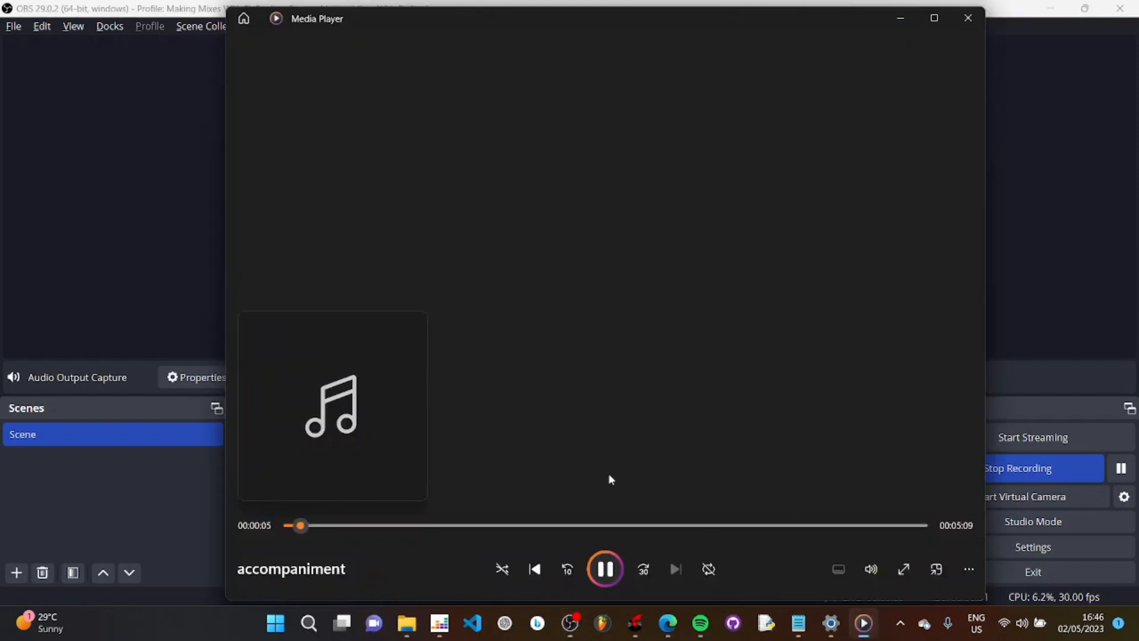
pyautogui.click(872, 569)
pyautogui.moveTo(937, 530); pyautogui.dragTo(855, 532)
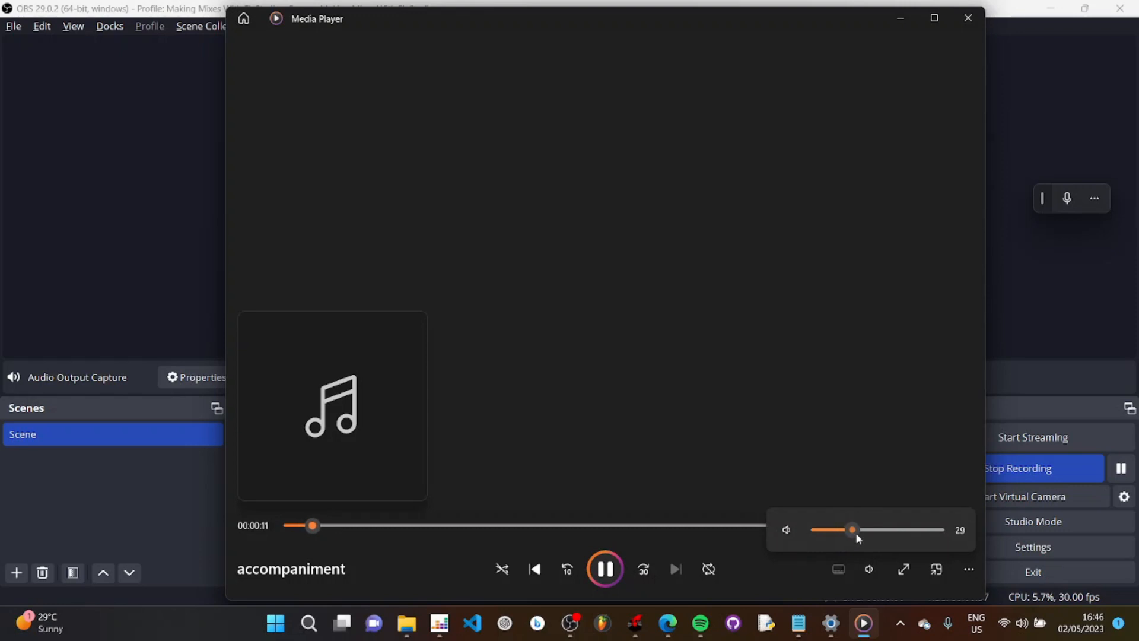
# Step: Listen to the accompaniment at several points along its timeline, up to about 3:40, and pause playback
pyautogui.click(399, 526)
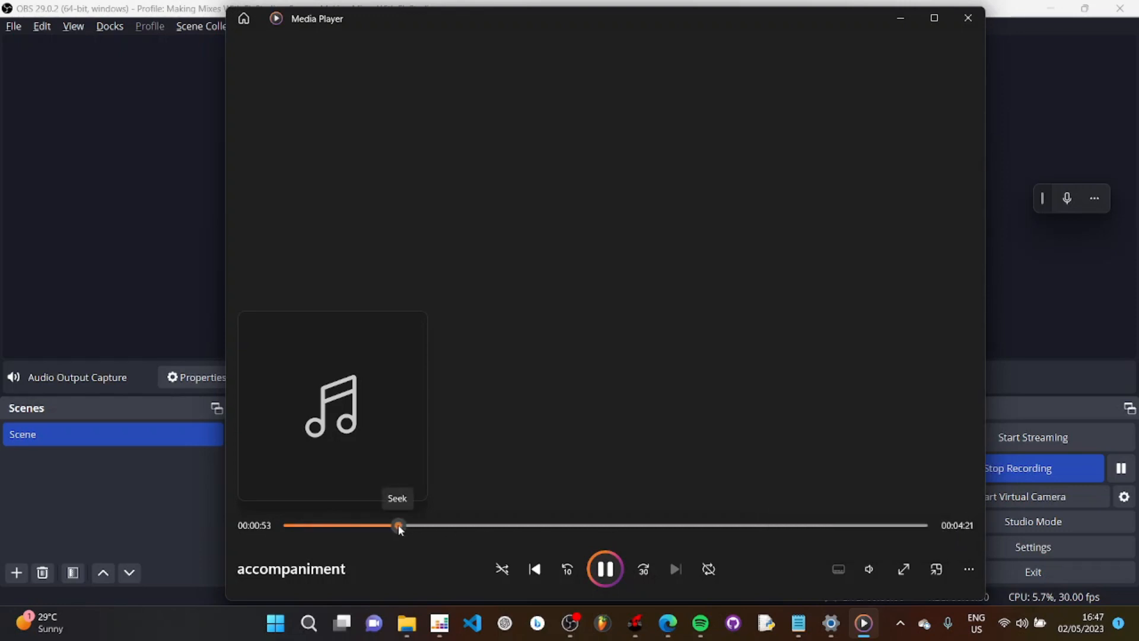
pyautogui.click(476, 526)
pyautogui.click(581, 526)
pyautogui.click(684, 526)
pyautogui.click(733, 526)
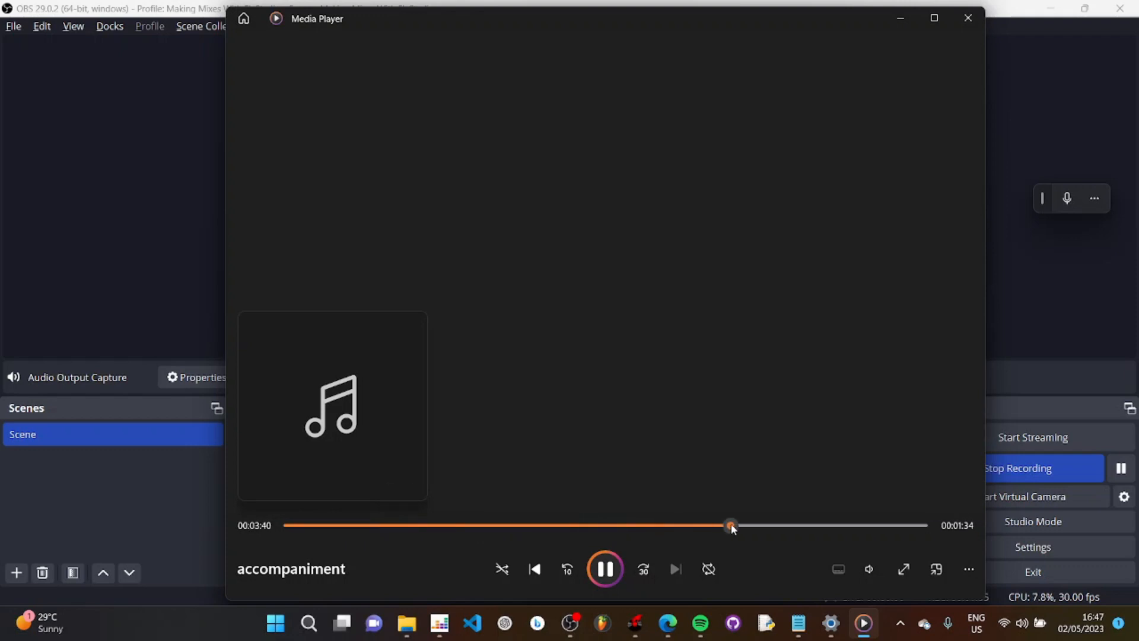
pyautogui.click(607, 576)
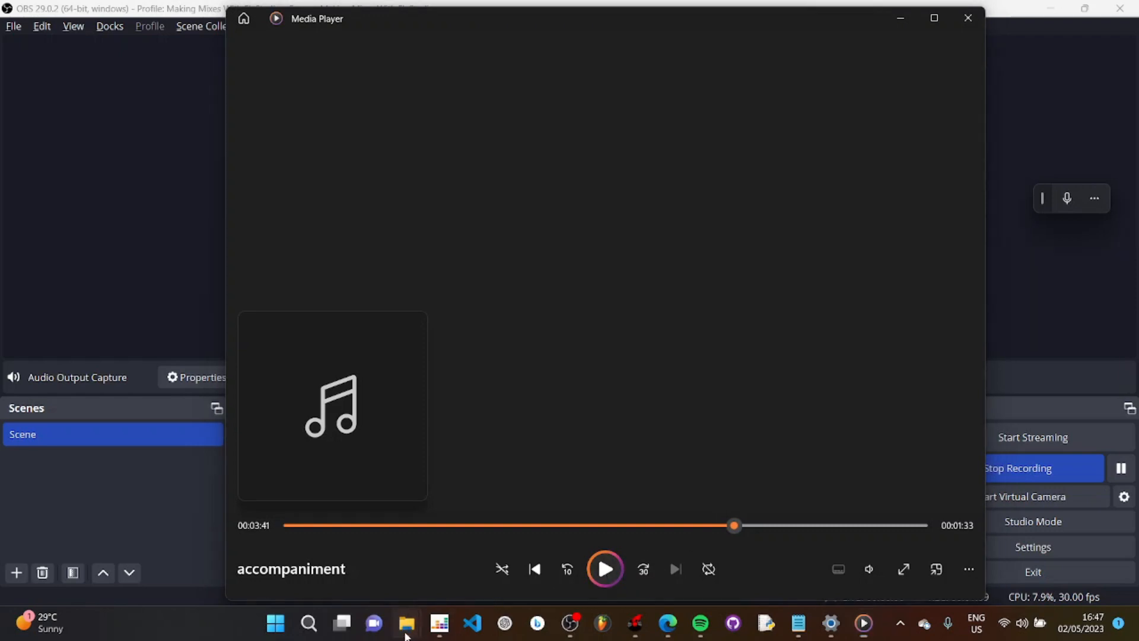
# Step: Switch back to the 2Point1_-_Stimela_ft_Ntate_Stunna_Nthabi_Sings folder and play vocals.wav
pyautogui.moveTo(407, 623)
pyautogui.moveTo(456, 562)
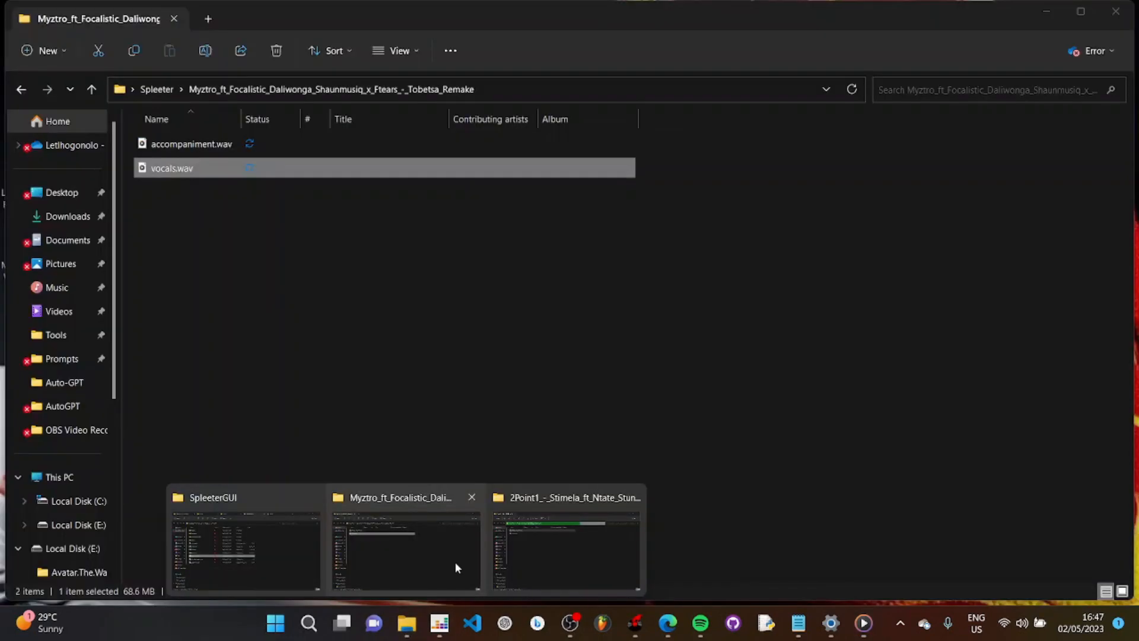
pyautogui.click(539, 551)
pyautogui.click(159, 172)
pyautogui.doubleClick(159, 172)
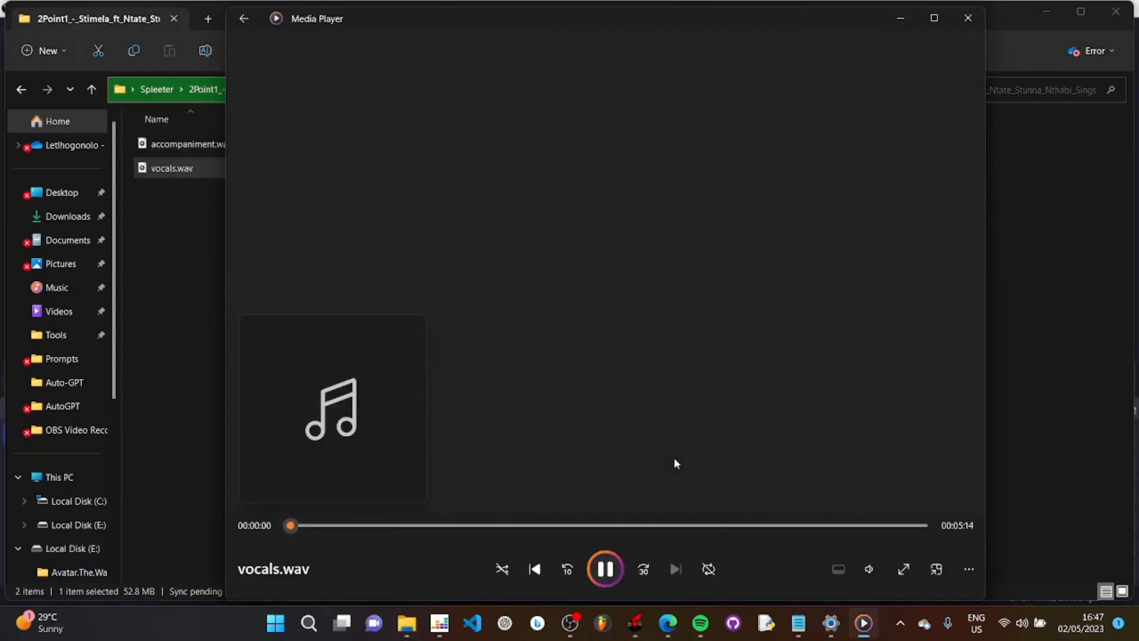
# Step: Listen to the vocals stem at about 1:24 and 2:21, pause it and close Media Player
pyautogui.click(462, 526)
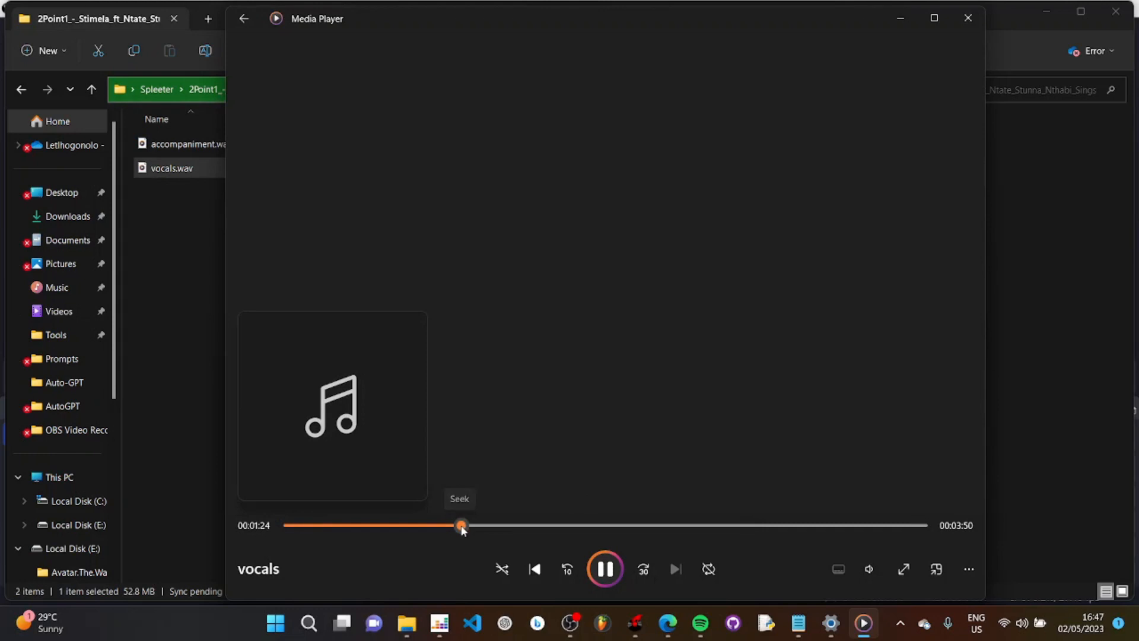
pyautogui.click(573, 525)
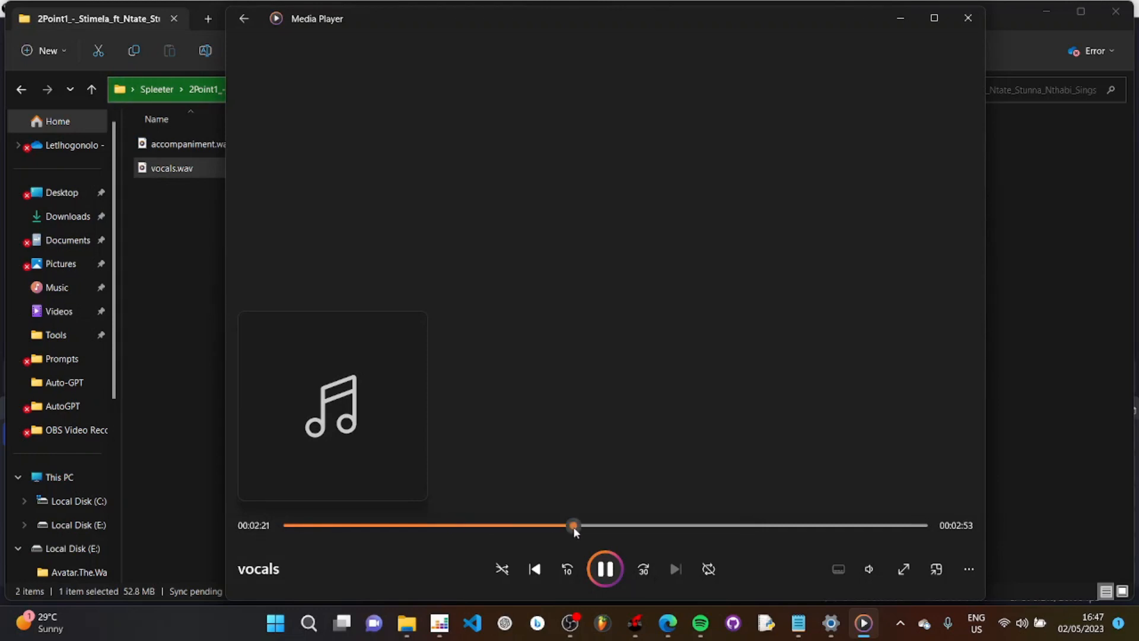
pyautogui.click(604, 569)
pyautogui.click(968, 18)
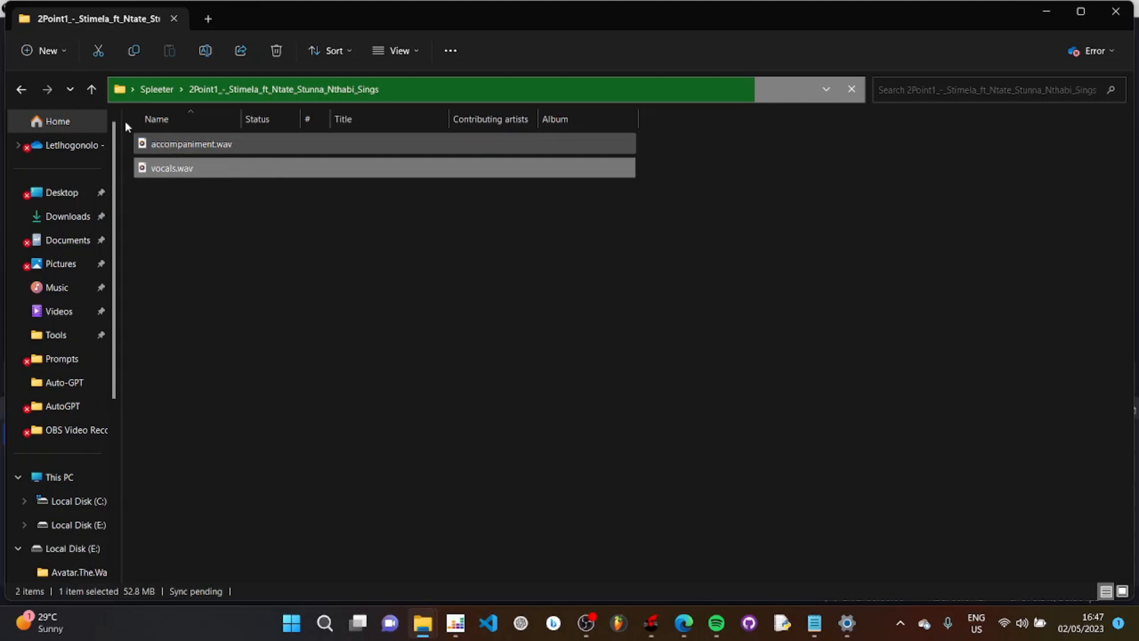
# Step: Open the Myztro Tobetsa Remake folder within Spleeter, select accompaniment.wav, and bring SpleeterGUI to the front
pyautogui.click(25, 96)
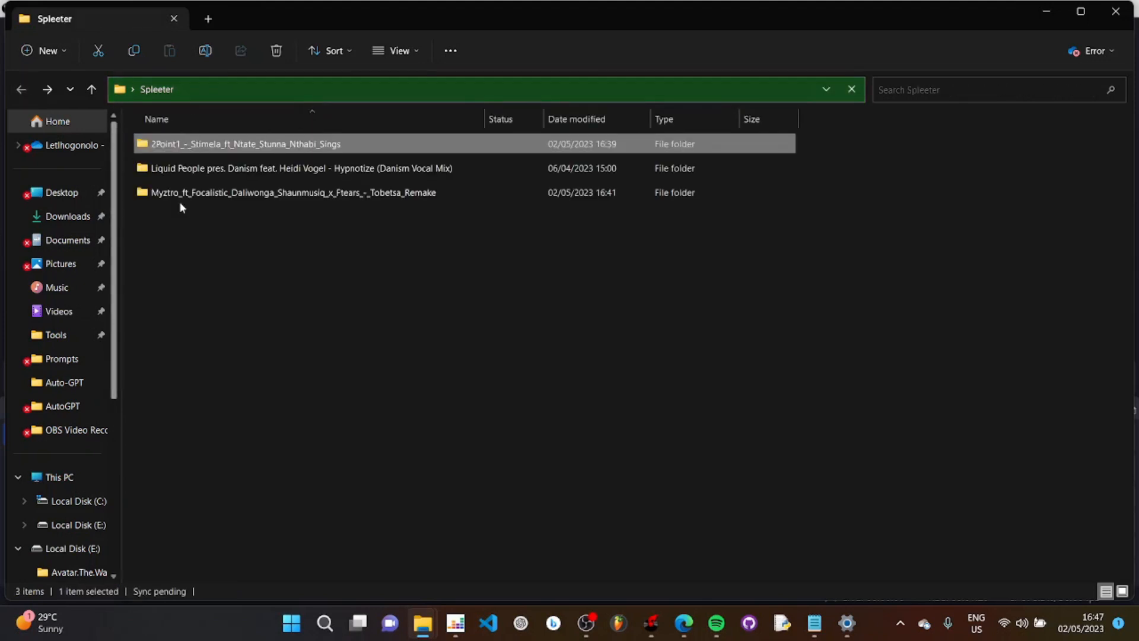
pyautogui.click(358, 200)
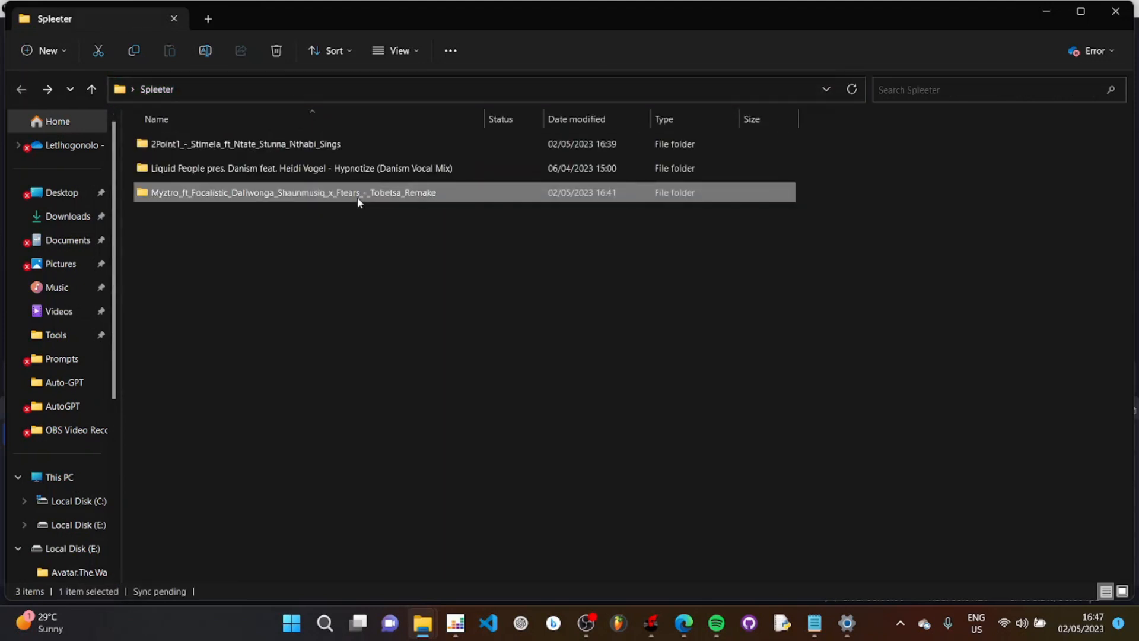
pyautogui.doubleClick(357, 197)
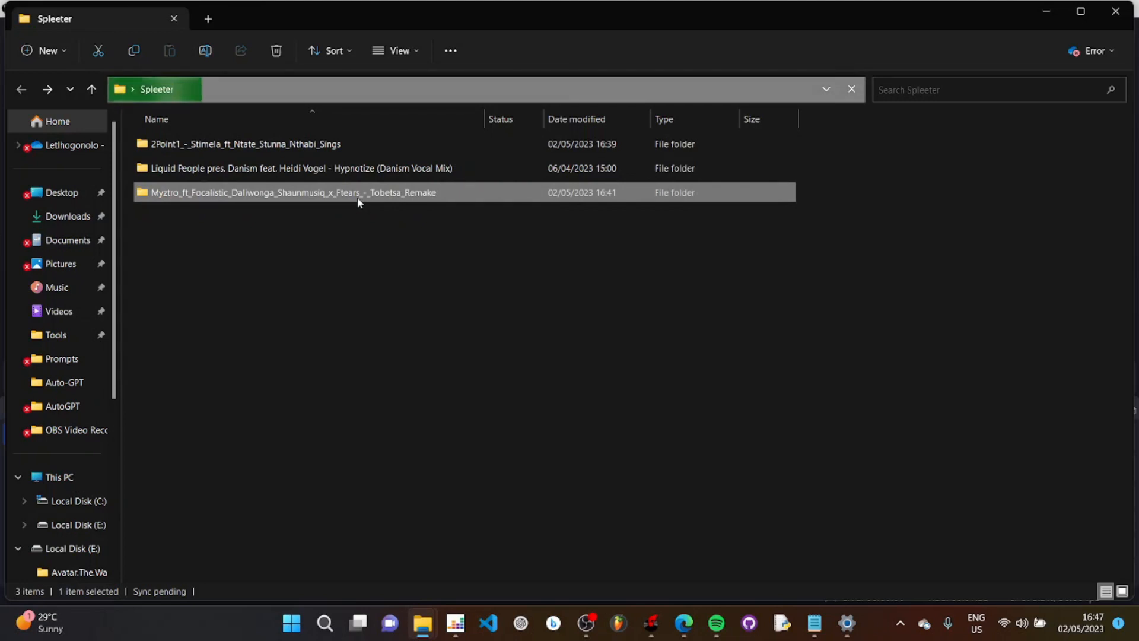
pyautogui.click(203, 146)
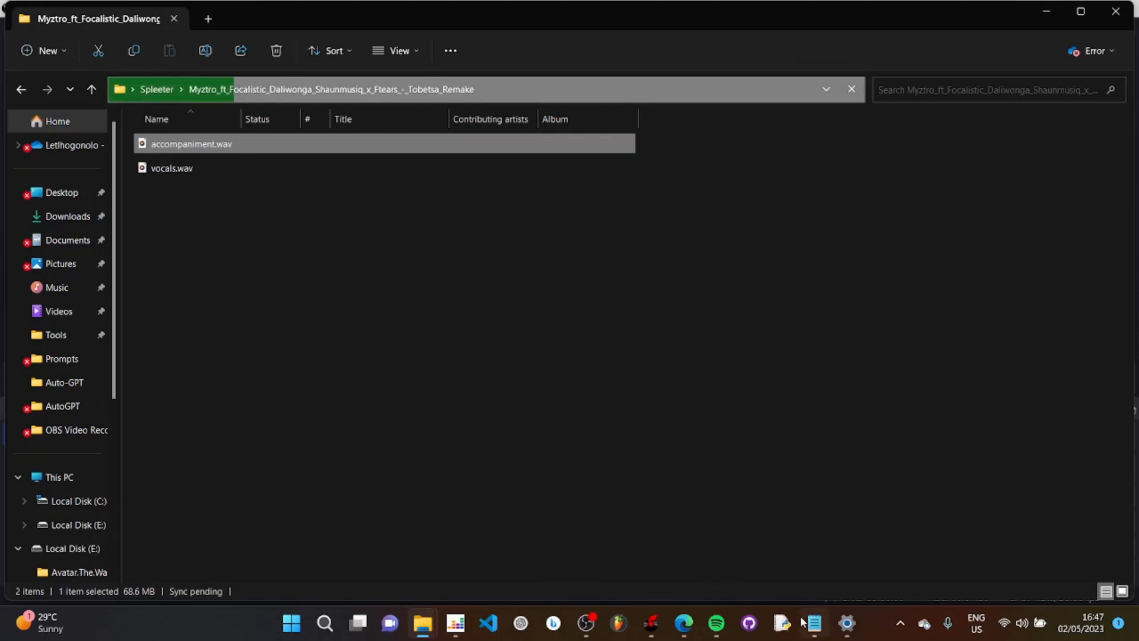
pyautogui.click(456, 622)
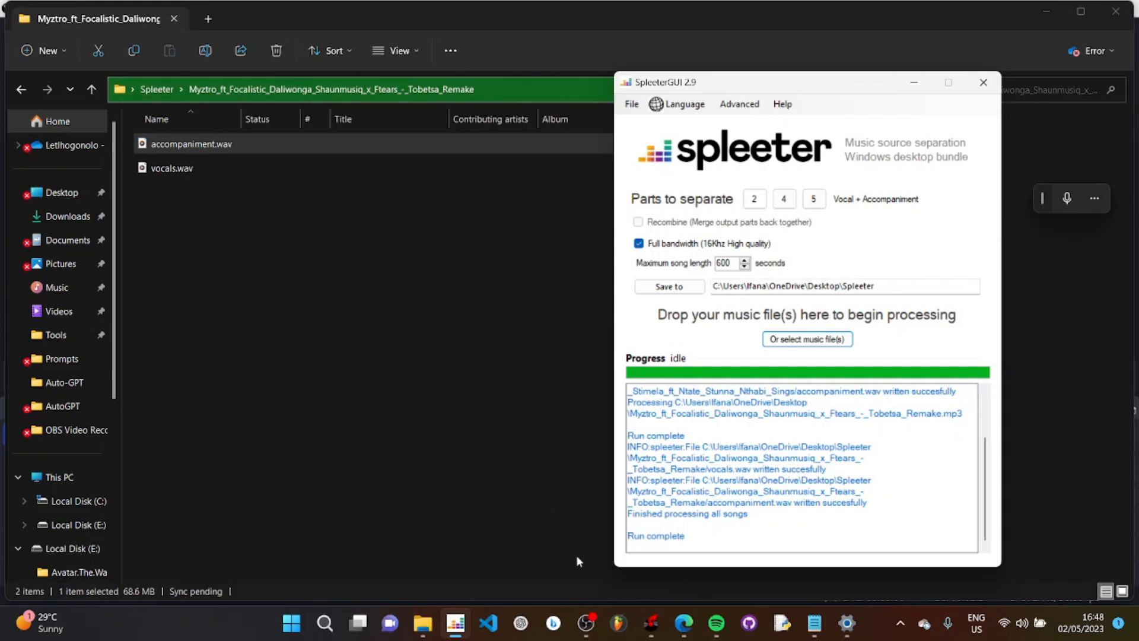
pyautogui.click(585, 623)
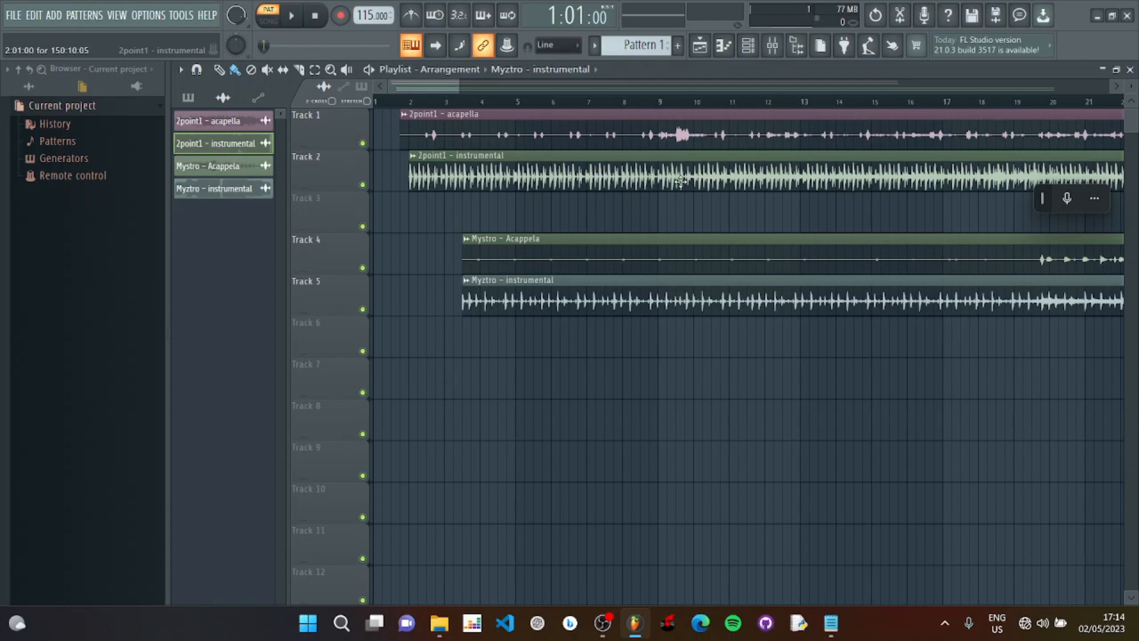
# Step: Switch to VirtualDJ and open the 2Point1_-_Stimela_ft_Ntate_Stunna_Nthabi_Sings folder from the desktop's Spleeter folder
pyautogui.moveTo(680, 181); pyautogui.dragTo(679, 172)
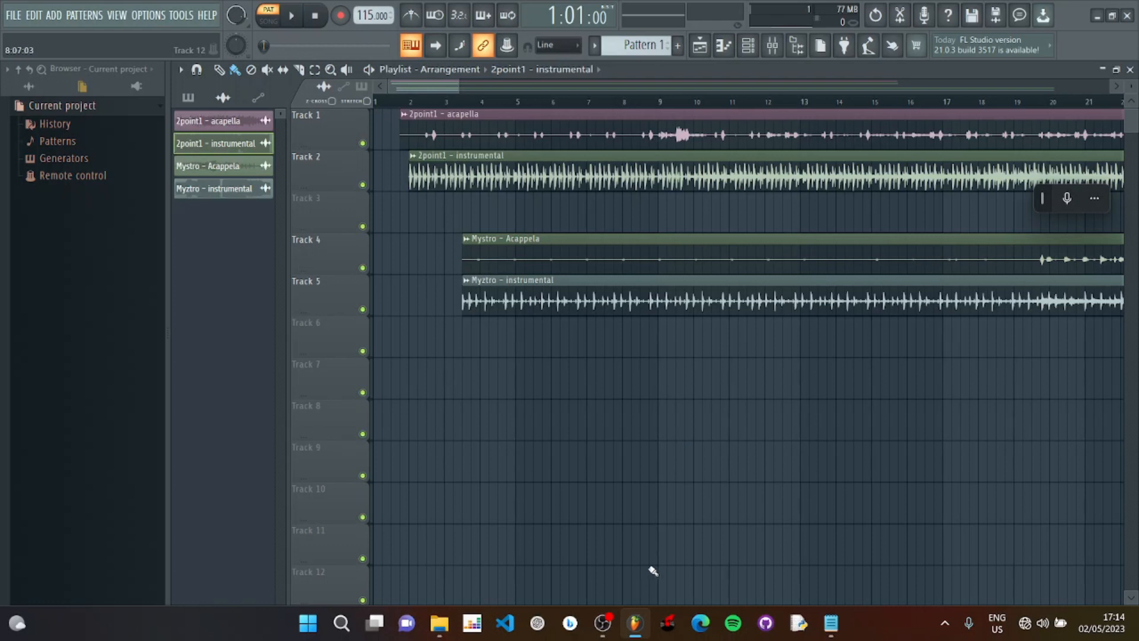
pyautogui.click(669, 623)
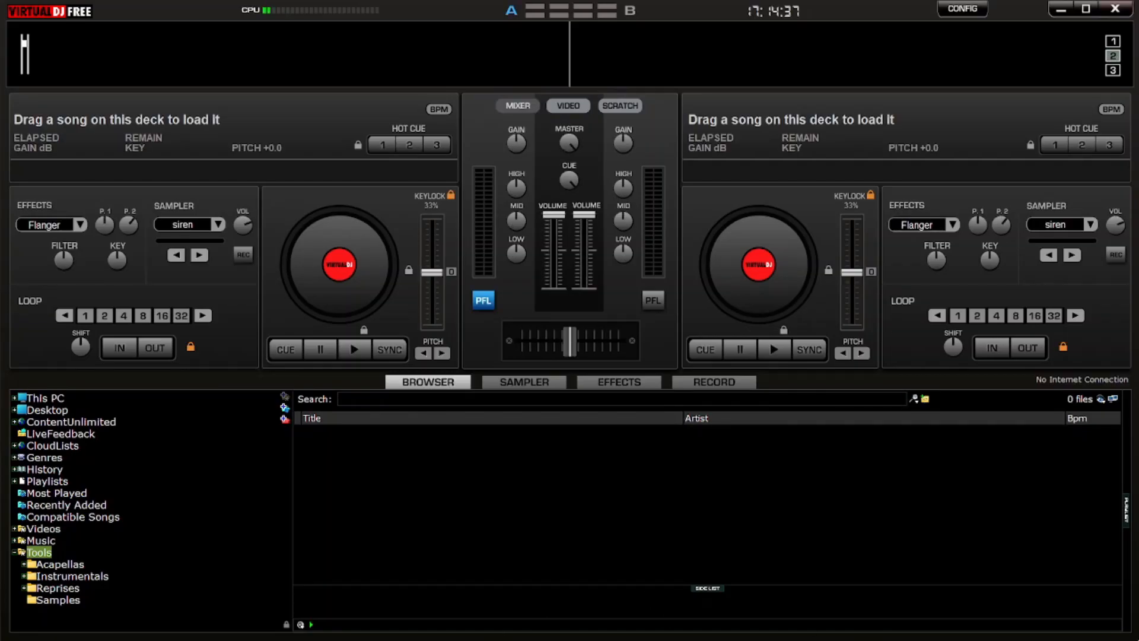
pyautogui.hotkey('alt', 'Tab')
pyautogui.press('super+d')
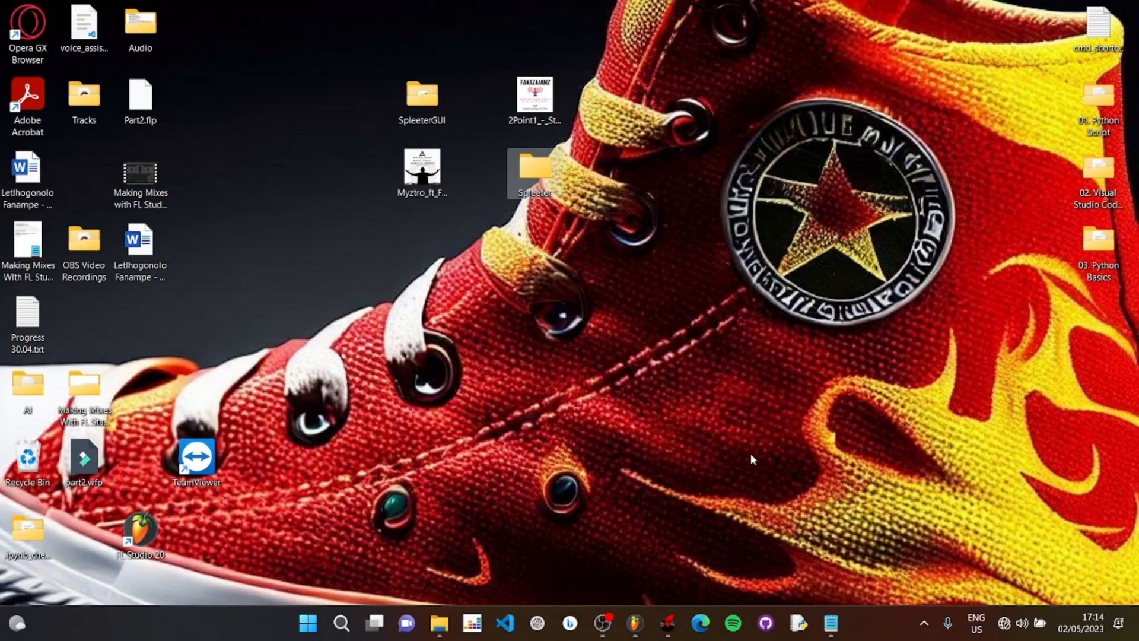
pyautogui.doubleClick(537, 178)
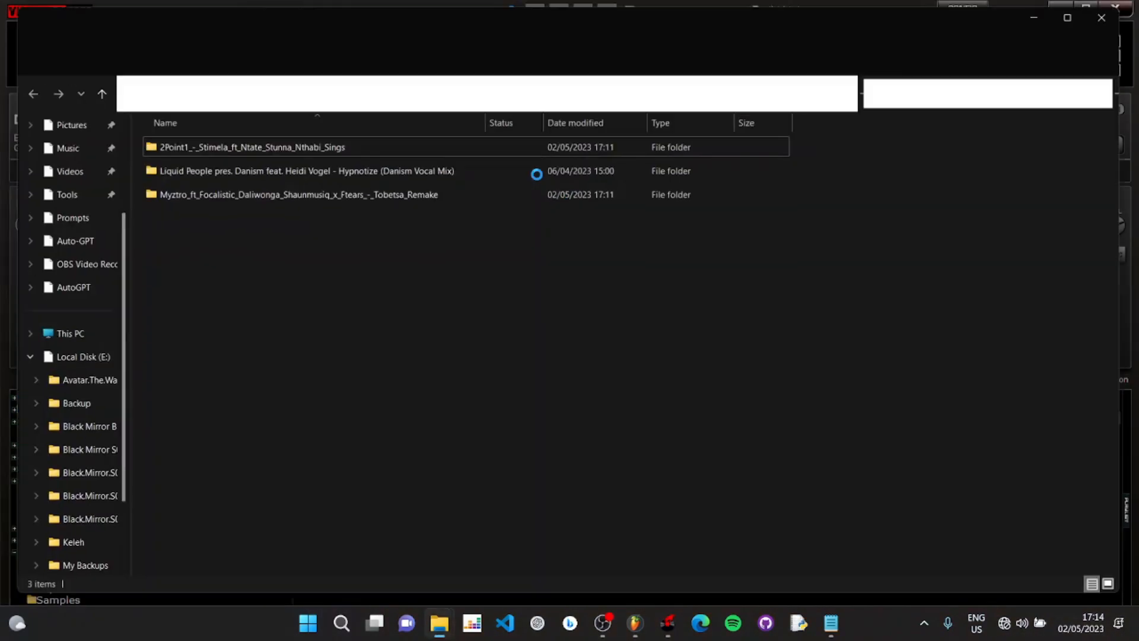
pyautogui.click(282, 148)
pyautogui.doubleClick(281, 148)
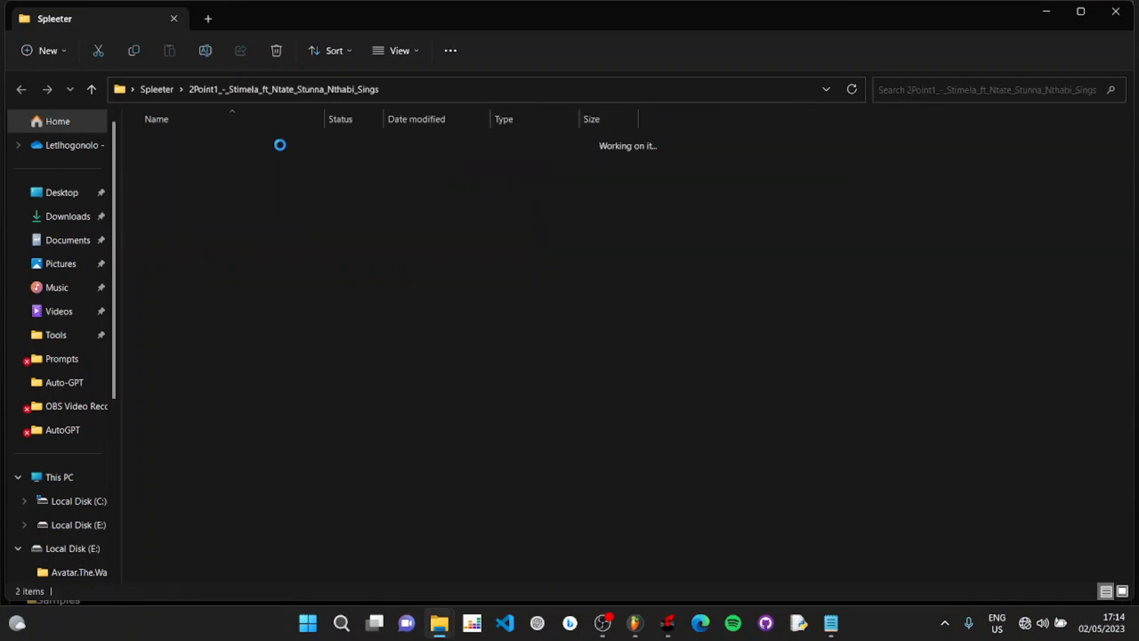
# Step: Load the 2point1 acapella and instrumental stems onto separate VirtualDJ decks to read their BPM
pyautogui.moveTo(234, 200); pyautogui.dragTo(373, 268)
pyautogui.hotkey('alt', 'Tab')
pyautogui.hotkey('alt', 'Tab')
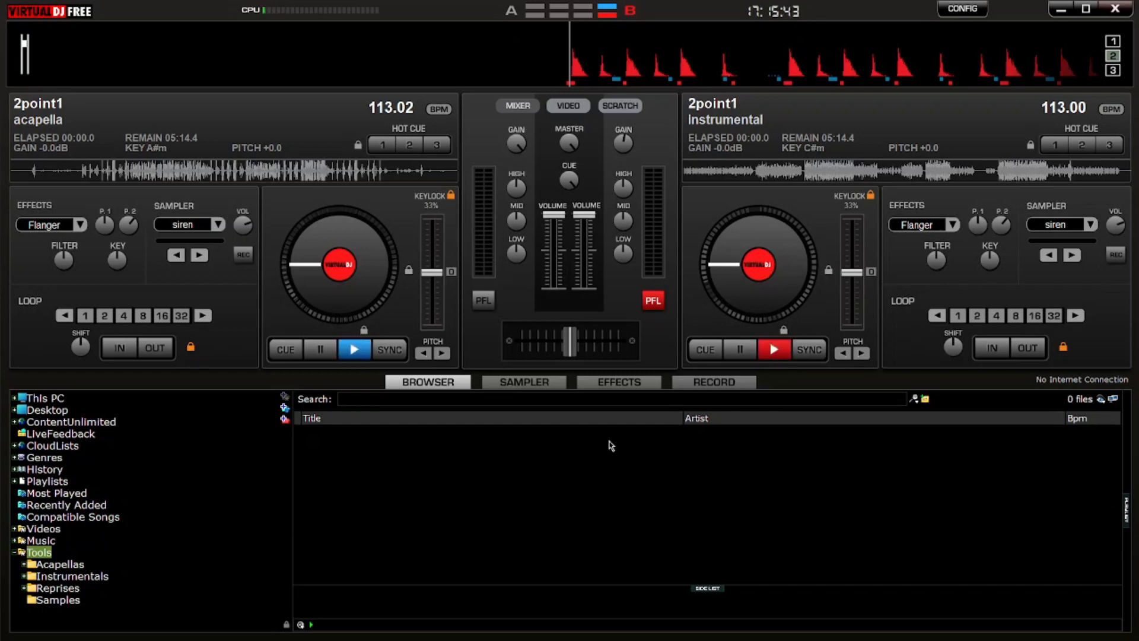
# Step: Open the Myztro Tobetsa Remake stem folder and load the Mystro Acappela file onto VirtualDJ's deck A to read its BPM
pyautogui.hotkey('alt', 'Tab')
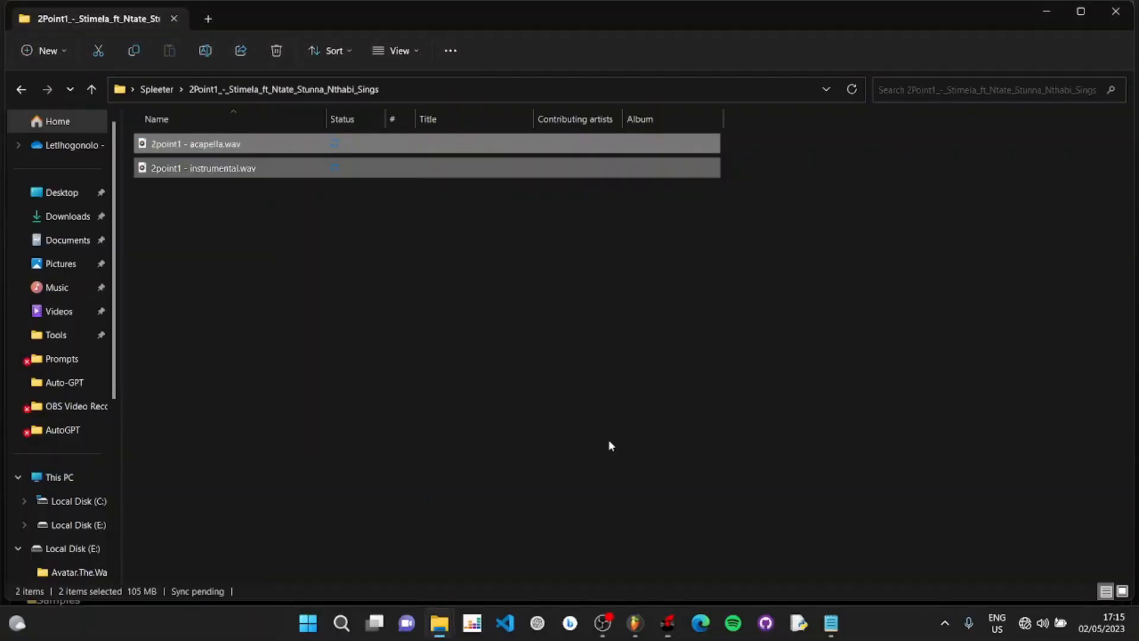
pyautogui.click(19, 90)
pyautogui.doubleClick(211, 188)
pyautogui.moveTo(302, 201); pyautogui.dragTo(379, 245)
pyautogui.hotkey('alt', 'Tab')
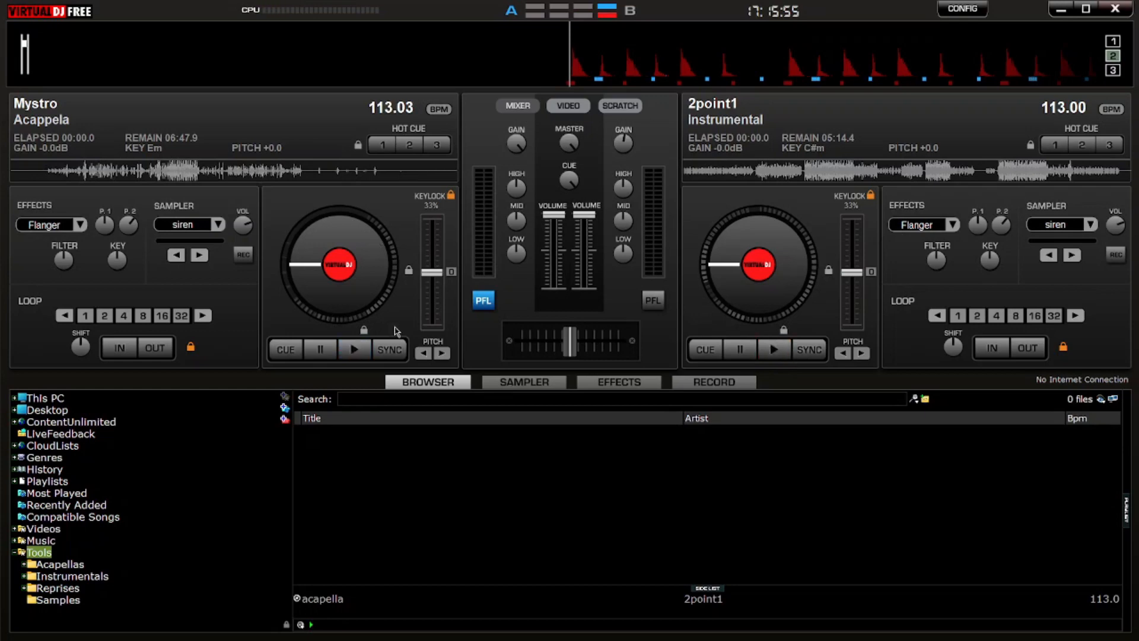
# Step: Load the Myztro instrumental stem onto VirtualDJ's deck A to read its BPM
pyautogui.hotkey('alt', 'Tab')
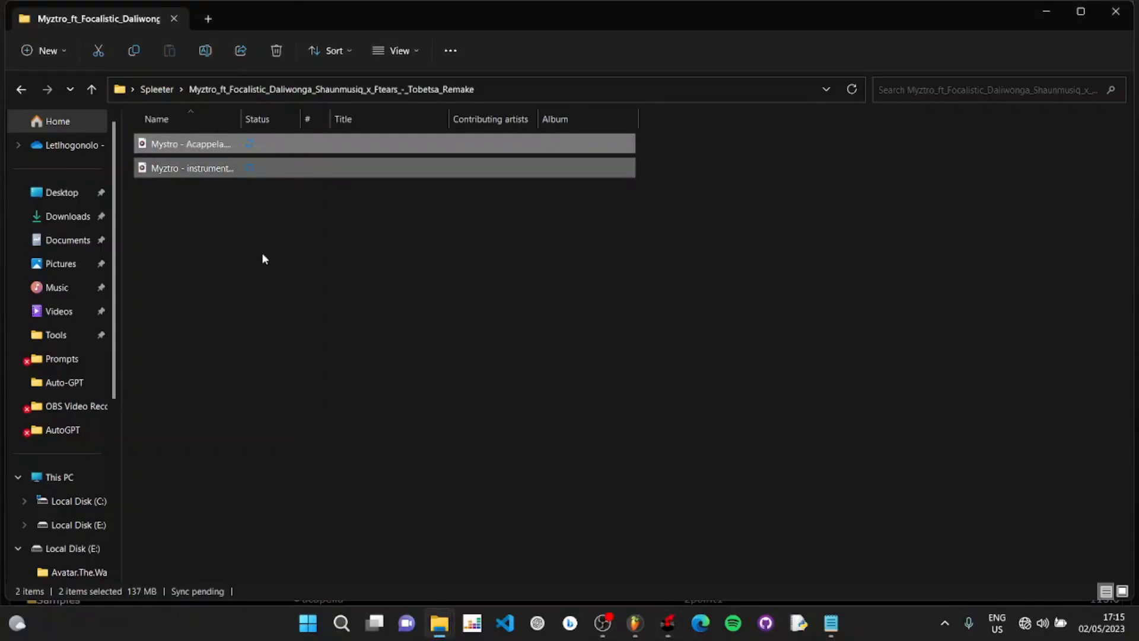
pyautogui.click(262, 251)
pyautogui.moveTo(169, 168); pyautogui.dragTo(365, 268)
pyautogui.hotkey('alt', 'Tab')
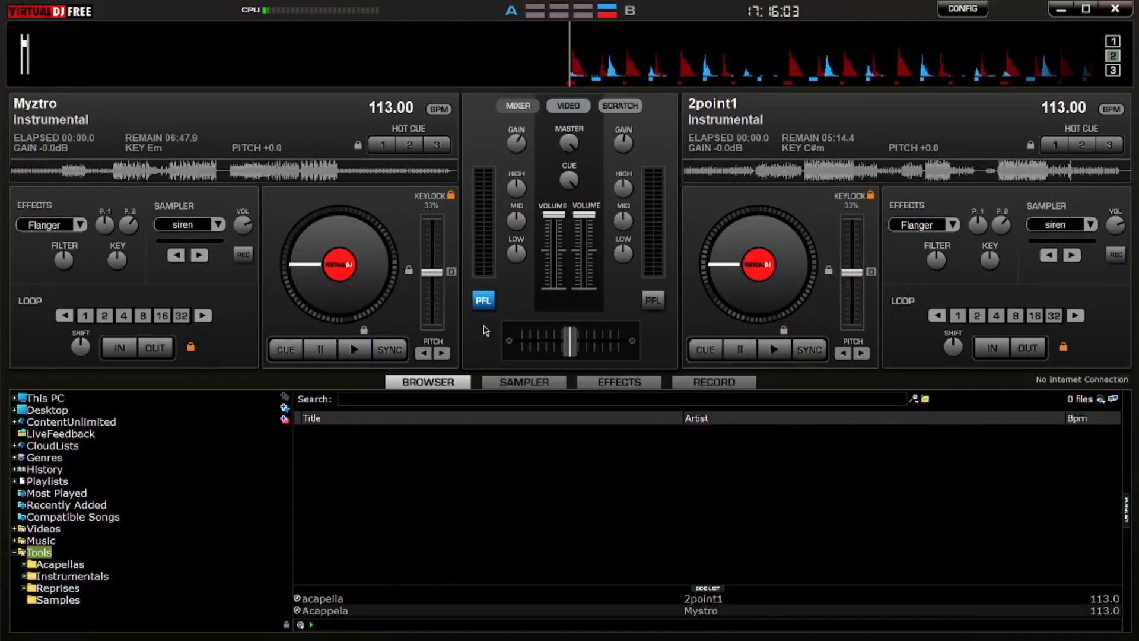
# Step: Load the original 2Point1 Stimela MP3 from the desktop onto VirtualDJ's deck A to check its BPM
pyautogui.hotkey('alt', 'Tab')
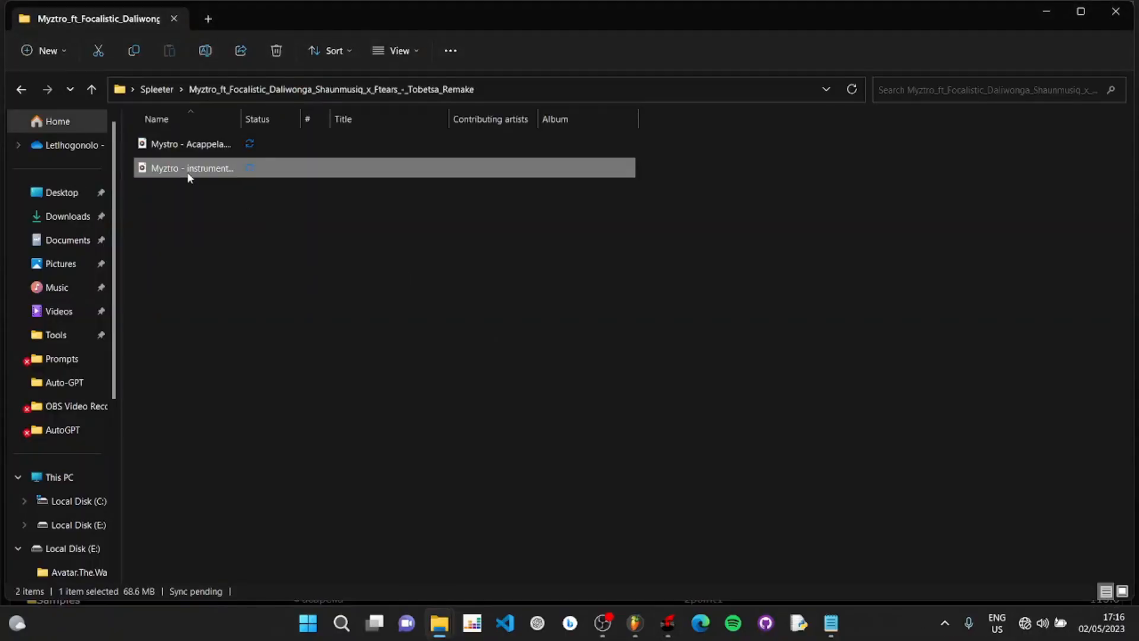
pyautogui.click(24, 91)
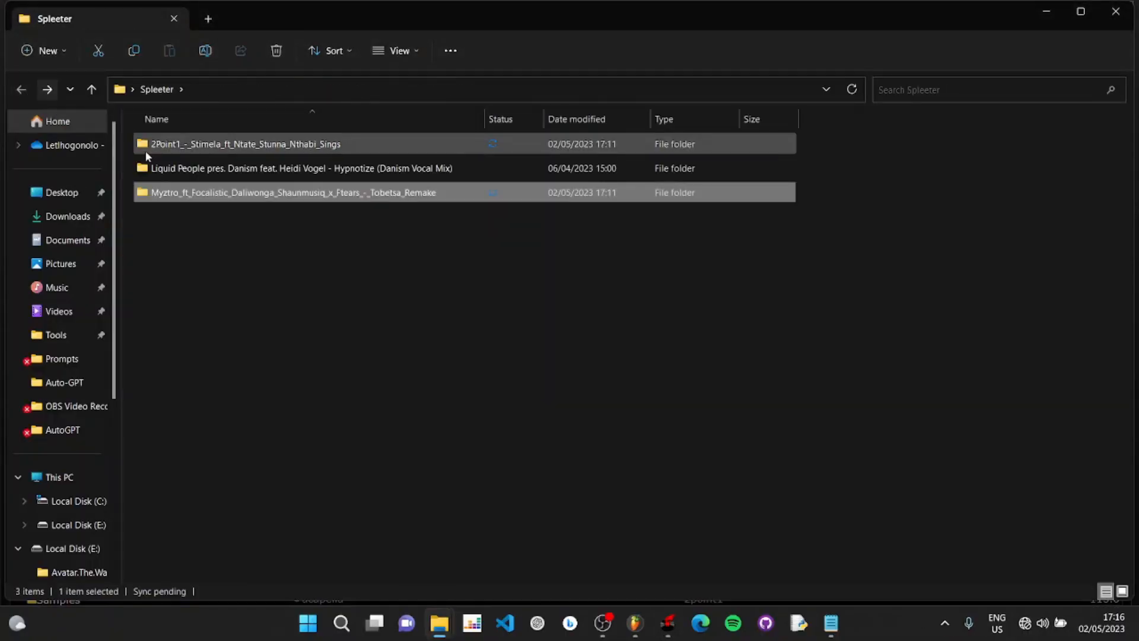
pyautogui.press('super+d')
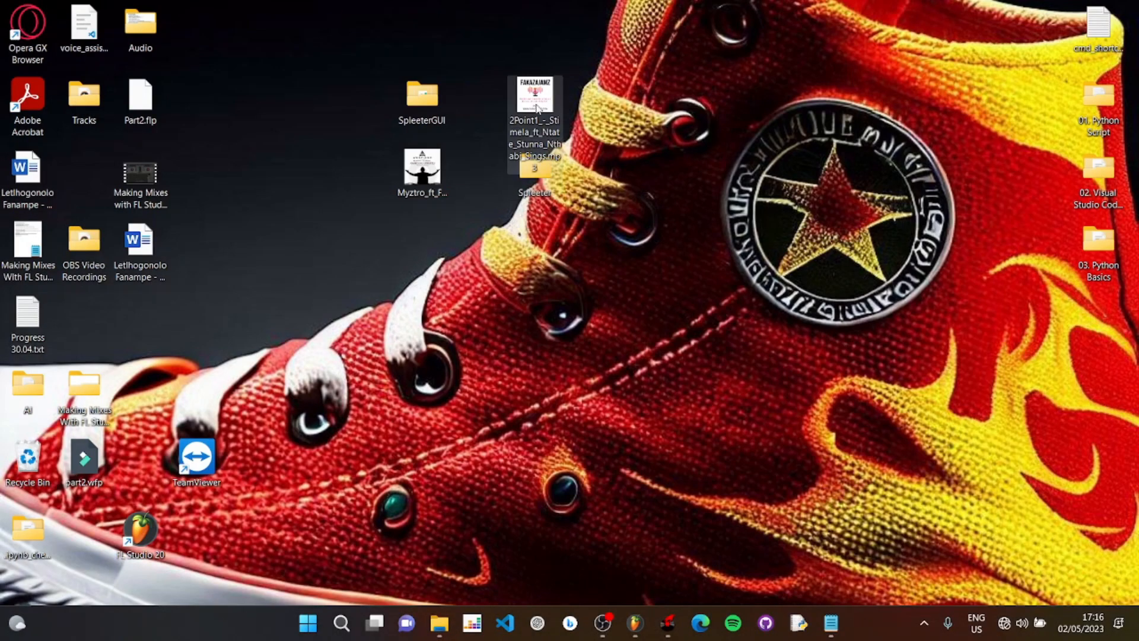
pyautogui.hotkey('alt', 'Tab')
pyautogui.moveTo(519, 112); pyautogui.dragTo(362, 259)
pyautogui.hotkey('alt', 'Tab')
pyautogui.hotkey('alt', 'Tab')
pyautogui.hotkey('alt', 'Tab')
pyautogui.hotkey('alt', 'Tab')
pyautogui.hotkey('alt', 'Tab')
pyautogui.hotkey('alt', 'Tab')
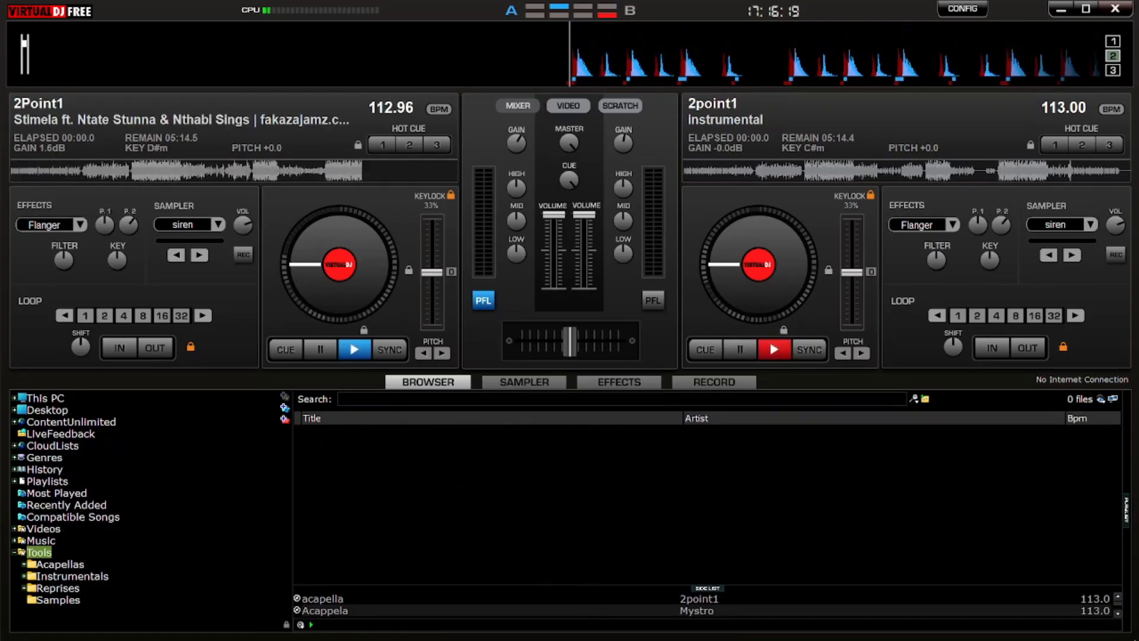
# Step: Load the original Myztro Tobetsa Remake song from the desktop onto VirtualDJ's deck A to check its BPM
pyautogui.click(1061, 10)
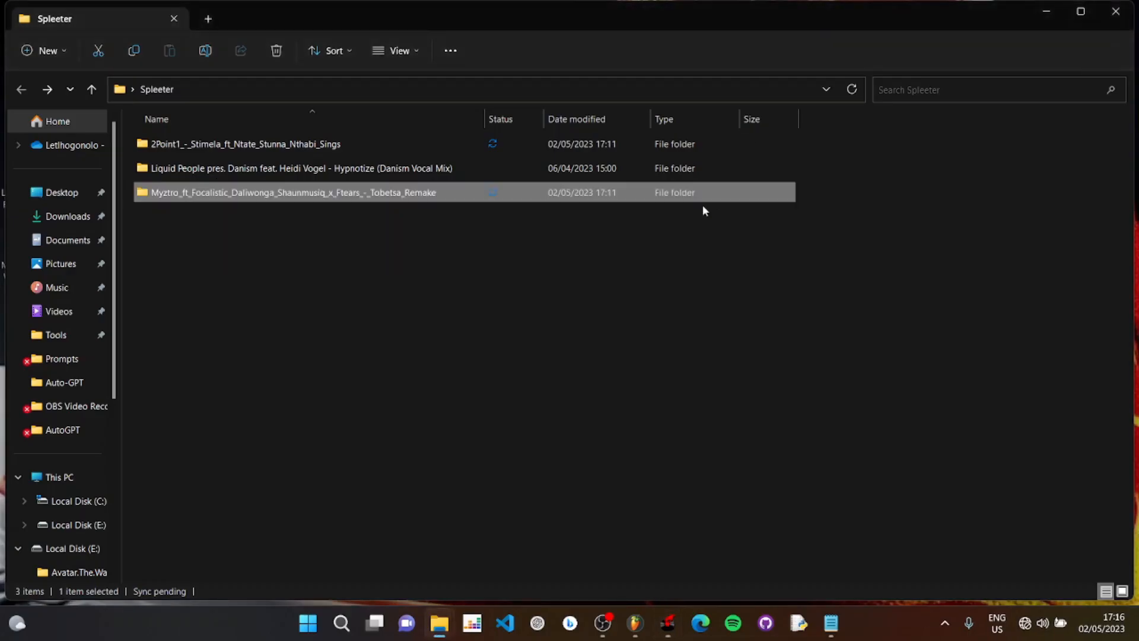
pyautogui.click(1048, 11)
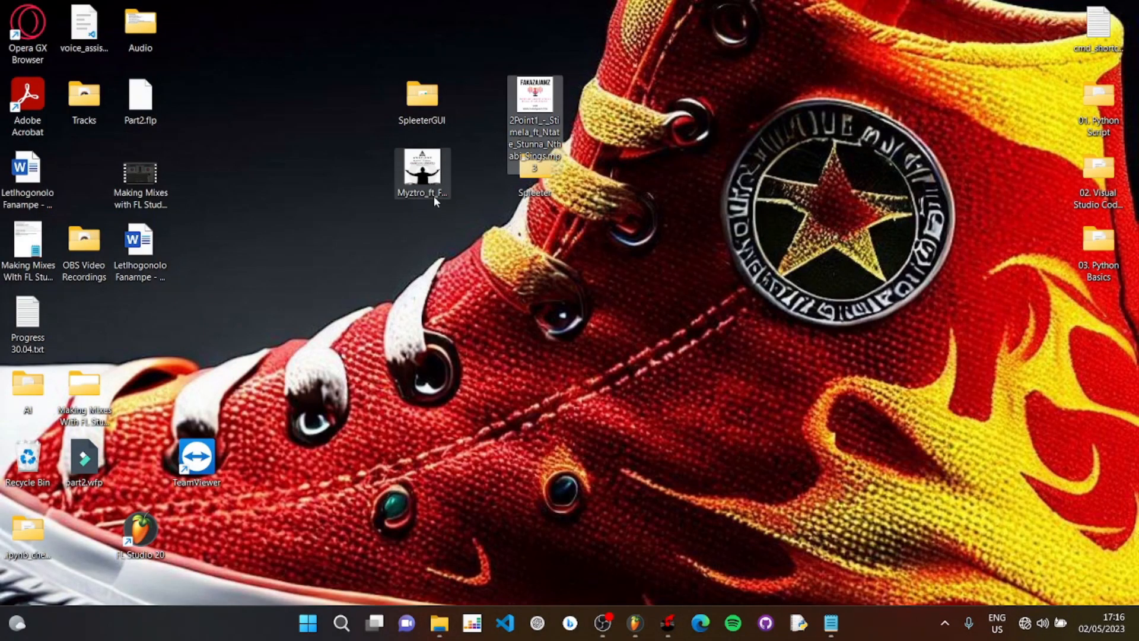
pyautogui.click(427, 179)
pyautogui.hotkey('alt', 'Tab')
pyautogui.moveTo(427, 179); pyautogui.dragTo(349, 268)
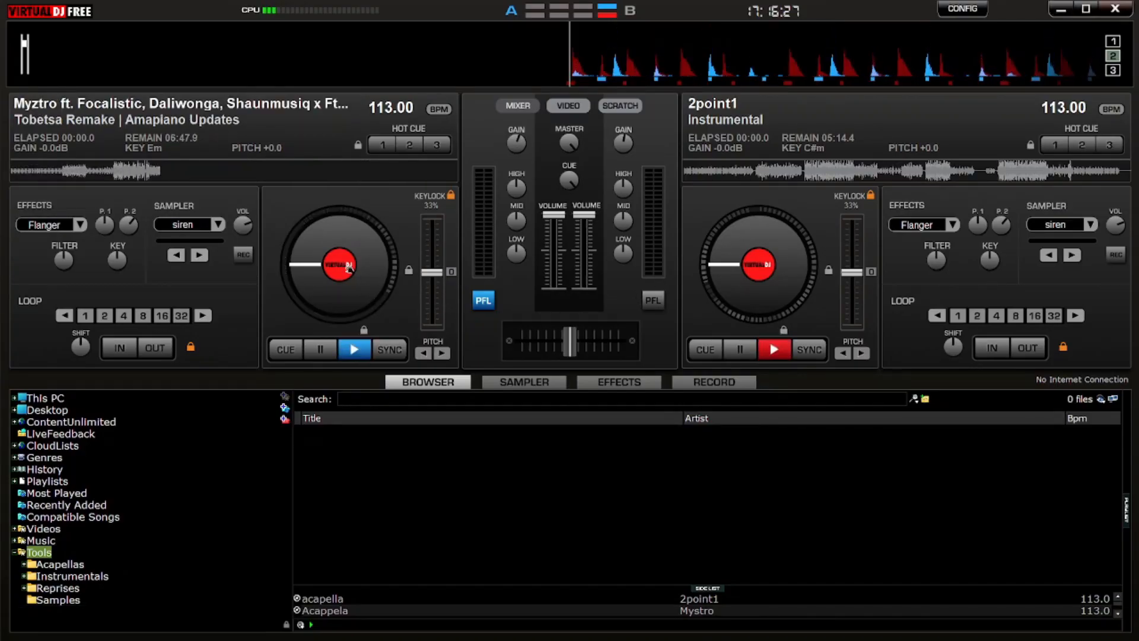
# Step: Switch to FL Studio and fit the 2point1 acapella clip on track 1 to the project tempo, entering 113 BPM as its original tempo
pyautogui.click(1061, 9)
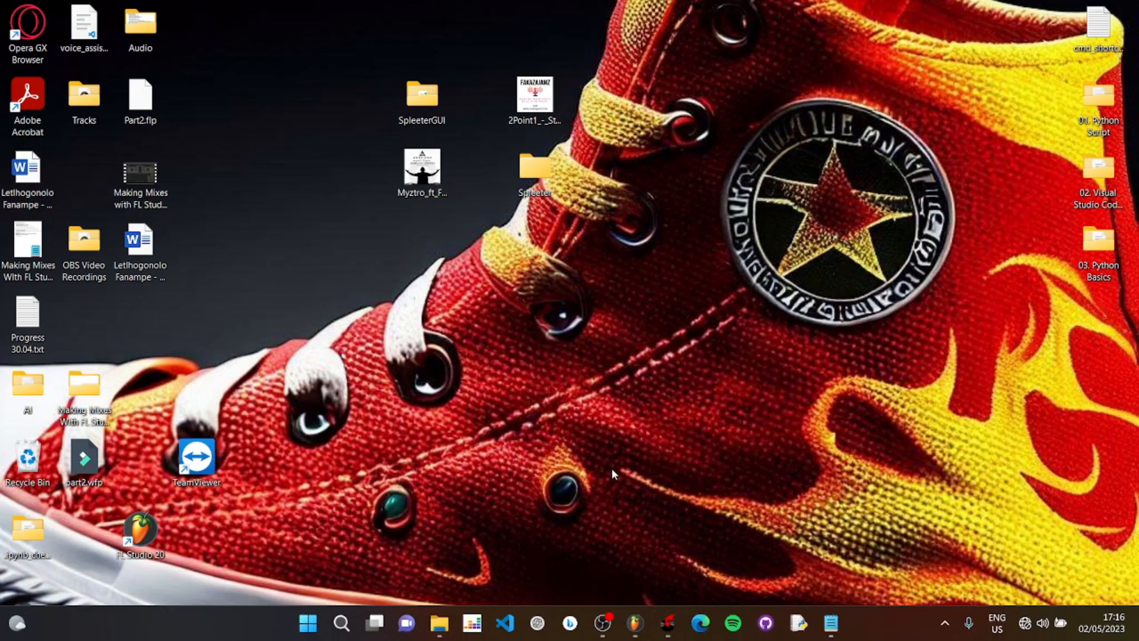
pyautogui.click(633, 635)
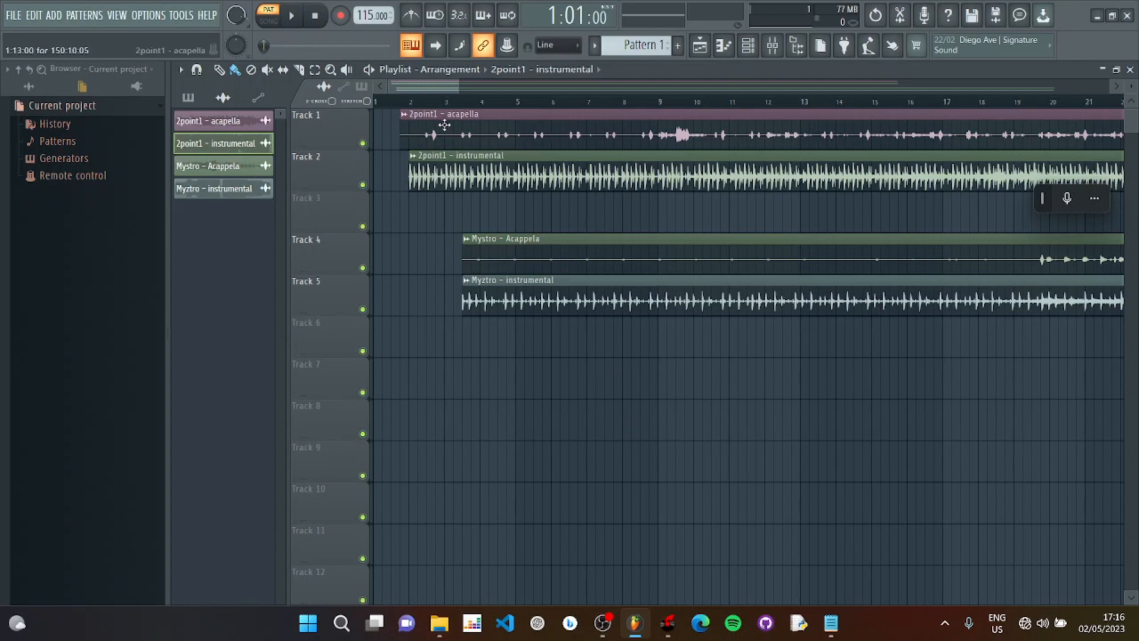
pyautogui.rightClick(408, 117)
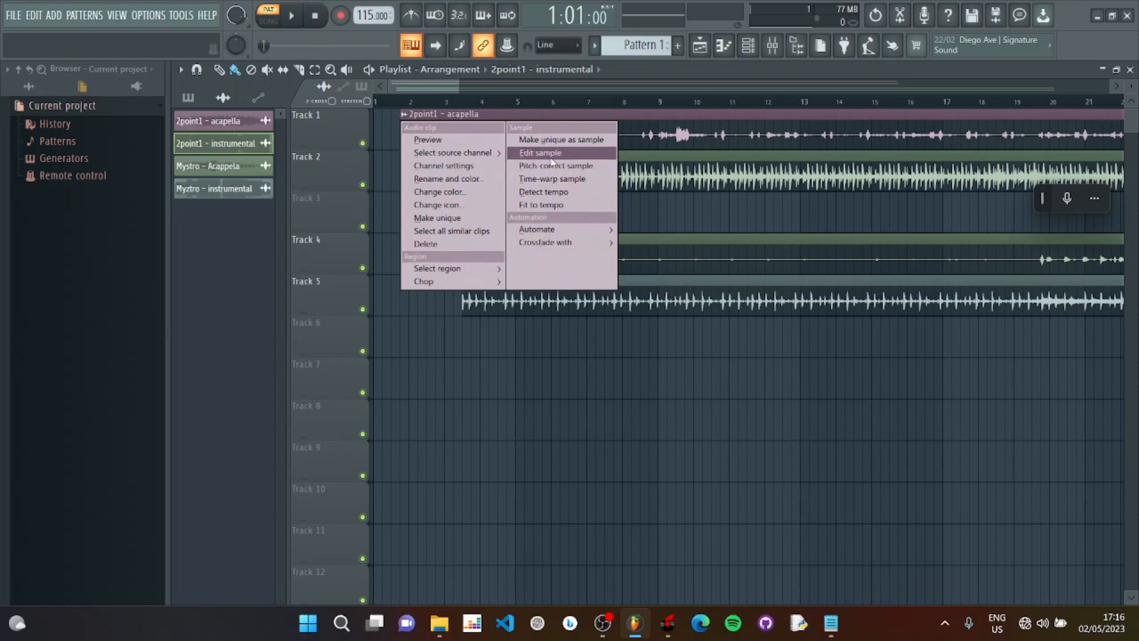
pyautogui.click(558, 206)
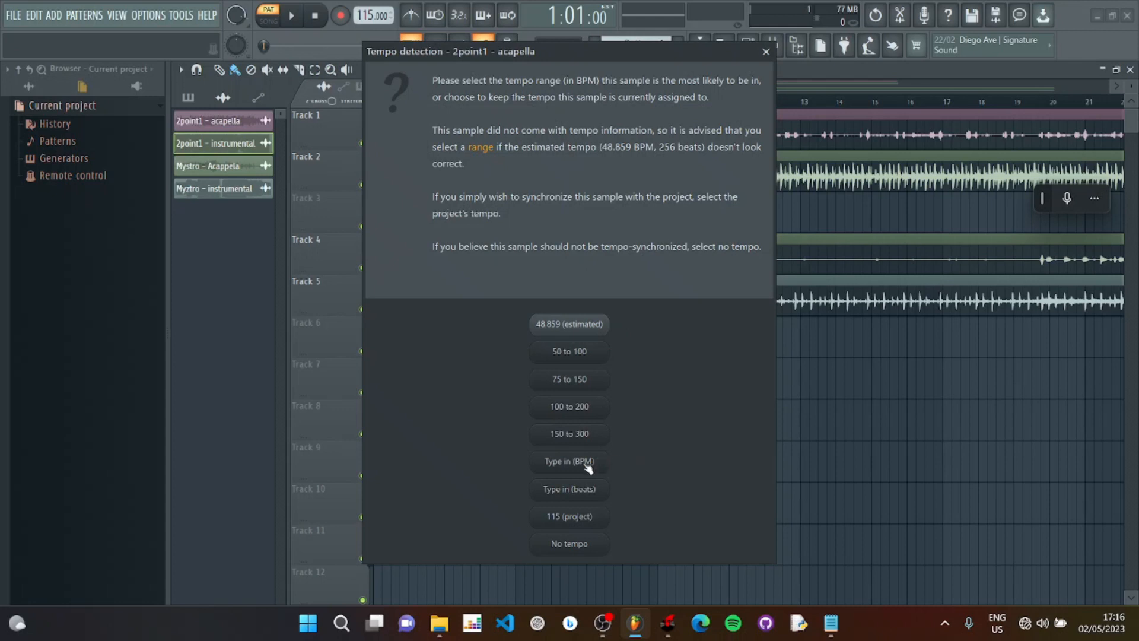
pyautogui.click(583, 462)
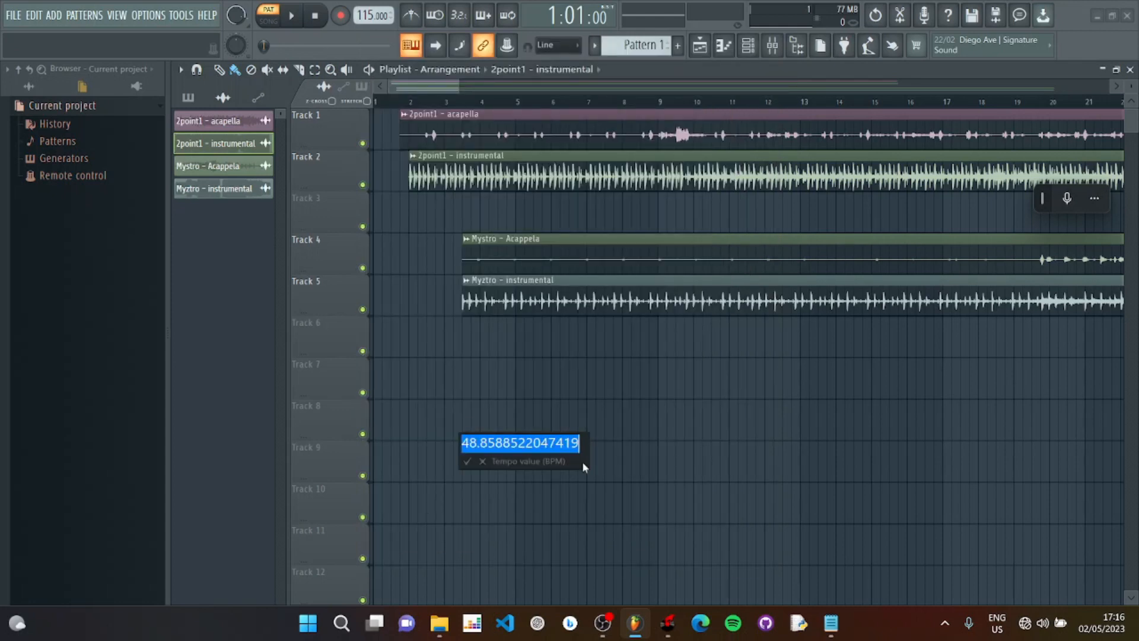
pyautogui.write('113')
pyautogui.press('Return')
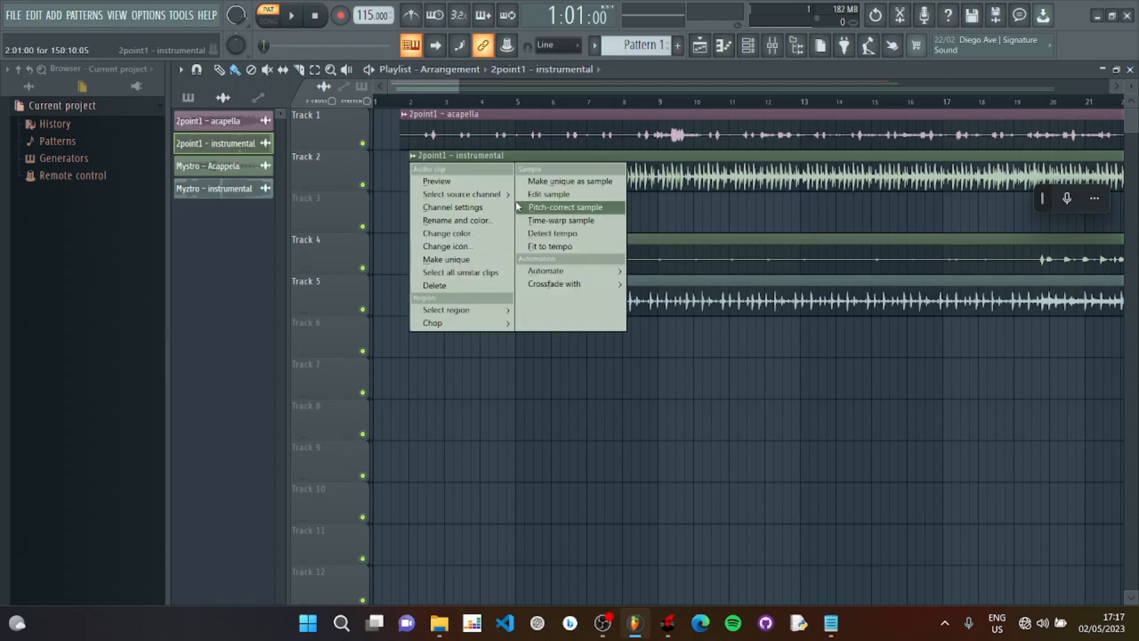
# Step: Fit the 2point1 instrumental clip on track 2 to the project tempo with a source tempo of 113 BPM
pyautogui.click(543, 247)
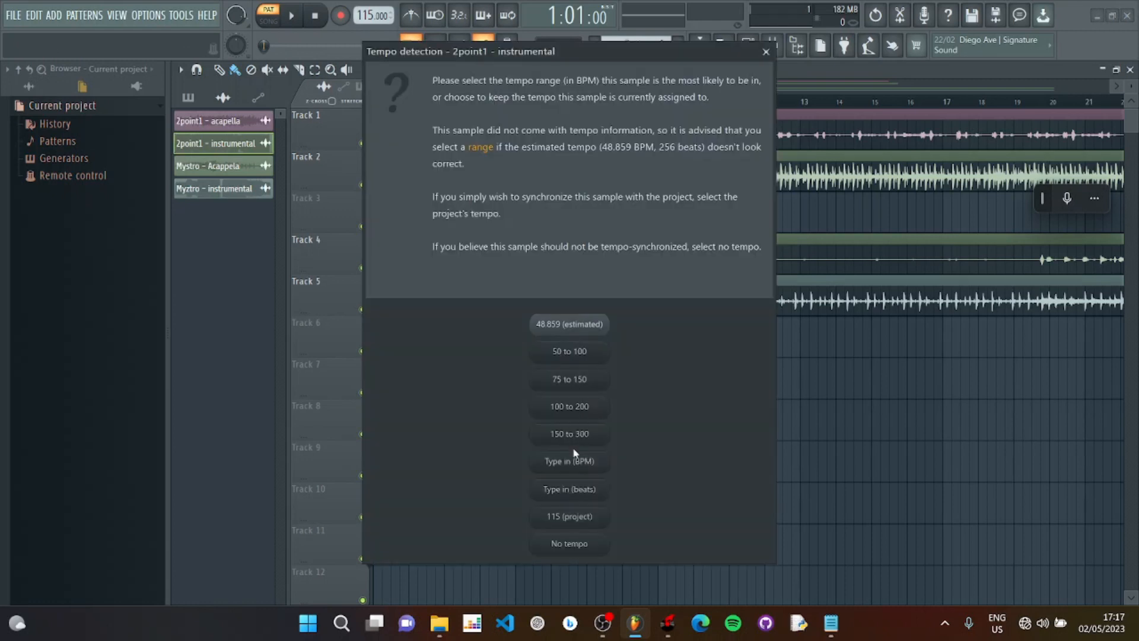
pyautogui.click(577, 466)
pyautogui.write('113')
pyautogui.press('Return')
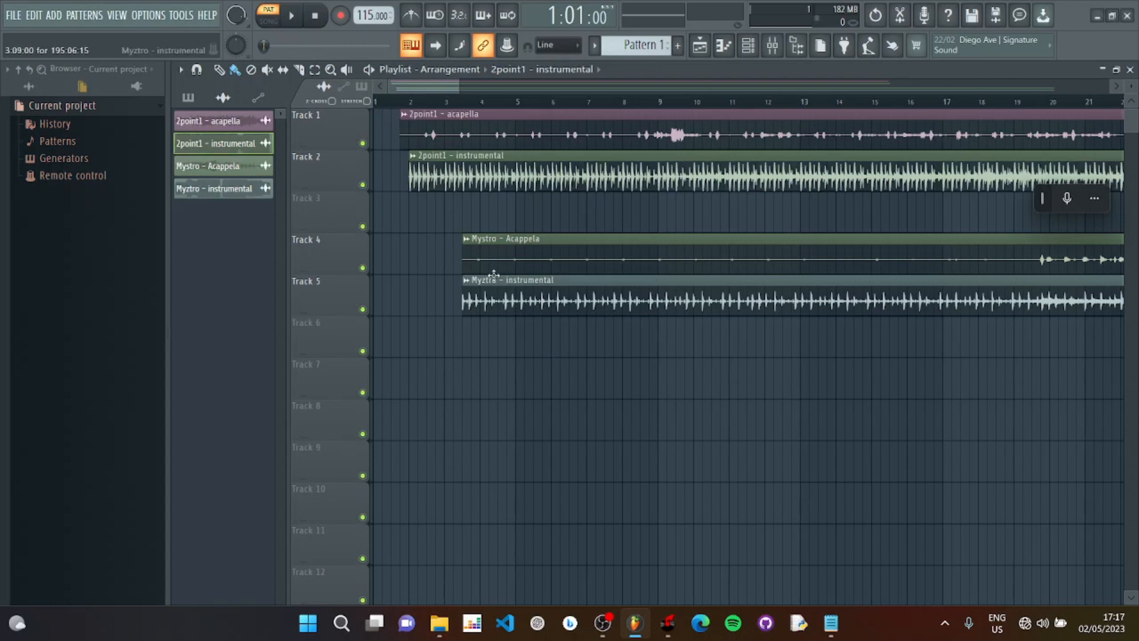
# Step: Fit the Mystro Acappela clip on track 4 to the project tempo using a source tempo of 113 BPM
pyautogui.click(466, 240)
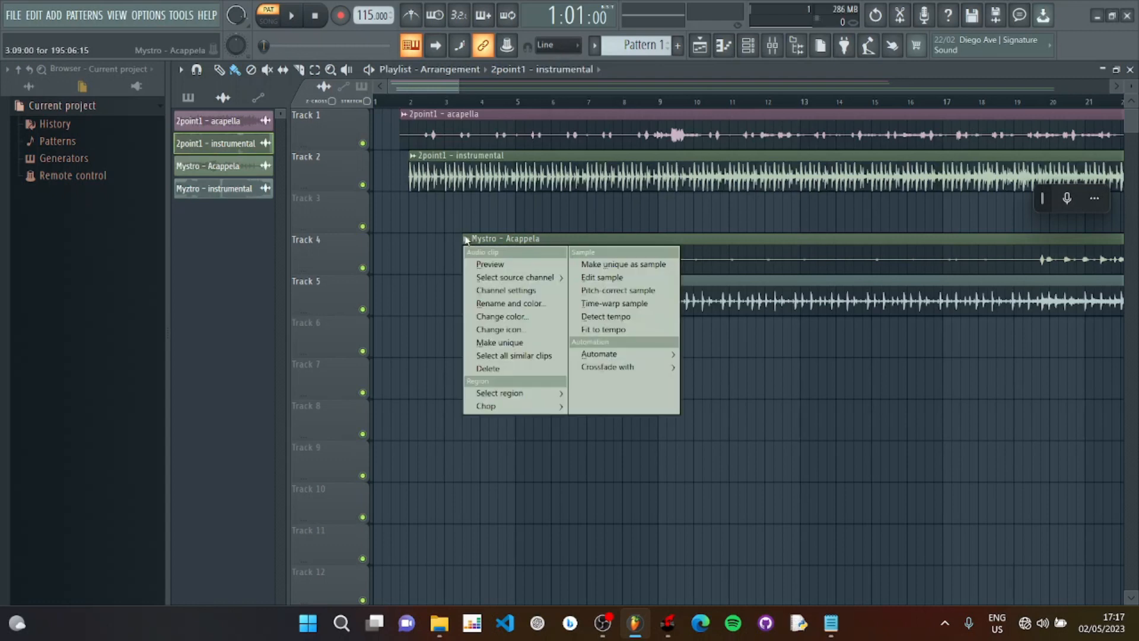
pyautogui.click(622, 330)
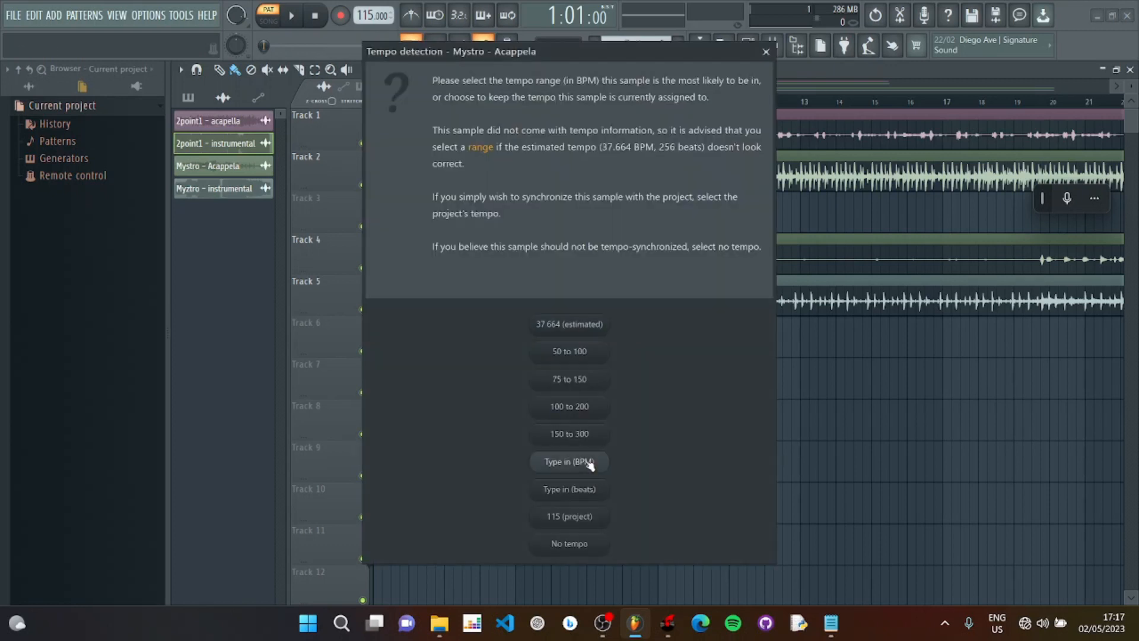
pyautogui.click(584, 458)
pyautogui.write('115')
pyautogui.press('Return')
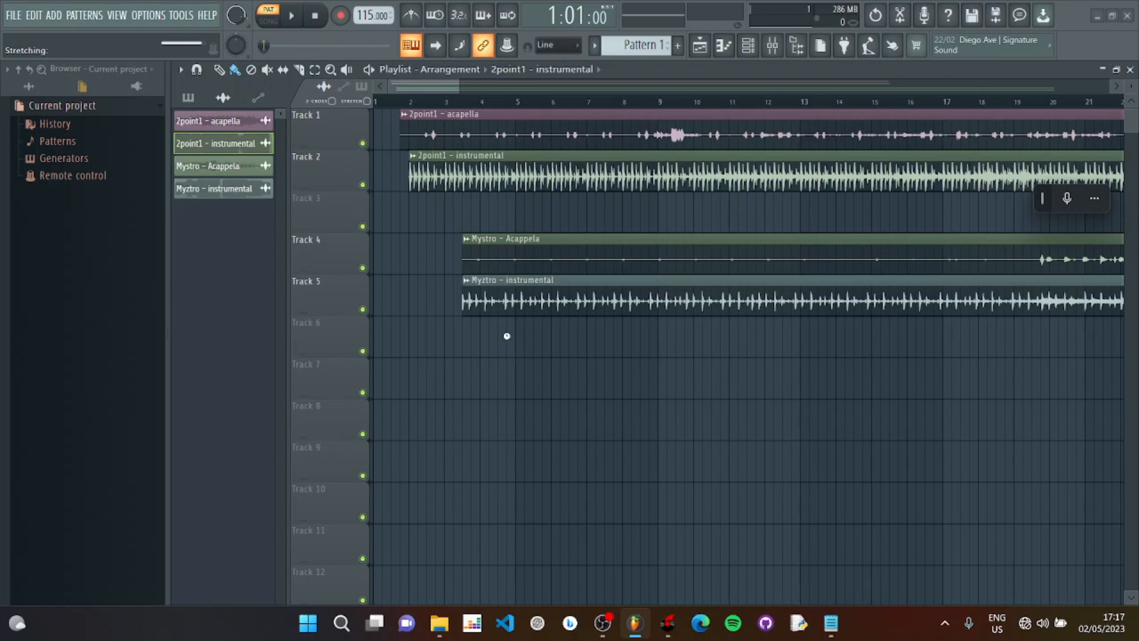
# Step: Fit the Myztro instrumental clip on track 5 to the project tempo, giving 113 BPM as its source tempo
pyautogui.click(469, 280)
pyautogui.click(622, 371)
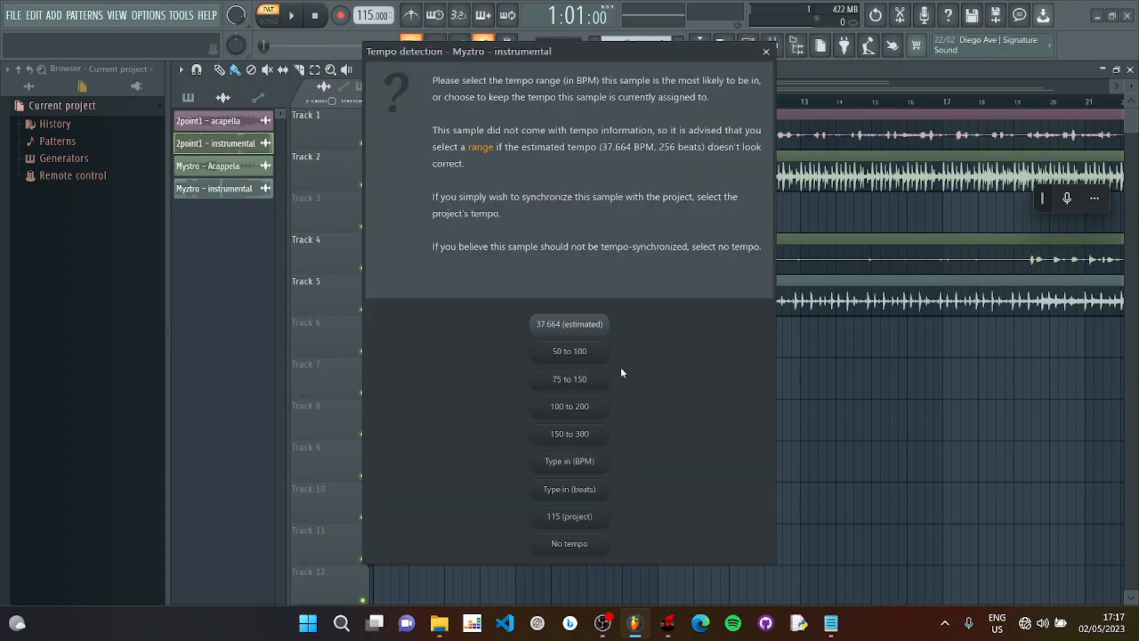
pyautogui.click(589, 464)
pyautogui.write('113')
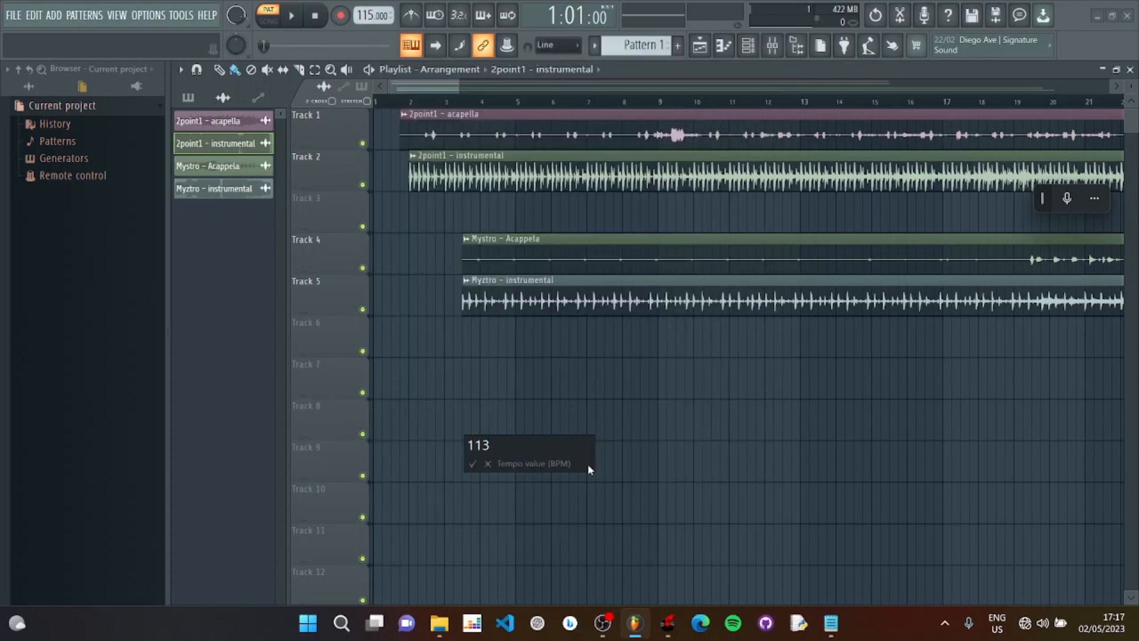
pyautogui.press('Return')
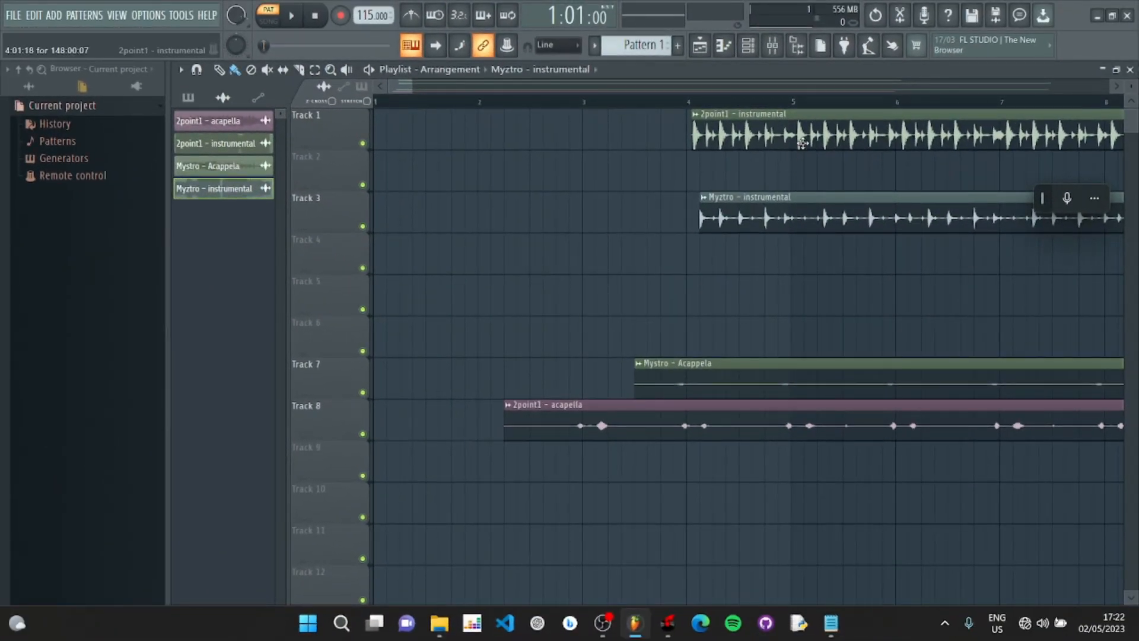
# Step: Place the 2point1 and Myztro instrumentals on tracks 1 and 2 at about bar 3, and shift Mystro Acappela on track 7 to just before bar 3
pyautogui.moveTo(812, 135); pyautogui.dragTo(747, 135)
pyautogui.moveTo(770, 204); pyautogui.dragTo(703, 163)
pyautogui.moveTo(742, 366); pyautogui.dragTo(664, 366)
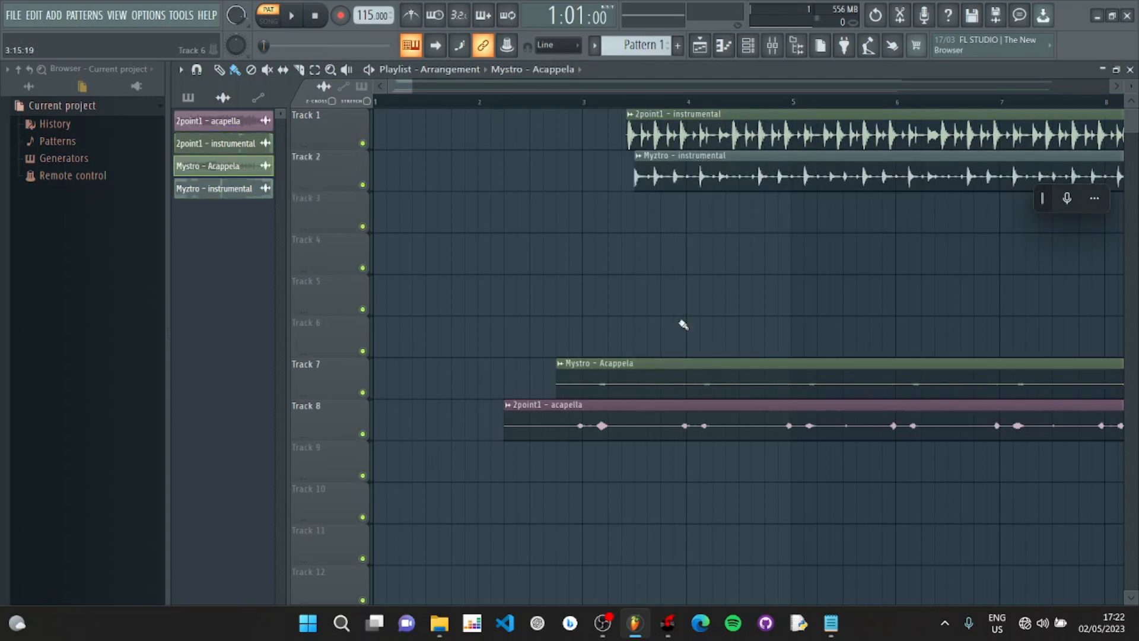
pyautogui.moveTo(692, 140); pyautogui.dragTo(624, 171)
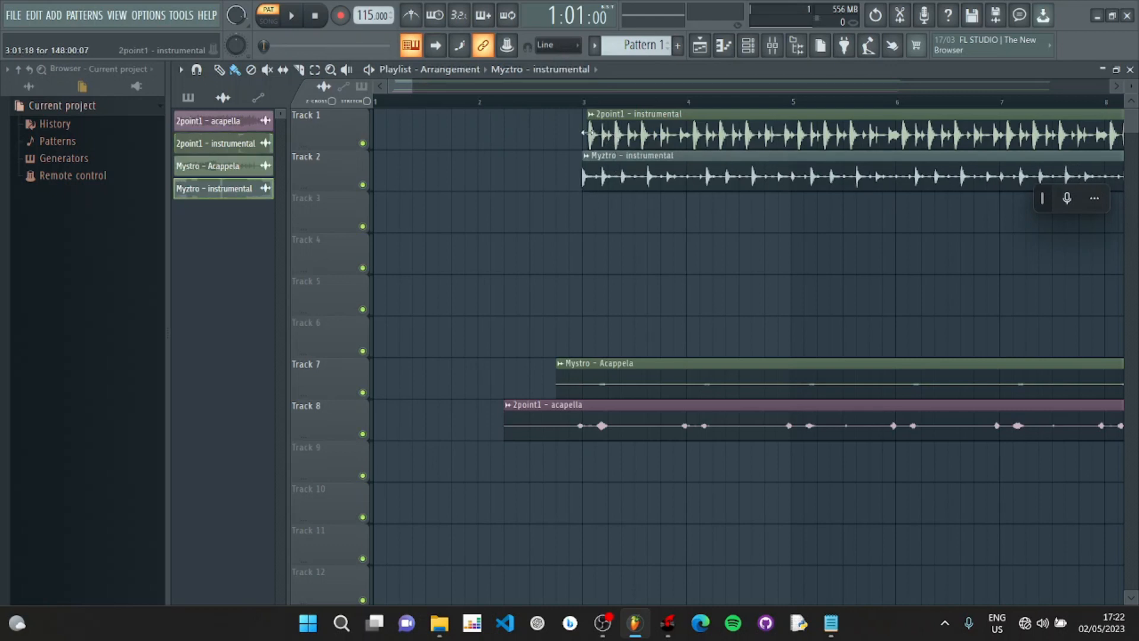
# Step: Align the first kick of the 2point1 instrumental with bar 3 and trim the clip's start to that bar
pyautogui.scroll(5, 563, 130)
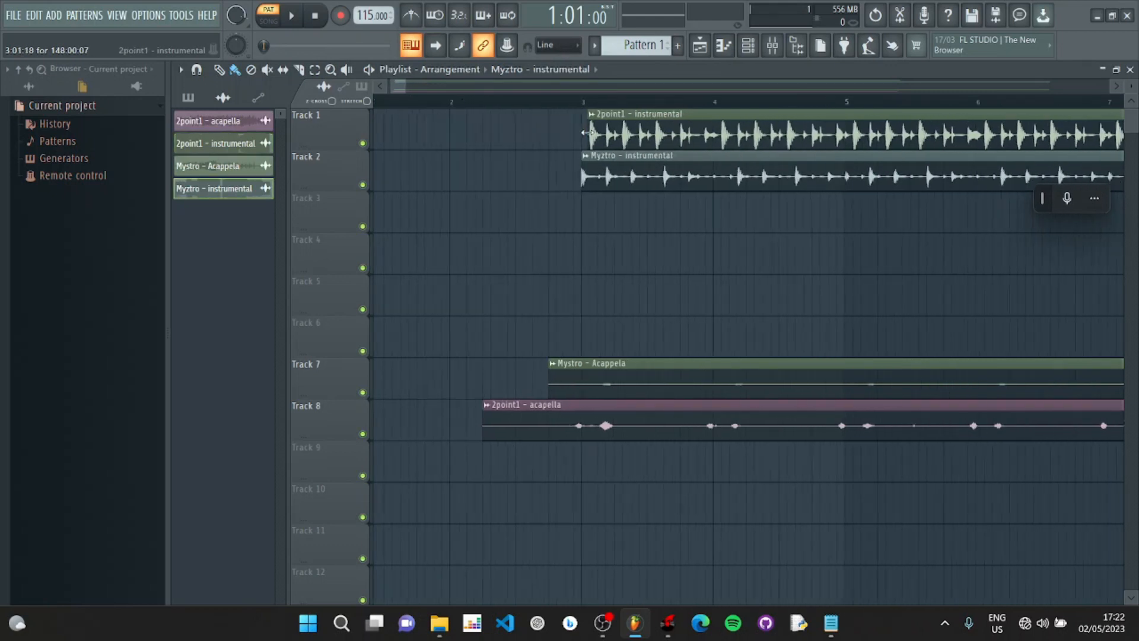
pyautogui.scroll(-5, 563, 130)
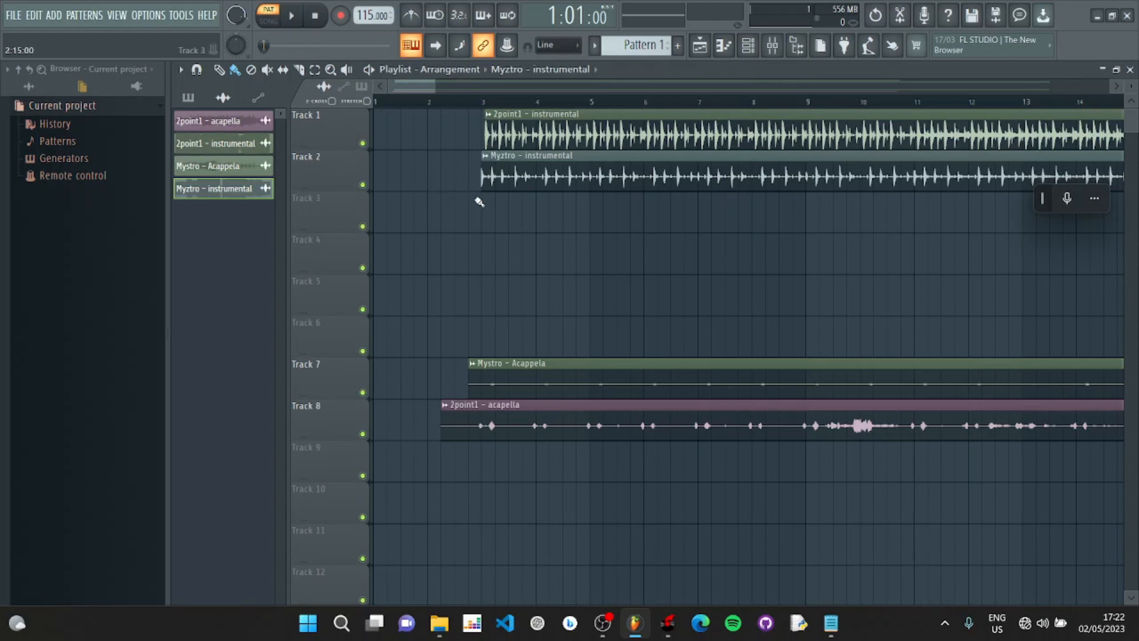
pyautogui.scroll(10, 484, 194)
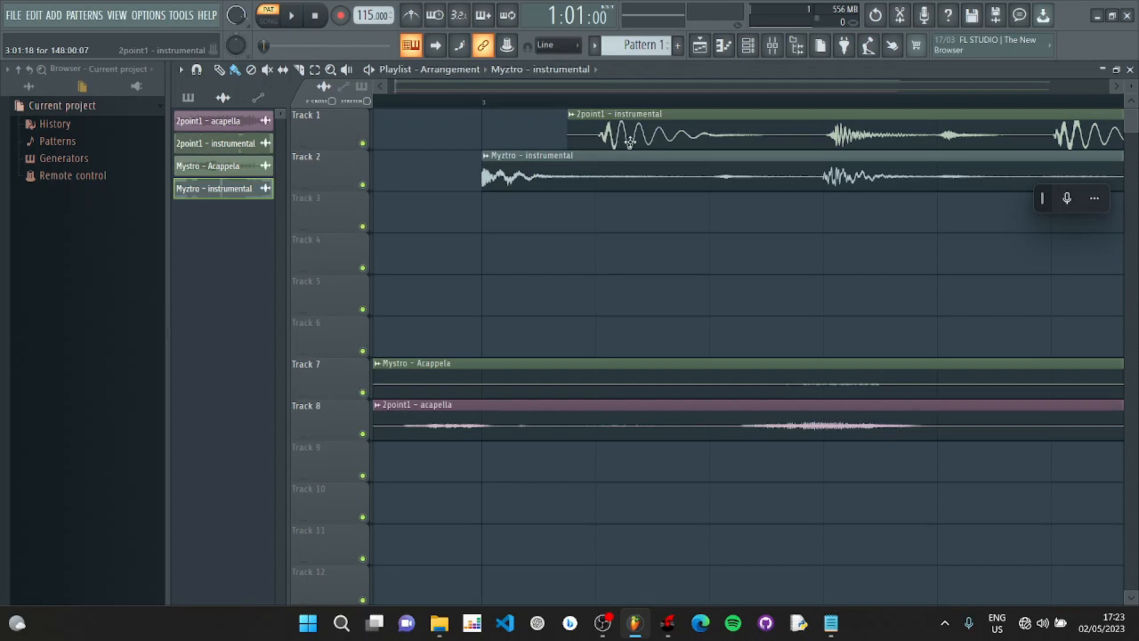
pyautogui.moveTo(632, 141); pyautogui.dragTo(518, 142)
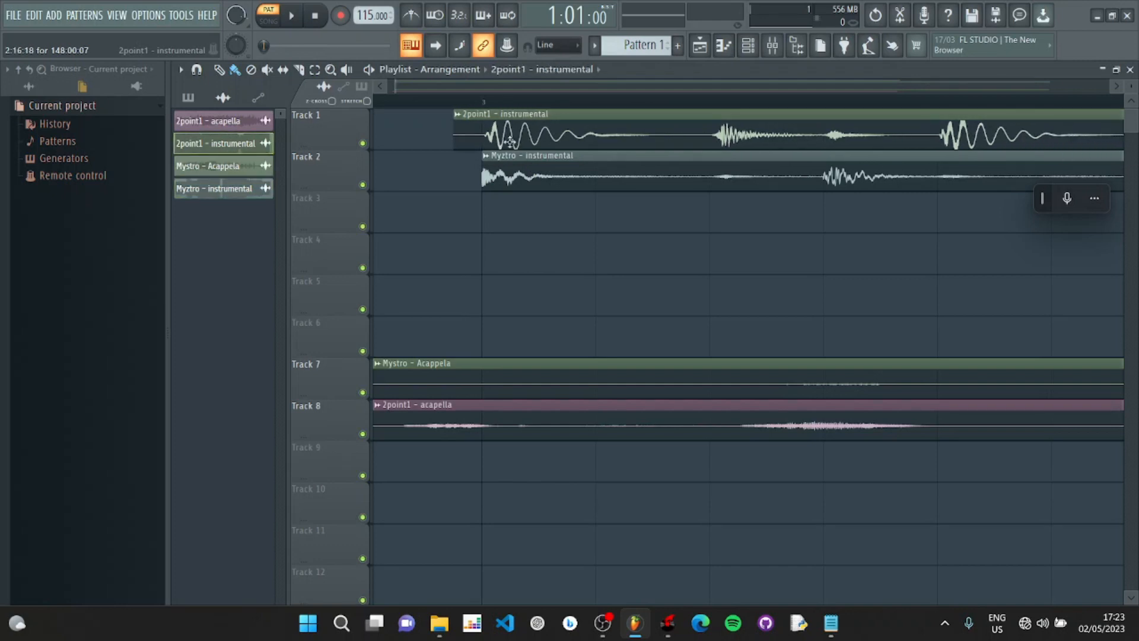
pyautogui.moveTo(458, 137); pyautogui.dragTo(485, 135)
# Step: Move the Myztro instrumental along track 2 so that it starts at about bar 95
pyautogui.scroll(-3, 485, 136)
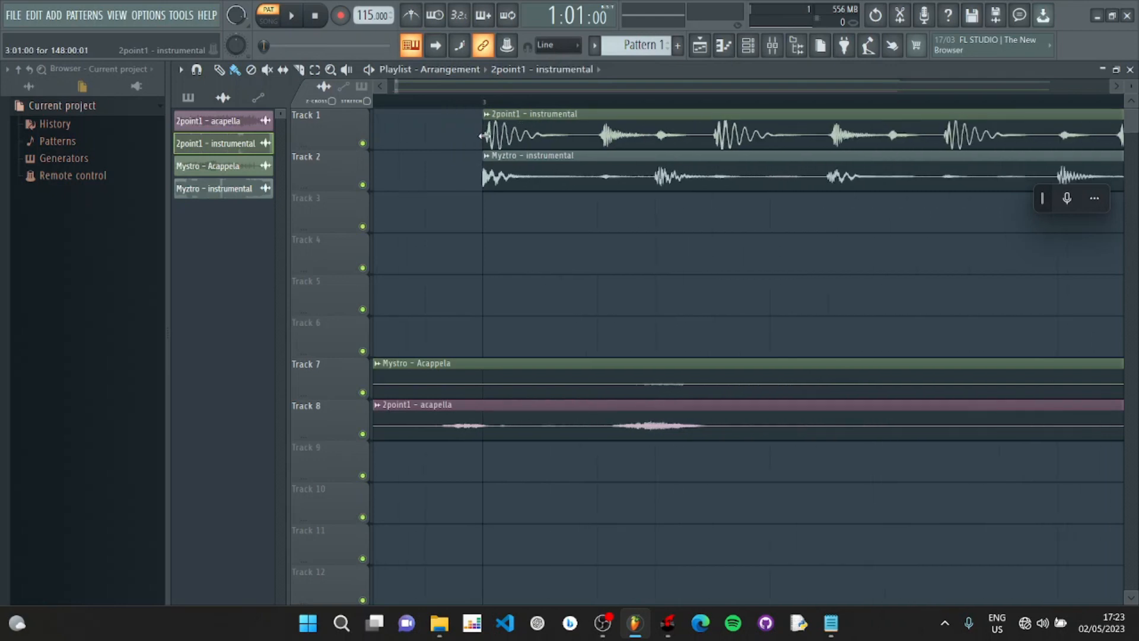
pyautogui.scroll(-8, 483, 136)
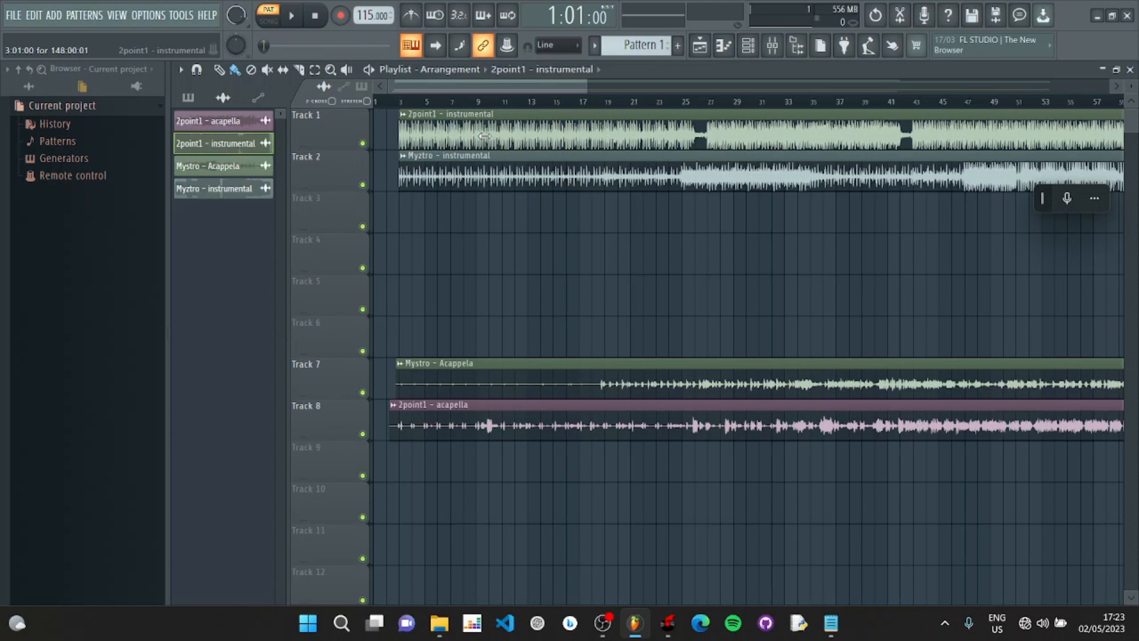
pyautogui.moveTo(584, 89); pyautogui.dragTo(500, 84)
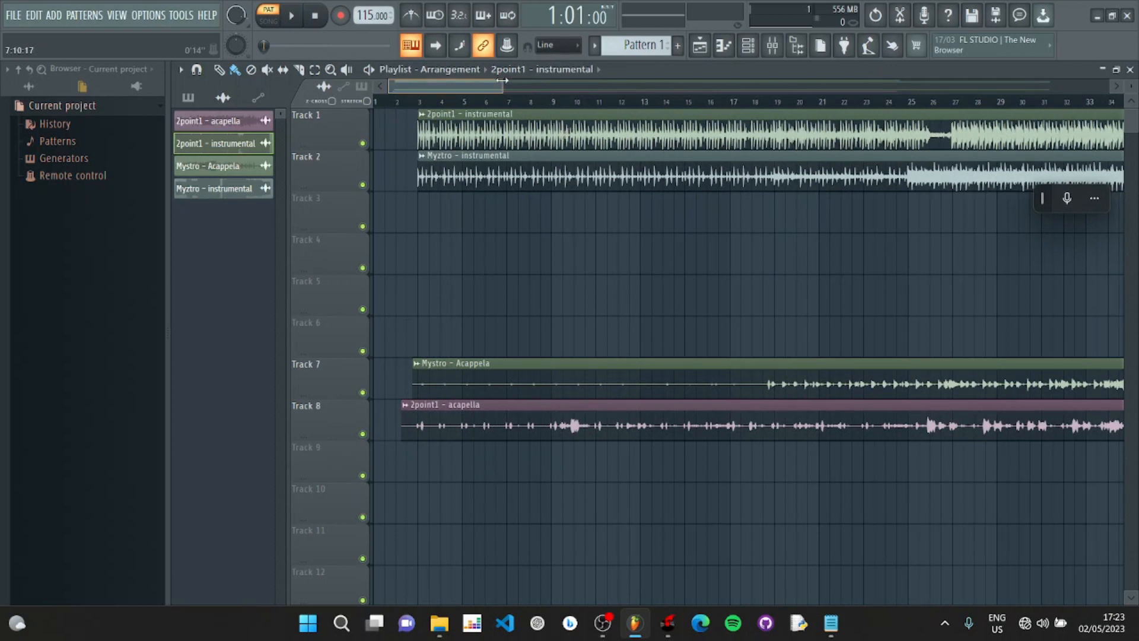
pyautogui.moveTo(503, 81); pyautogui.dragTo(589, 83)
pyautogui.moveTo(508, 175); pyautogui.dragTo(822, 175)
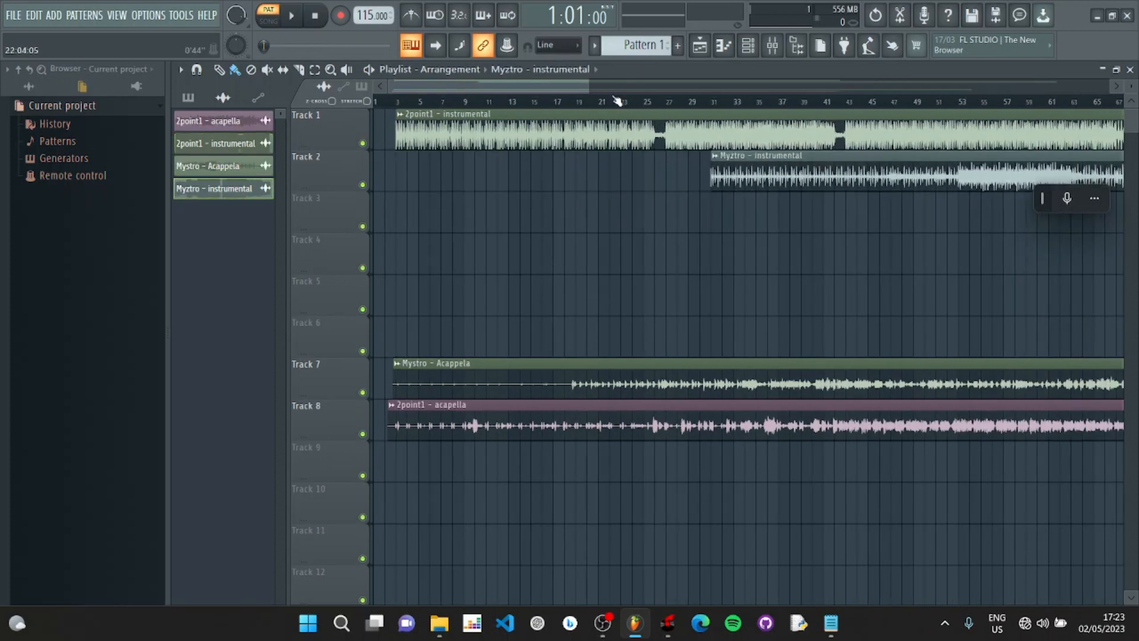
pyautogui.moveTo(588, 86); pyautogui.dragTo(770, 83)
pyautogui.moveTo(617, 166); pyautogui.dragTo(995, 146)
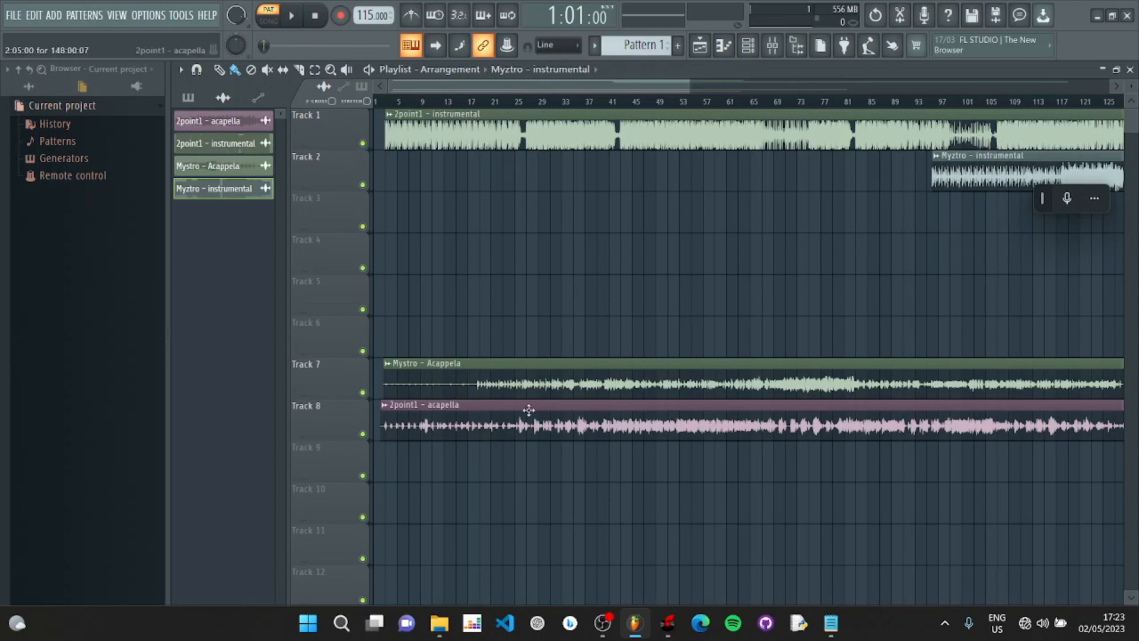
# Step: Move Mystro Acappela to track 5 at about bar 17 and the 2point1 acapella to track 6 at about bar 13
pyautogui.moveTo(490, 360); pyautogui.dragTo(573, 277)
pyautogui.moveTo(522, 404); pyautogui.dragTo(588, 318)
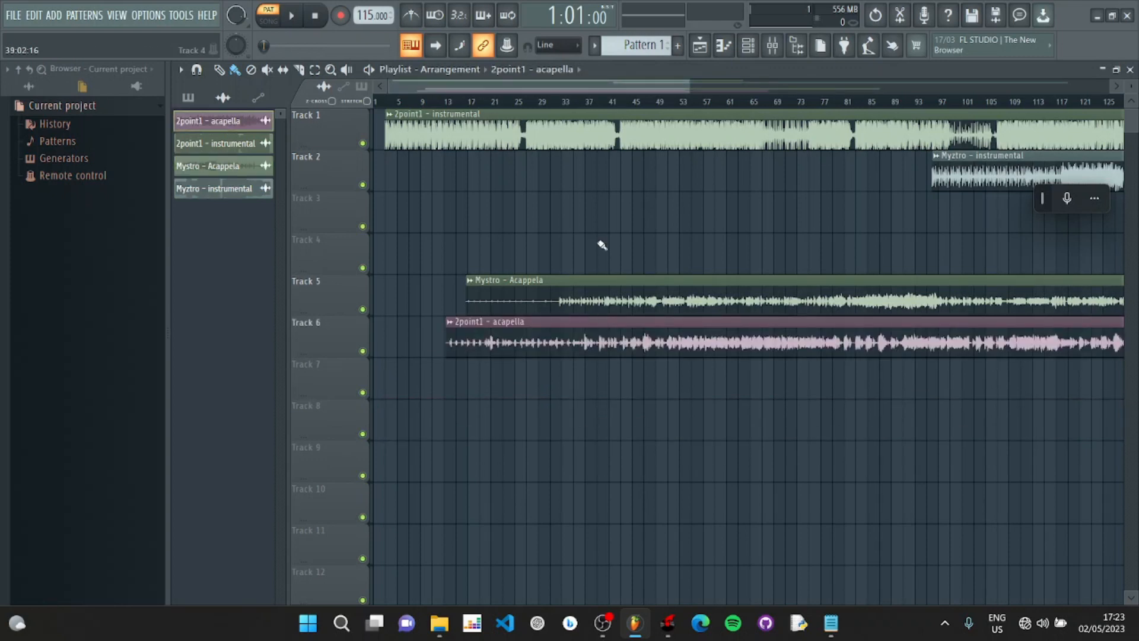
# Step: Move Mystro Acappela to track 3 and drop the 2point1 acapella and Myztro instrumental onto the lower tracks
pyautogui.click(438, 128)
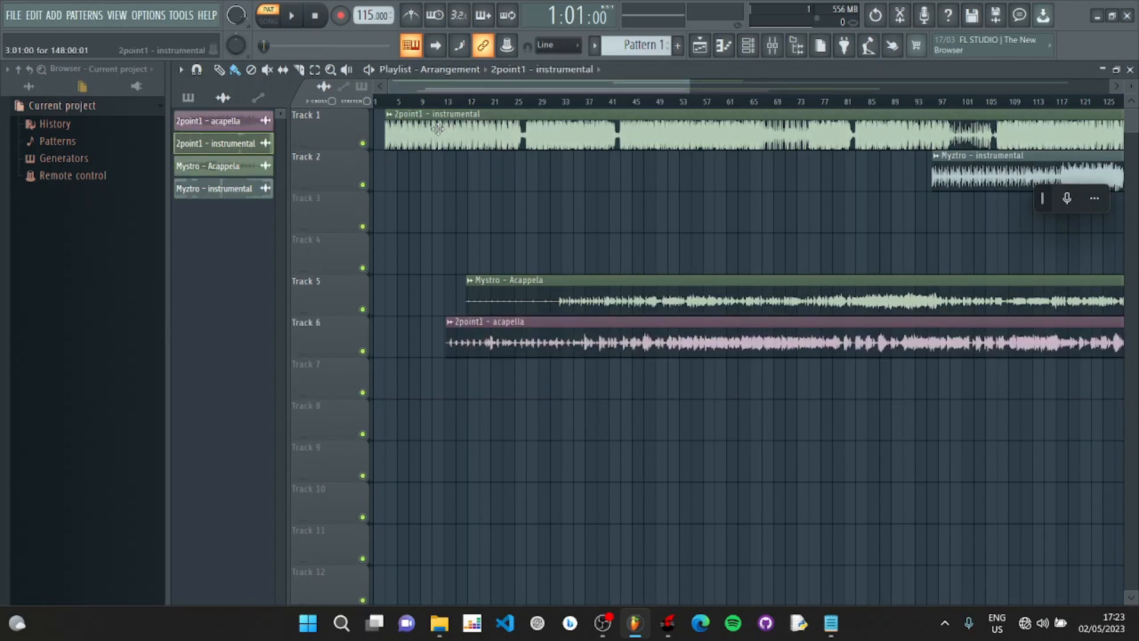
pyautogui.click(539, 293)
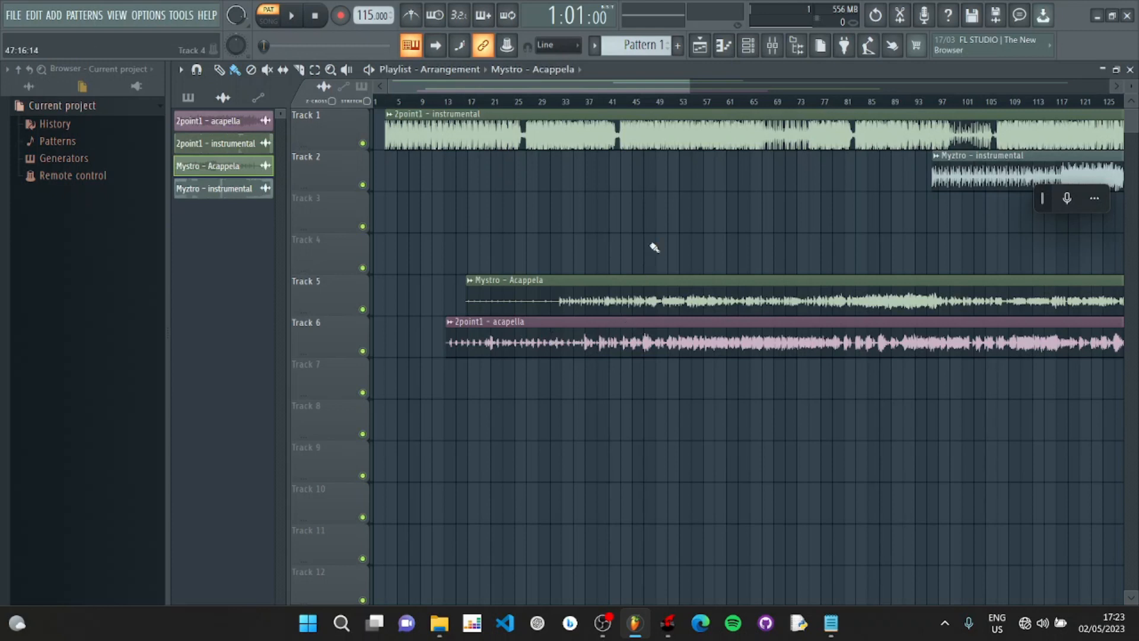
pyautogui.moveTo(662, 297); pyautogui.dragTo(668, 188)
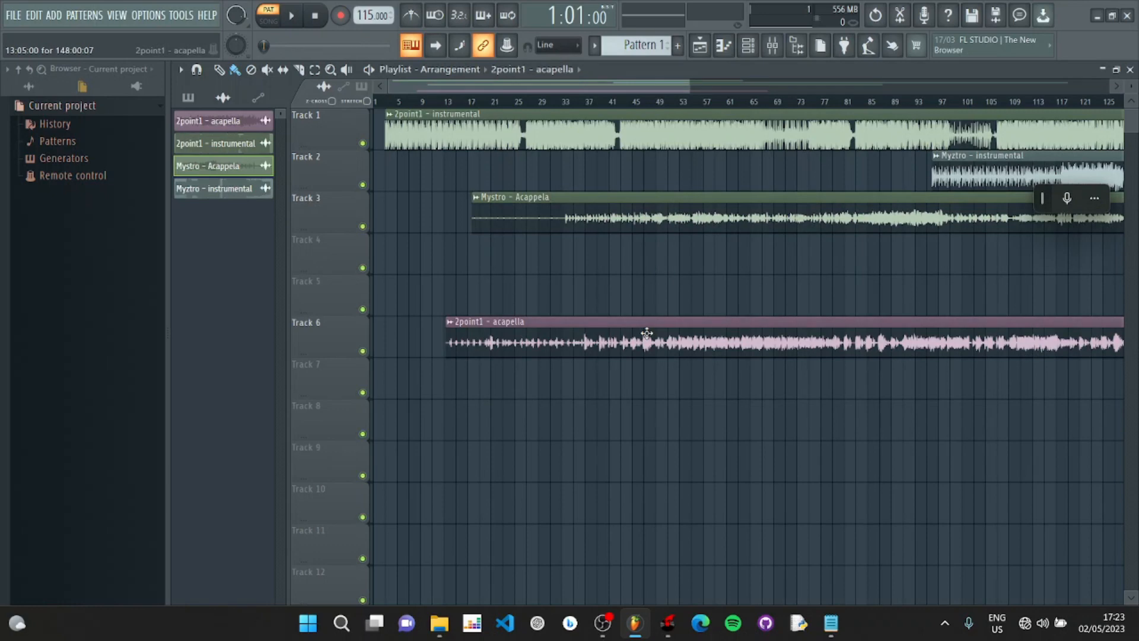
pyautogui.moveTo(647, 332); pyautogui.dragTo(581, 540)
pyautogui.moveTo(974, 166); pyautogui.dragTo(424, 498)
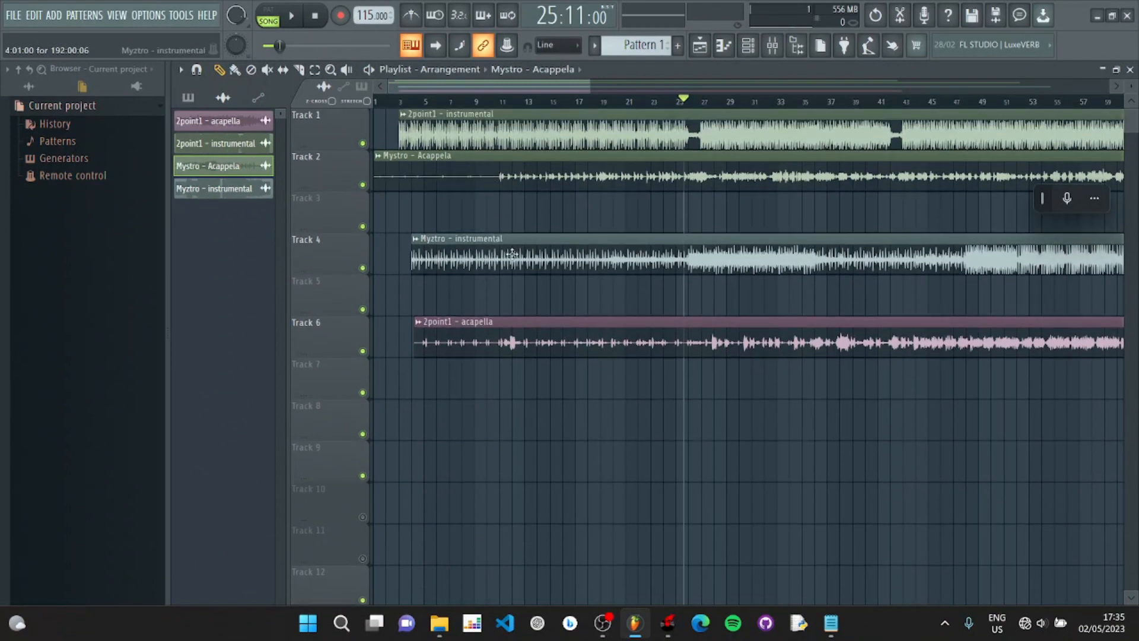
# Step: Move the Myztro instrumental down to track 7 and the 2point1 acapella to track 8
pyautogui.moveTo(531, 264); pyautogui.dragTo(546, 425)
pyautogui.moveTo(541, 355); pyautogui.dragTo(546, 418)
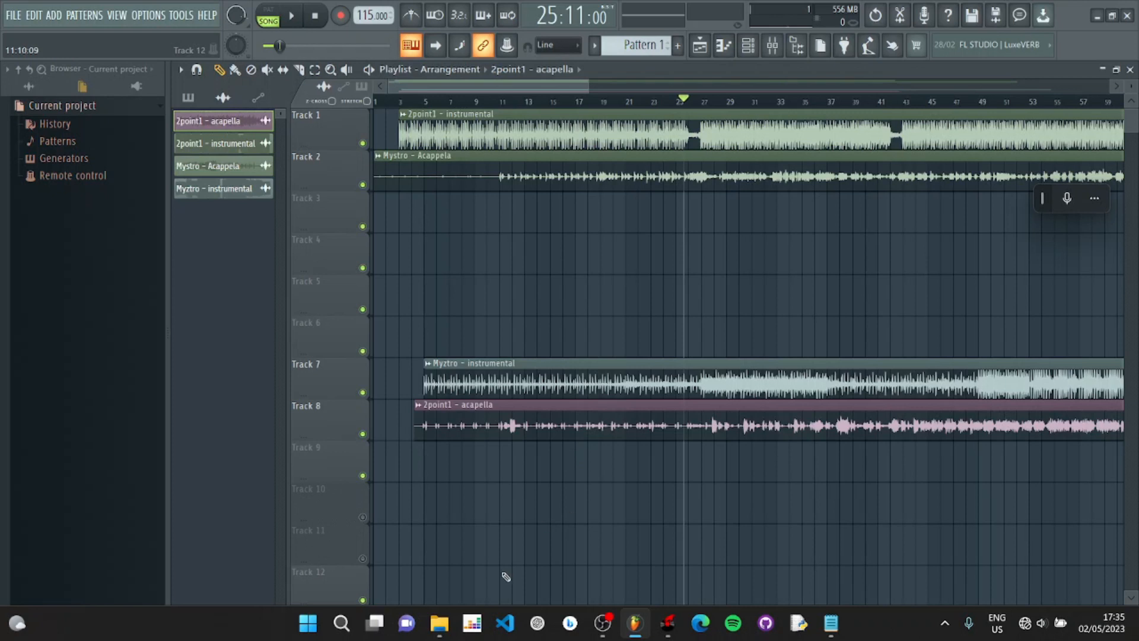
# Step: Bring the original 2Point1 Stimela and Myztro Tobetsa Remake MP3s from the desktop into the FL Studio playlist on tracks 4 and 5
pyautogui.moveTo(439, 623)
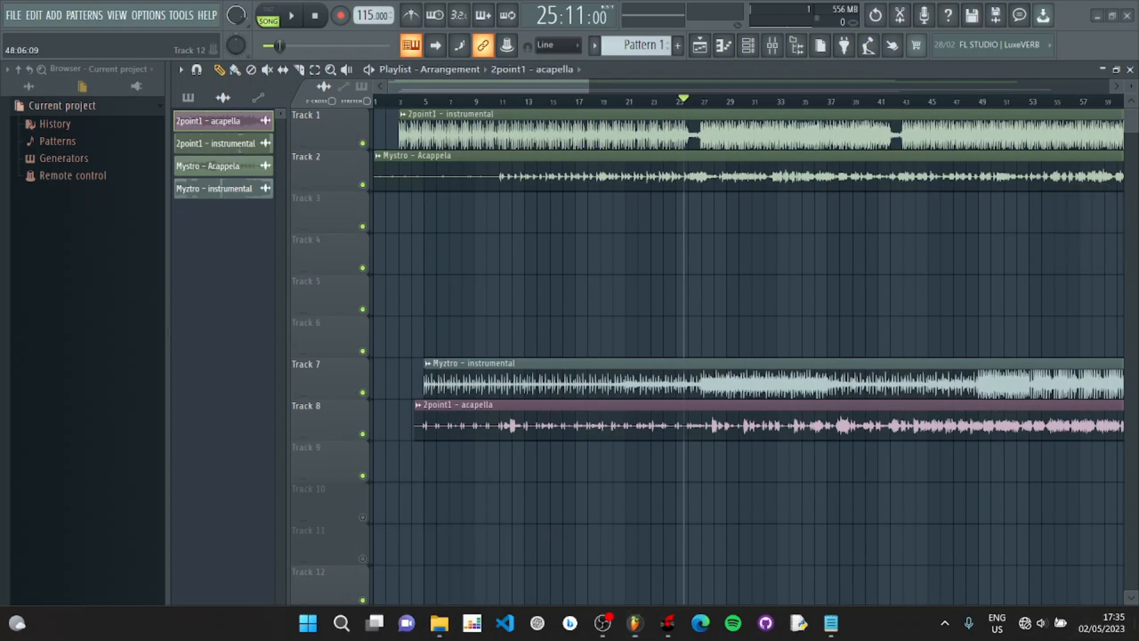
pyautogui.click(635, 622)
pyautogui.click(560, 118)
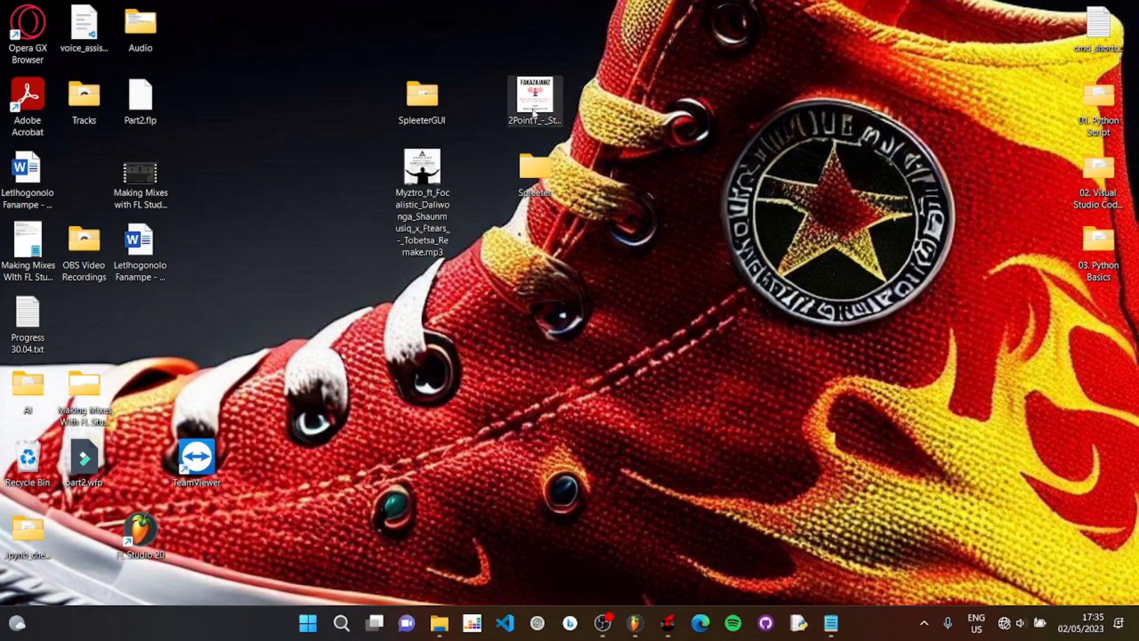
pyautogui.keyDown('ctrl'); pyautogui.click(417, 186); pyautogui.keyUp('ctrl')
pyautogui.moveTo(410, 181); pyautogui.dragTo(525, 243)
pyautogui.hotkey('alt', 'Tab')
pyautogui.hotkey('alt', 'Tab')
pyautogui.hotkey('alt', 'Tab')
pyautogui.hotkey('alt', 'Tab')
pyautogui.hotkey('alt', 'Tab')
pyautogui.hotkey('alt', 'Tab')
pyautogui.hotkey('alt', 'Tab')
pyautogui.hotkey('alt', 'Tab')
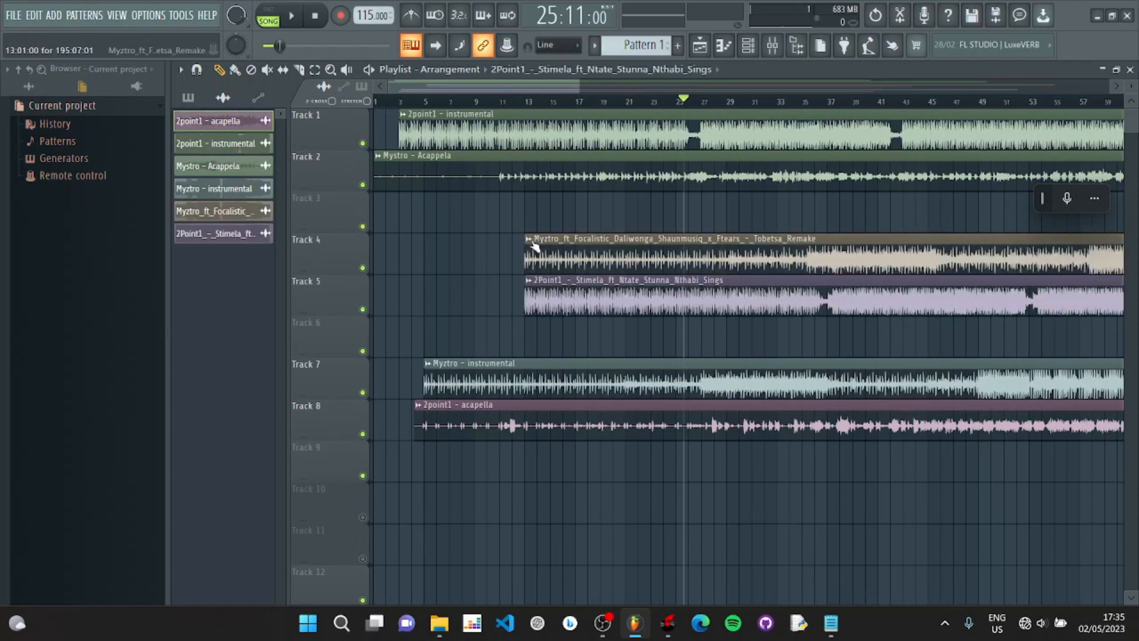
# Step: Fit the Myztro Tobetsa Remake clip on track 4 to the project tempo by entering its BPM
pyautogui.click(528, 240)
pyautogui.click(665, 330)
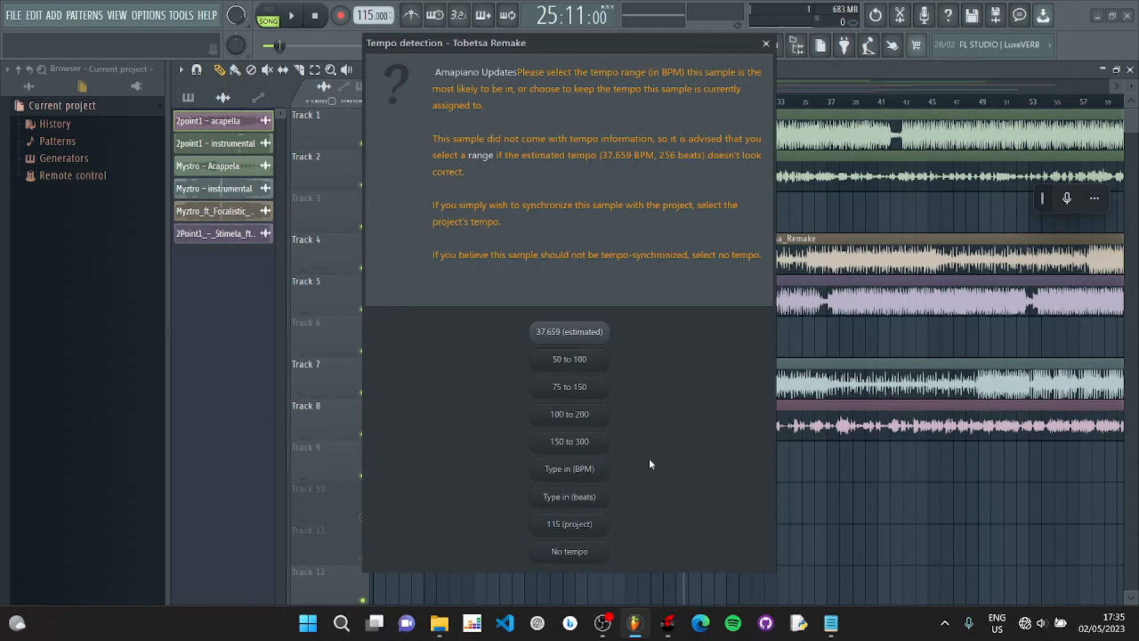
pyautogui.click(577, 466)
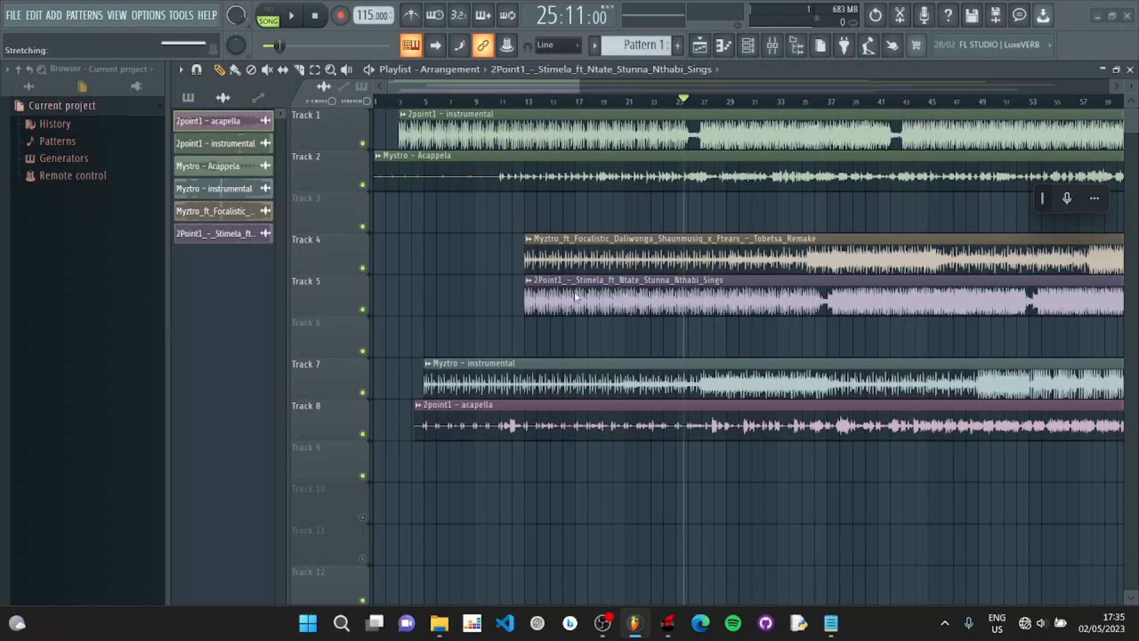
# Step: Fit the 2Point1 Stimela clip on track 5 to the project tempo by entering its BPM
pyautogui.click(529, 286)
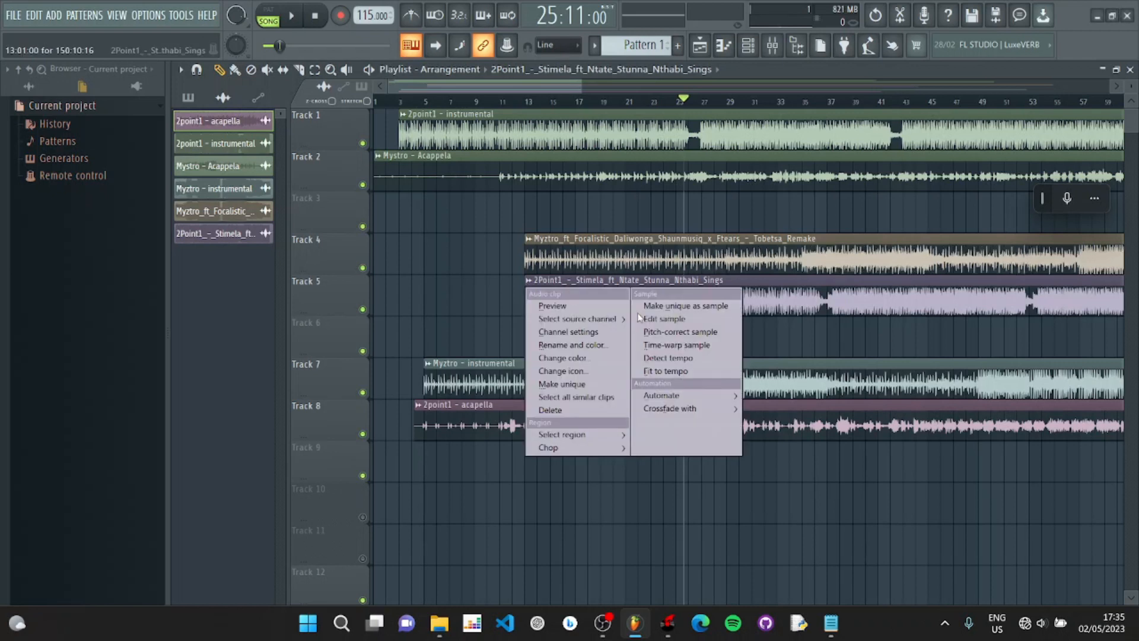
pyautogui.click(661, 370)
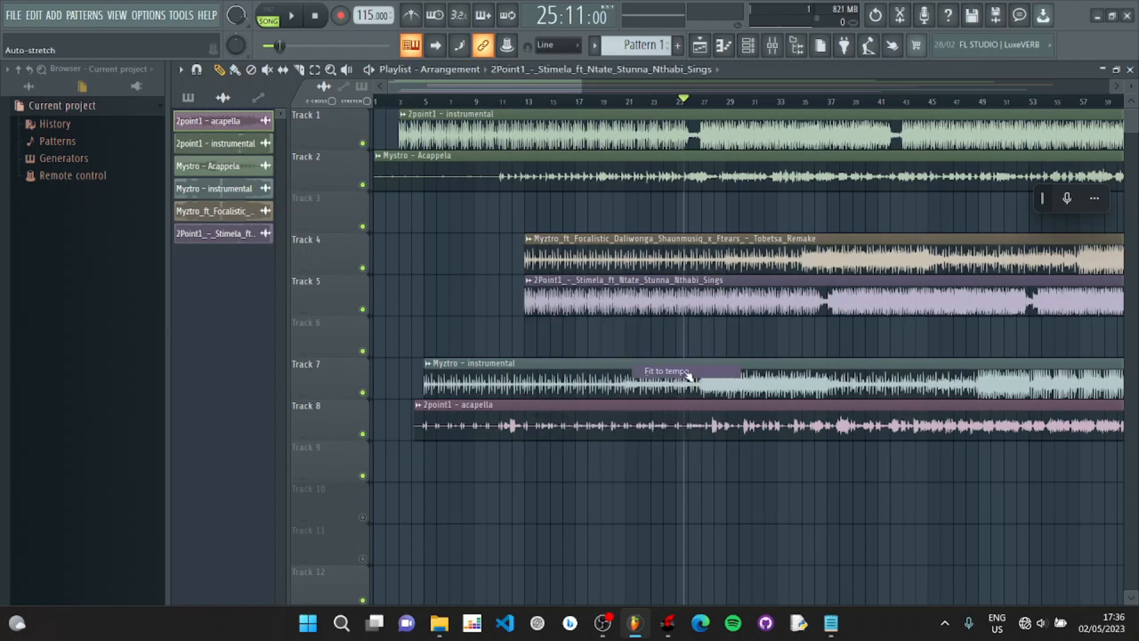
pyautogui.click(586, 470)
pyautogui.press('BackSpace')
pyautogui.write('115')
pyautogui.press('Return')
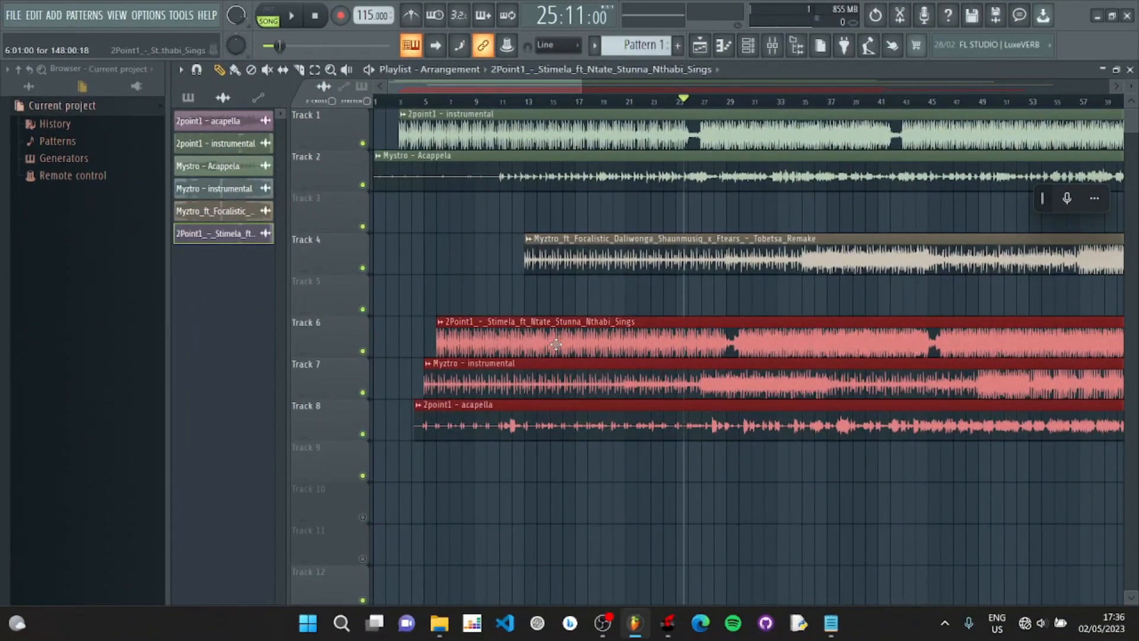
# Step: Move the Stimela song, Myztro instrumental and 2point1 acapella to tracks 11 to 13, and the Tobetsa Remake to track 3 at bar 3
pyautogui.moveTo(556, 345); pyautogui.dragTo(530, 552)
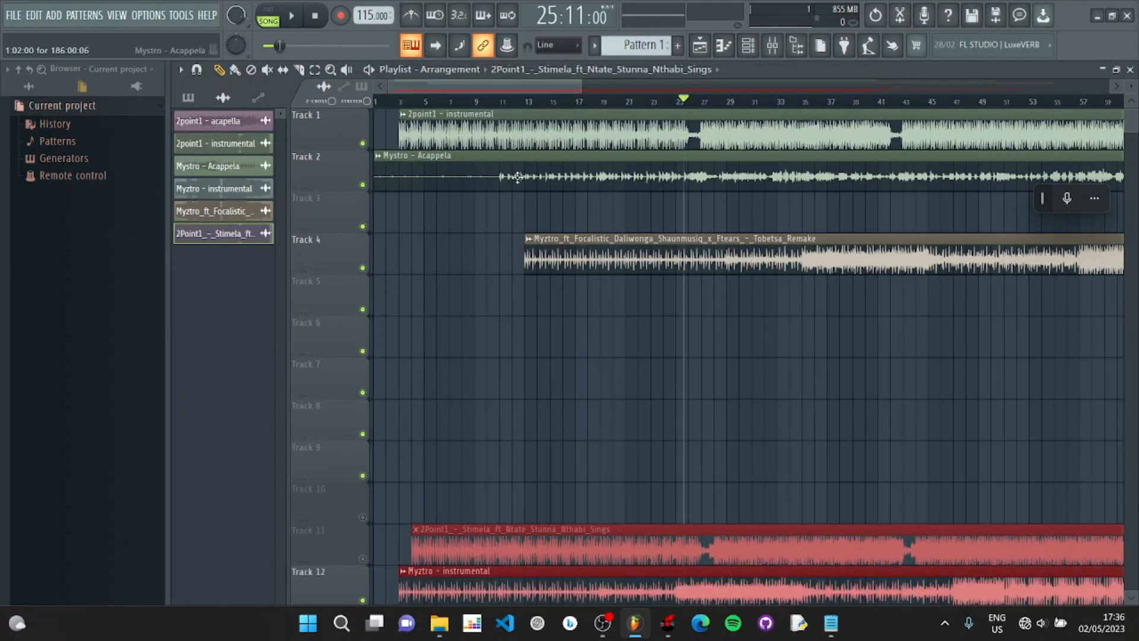
pyautogui.moveTo(594, 264); pyautogui.dragTo(469, 210)
pyautogui.moveTo(591, 85); pyautogui.dragTo(513, 84)
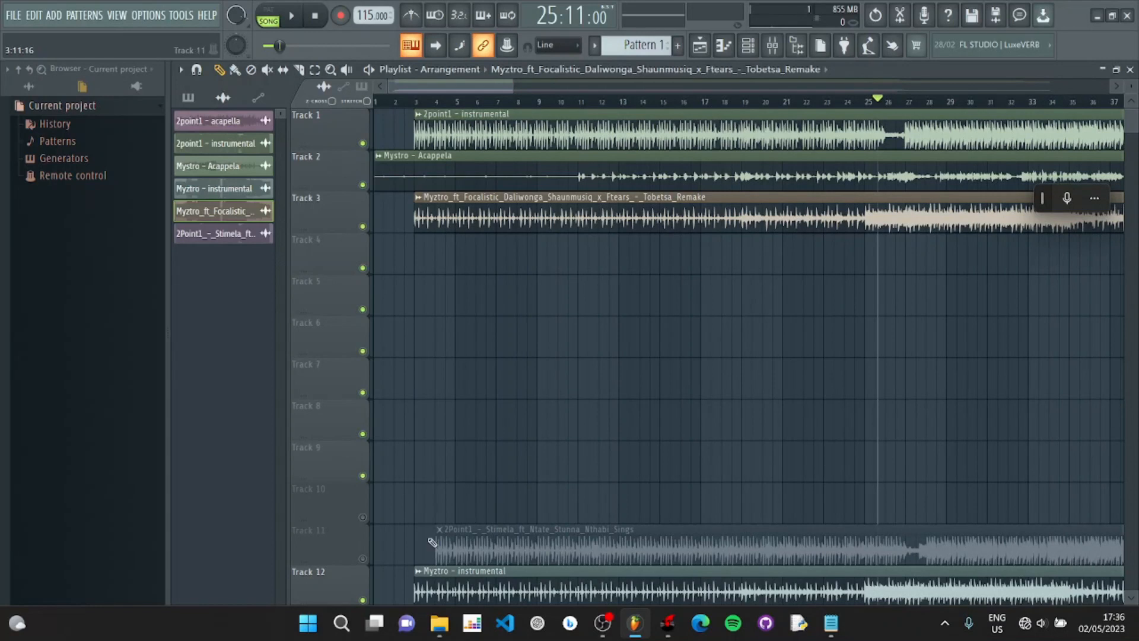
# Step: Mute the Myztro instrumental, 2point1 acapella, 2point1 instrumental and Mystro Acappela tracks (12, 13, 1 and 2)
pyautogui.click(362, 599)
pyautogui.scroll(-5, 364, 598)
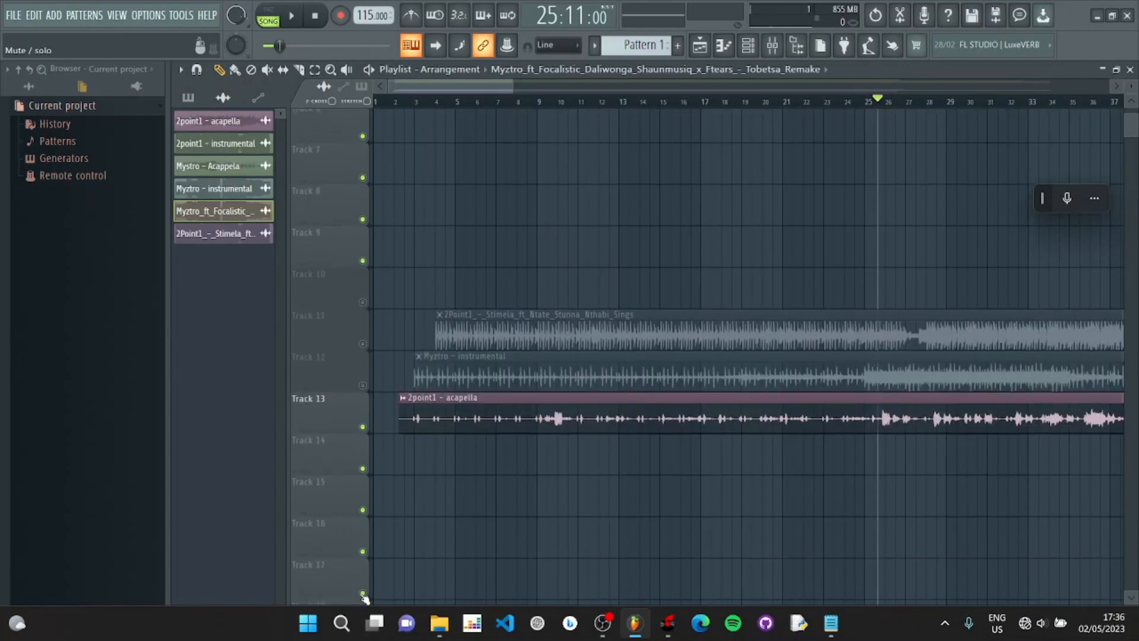
pyautogui.click(362, 448)
pyautogui.scroll(5, 516, 285)
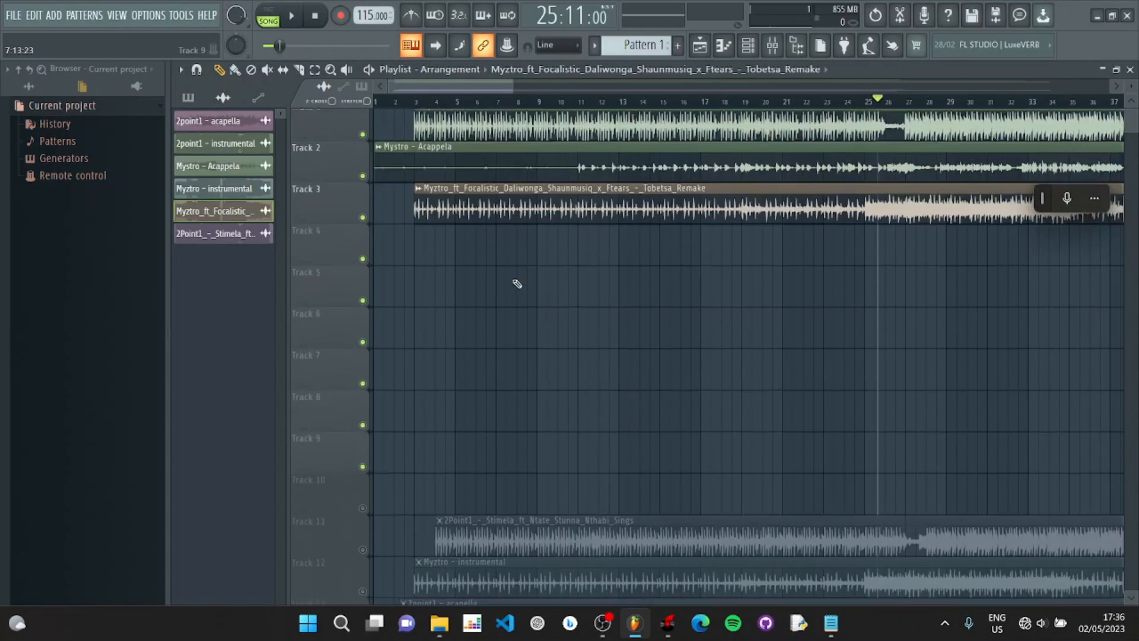
pyautogui.click(362, 144)
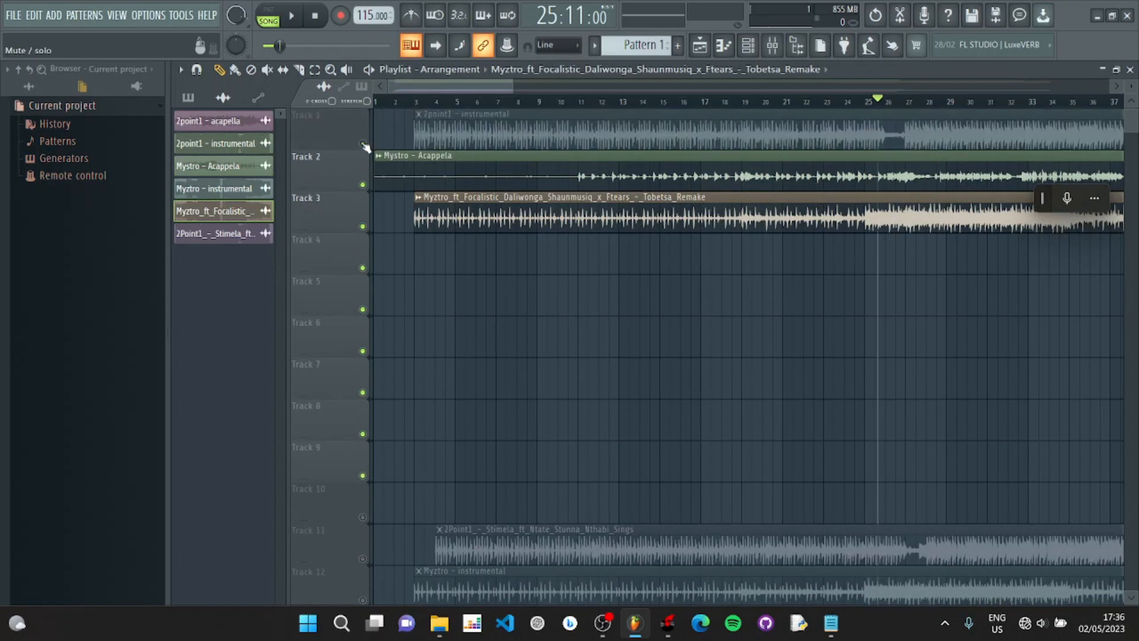
pyautogui.click(363, 185)
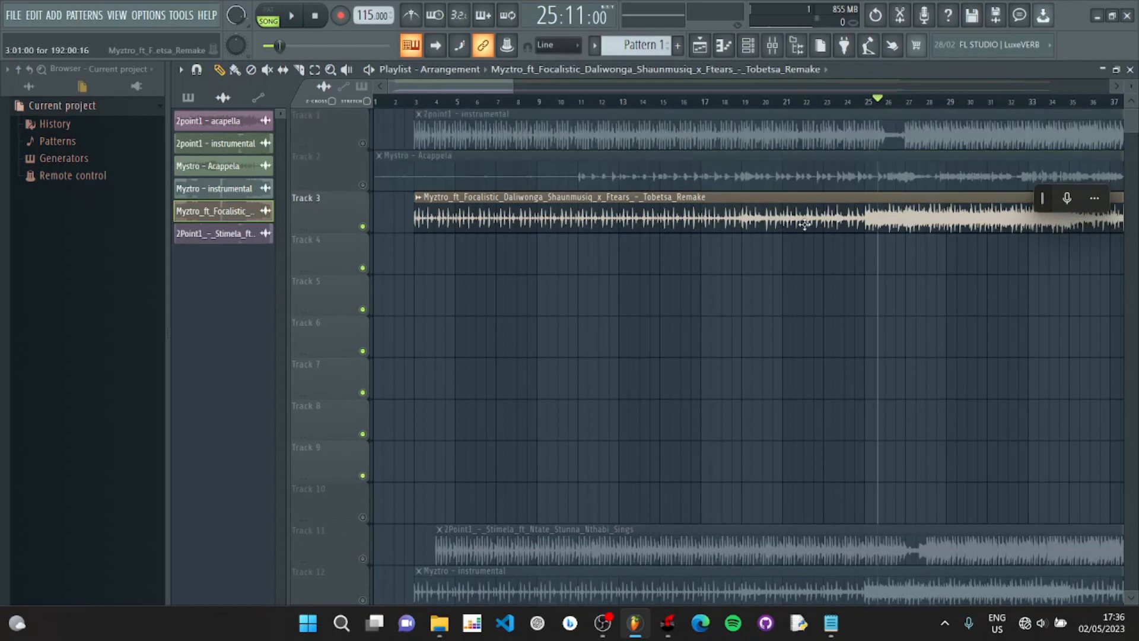
# Step: Nudge the Tobetsa Remake clip on track 3 slightly earlier and trim its start to exactly bar 3
pyautogui.keyDown('ctrl'); pyautogui.scroll(10, 417, 218); pyautogui.keyUp('ctrl')
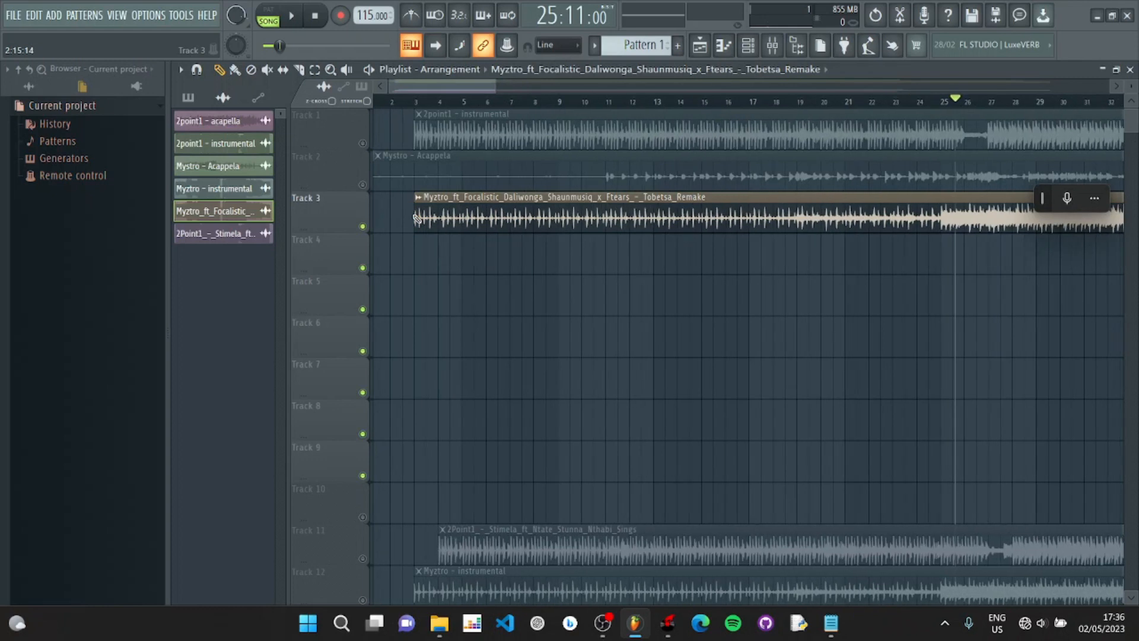
pyautogui.moveTo(494, 213); pyautogui.dragTo(461, 215)
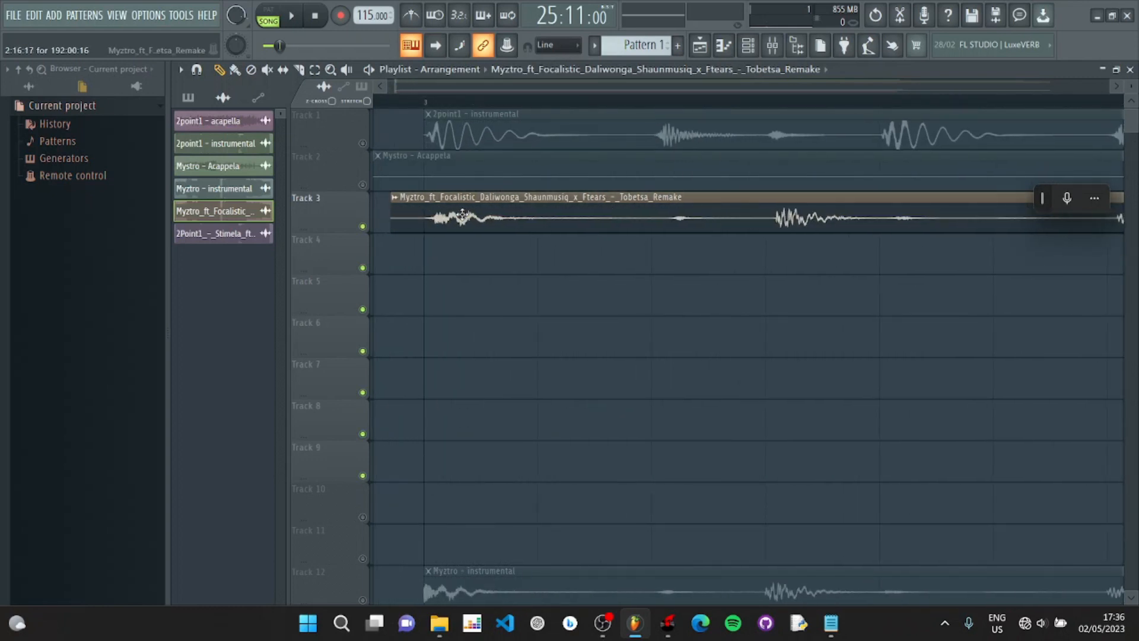
pyautogui.moveTo(392, 214); pyautogui.dragTo(424, 215)
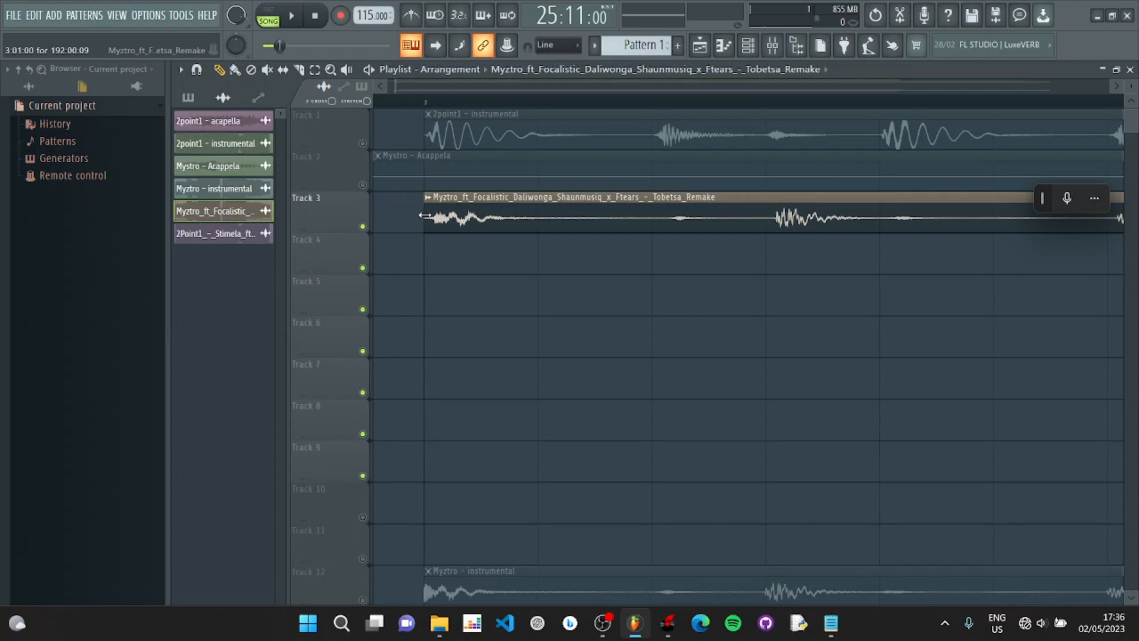
# Step: Move the Mystro Acappela clip on track 2 to about bar 13
pyautogui.keyDown('ctrl'); pyautogui.scroll(-3, 423, 216); pyautogui.keyUp('ctrl')
pyautogui.keyDown('ctrl'); pyautogui.scroll(-5, 424, 216); pyautogui.keyUp('ctrl')
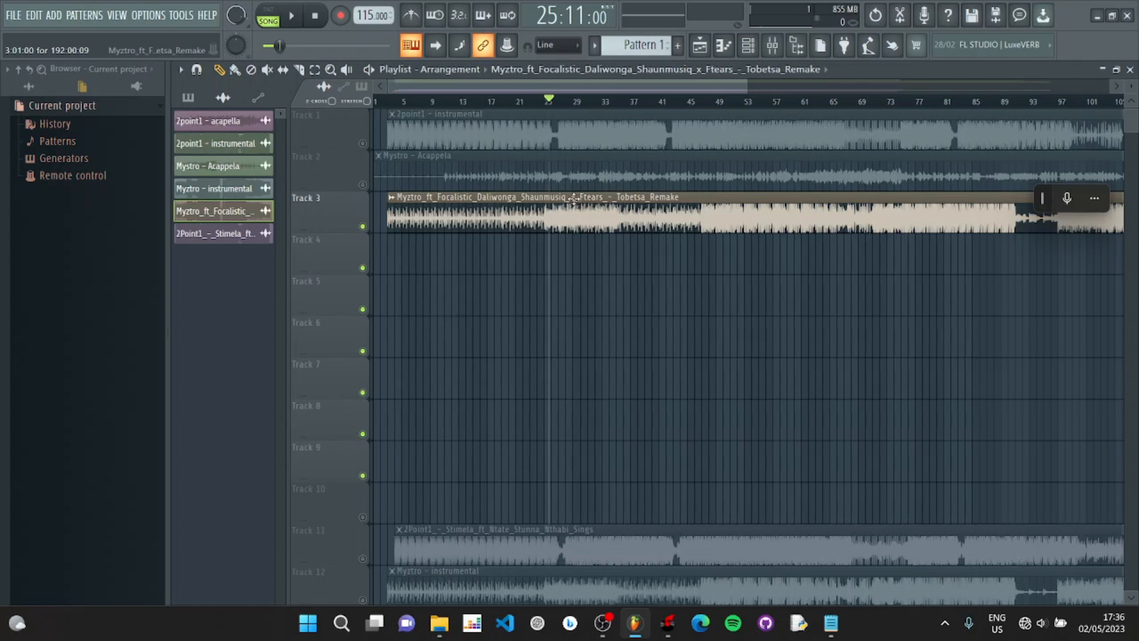
pyautogui.moveTo(506, 173); pyautogui.dragTo(592, 176)
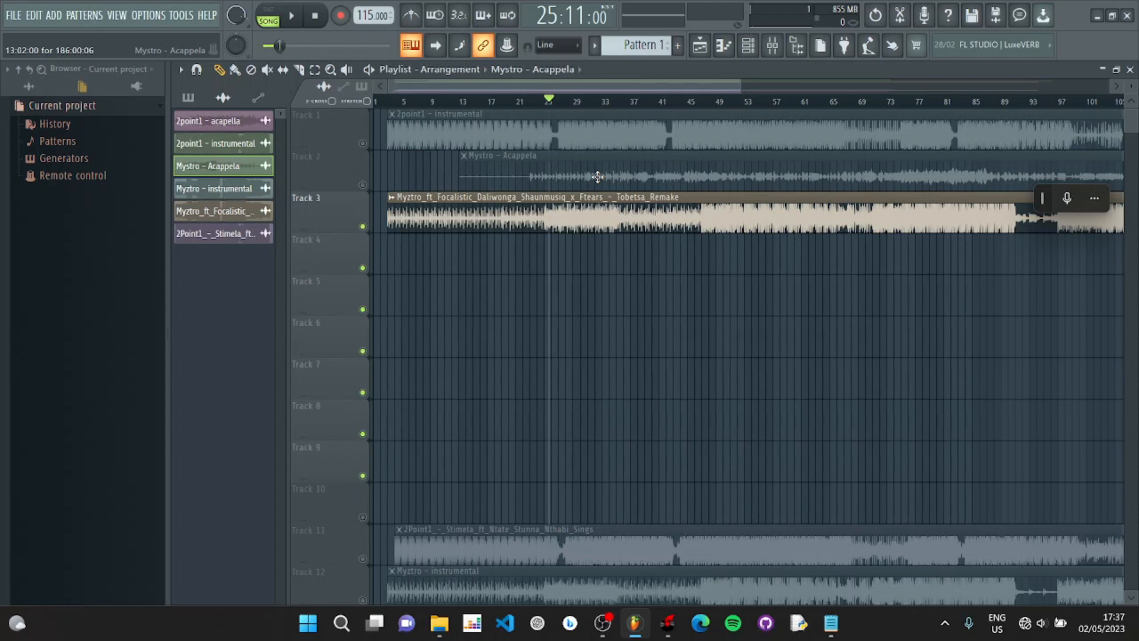
# Step: Play the Tobetsa Remake and replay the section around bar 33 to locate a cut point
pyautogui.press('space')
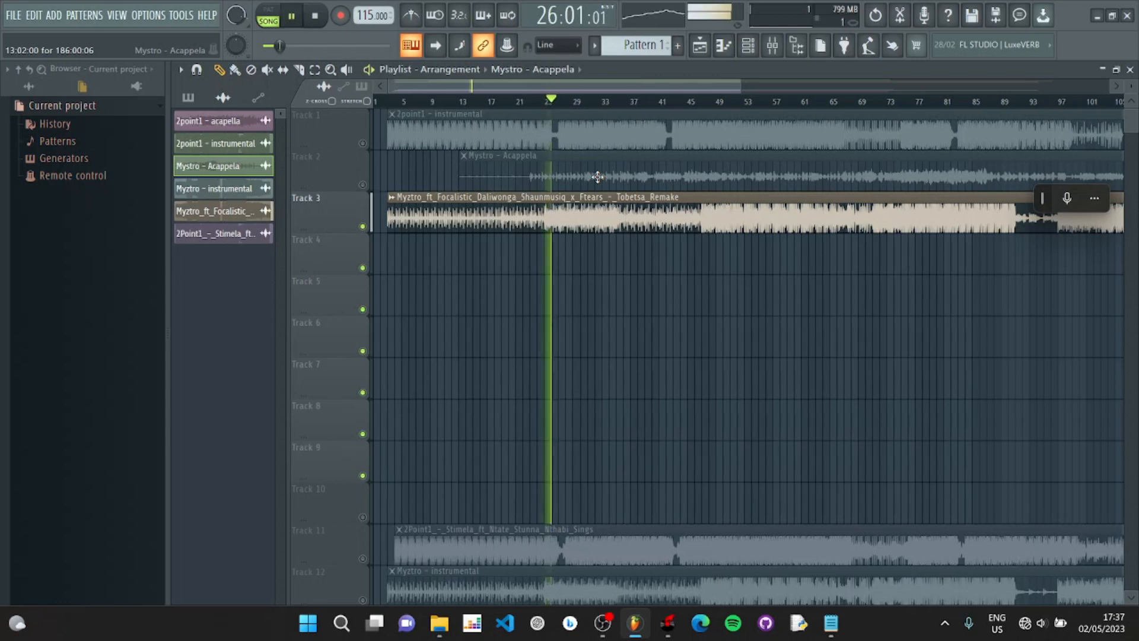
pyautogui.click(583, 101)
pyautogui.click(603, 101)
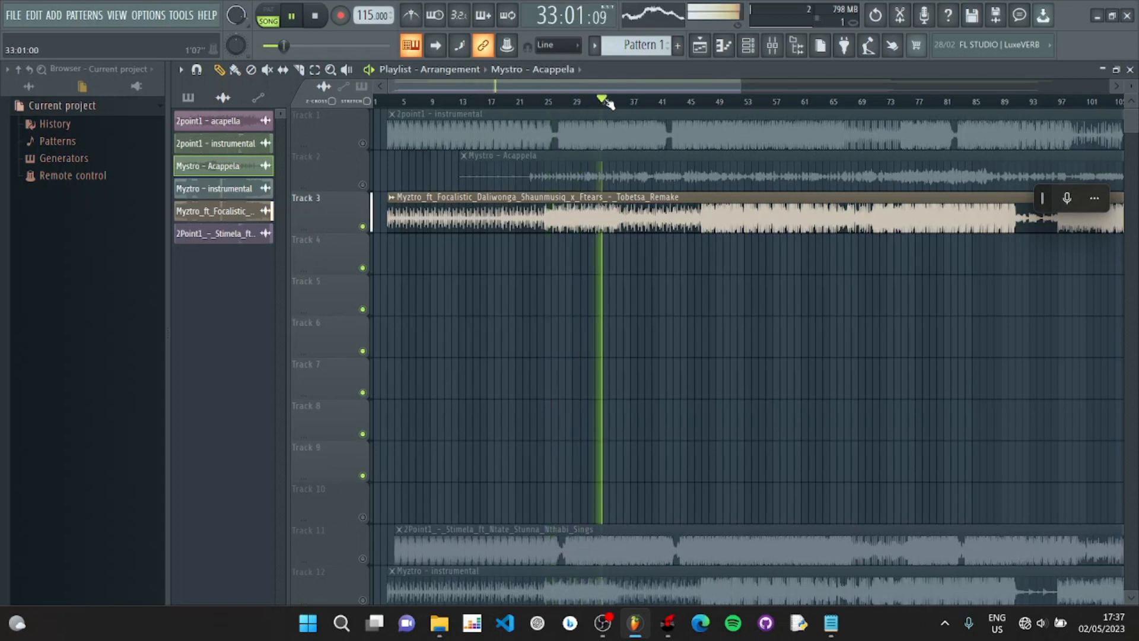
pyautogui.click(619, 102)
pyautogui.click(609, 101)
pyautogui.click(603, 101)
pyautogui.press('space')
# Step: Play the Tobetsa Remake from bar 33 and slice its clip at bar 34
pyautogui.scroll(6, 607, 104)
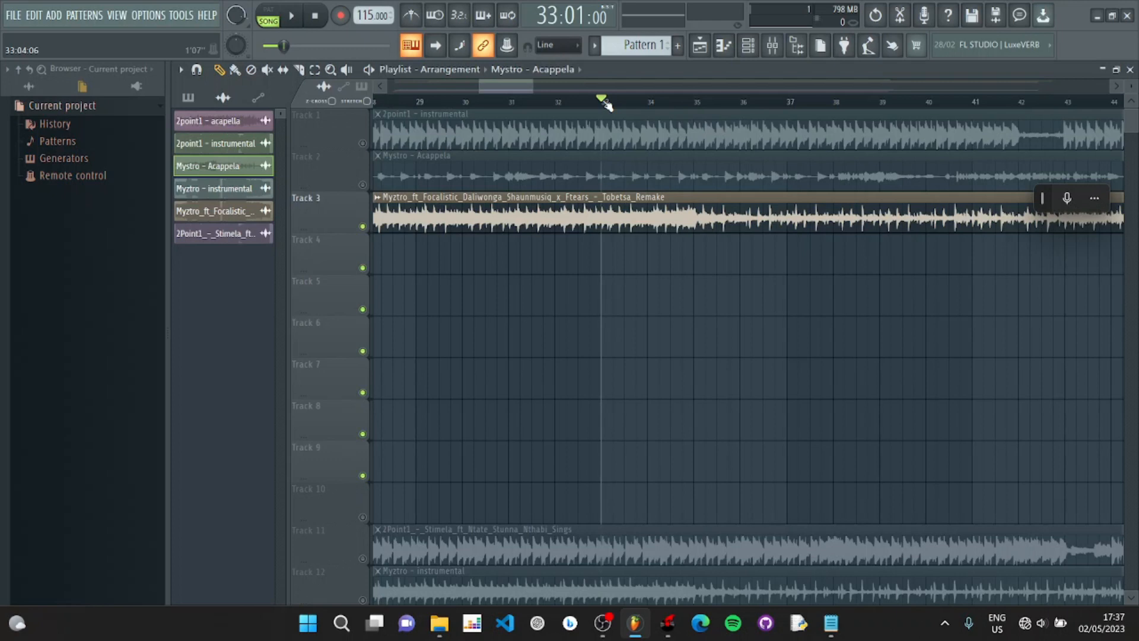
pyautogui.press('space')
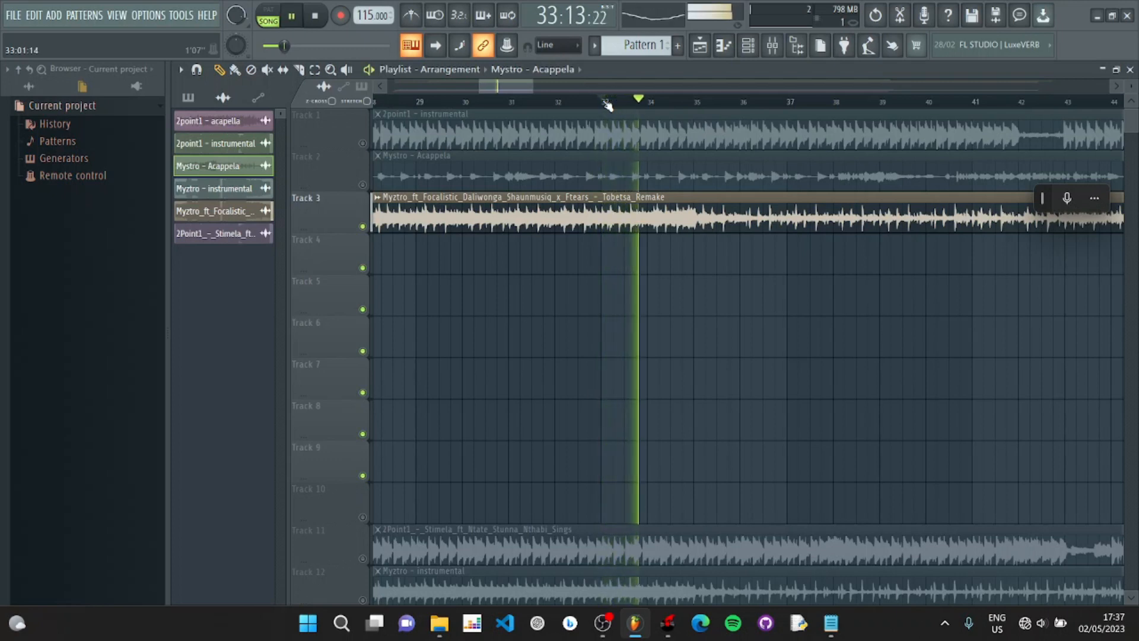
pyautogui.press('space')
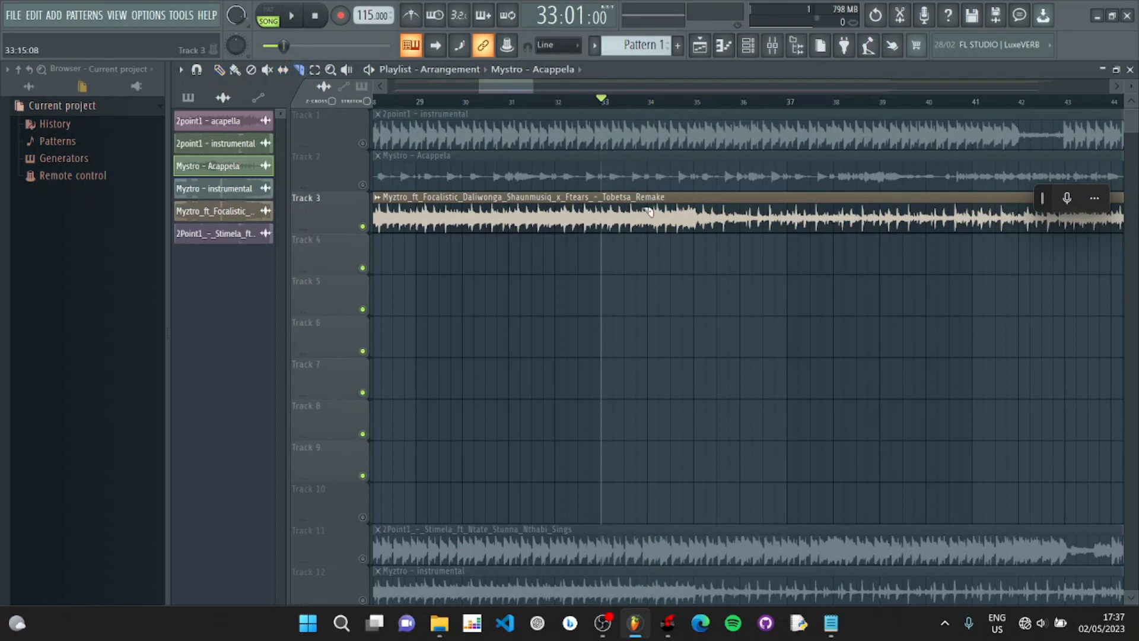
pyautogui.moveTo(652, 196); pyautogui.dragTo(651, 248)
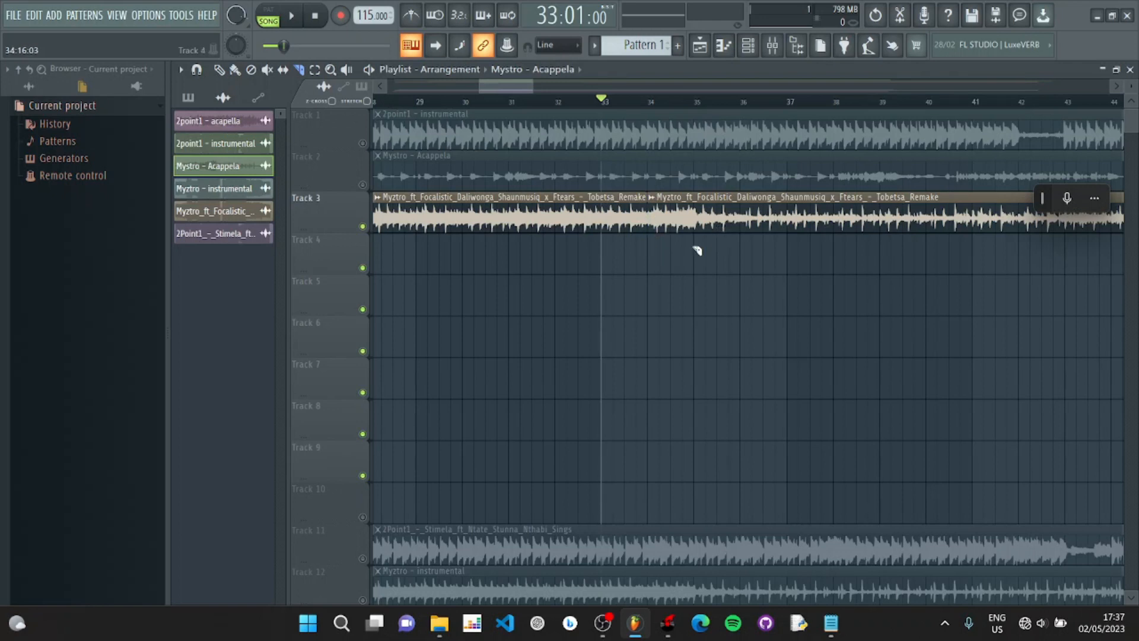
# Step: Unmute Mystro Acappela on track 2 and mute the Tobetsa Remake on track 3
pyautogui.moveTo(479, 86); pyautogui.dragTo(356, 89)
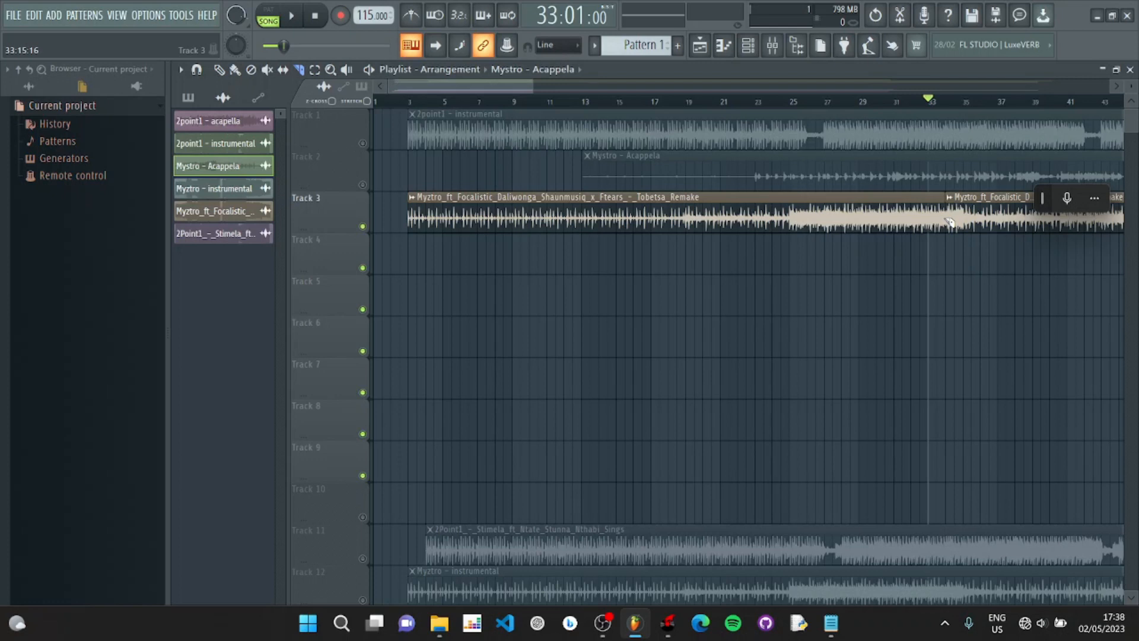
pyautogui.click(363, 184)
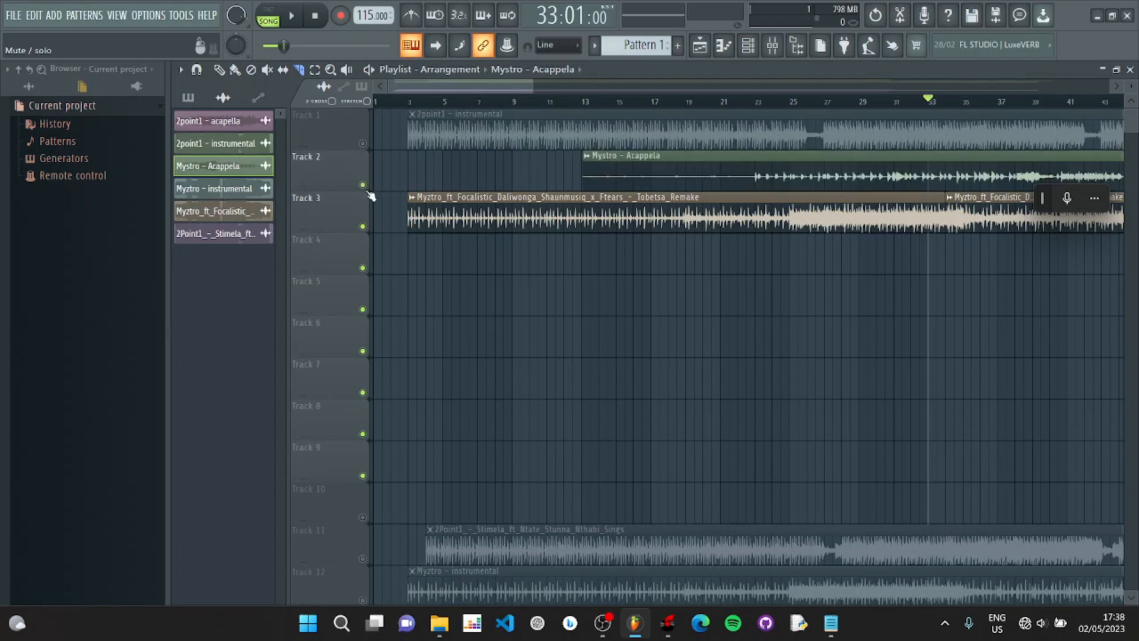
pyautogui.click(362, 226)
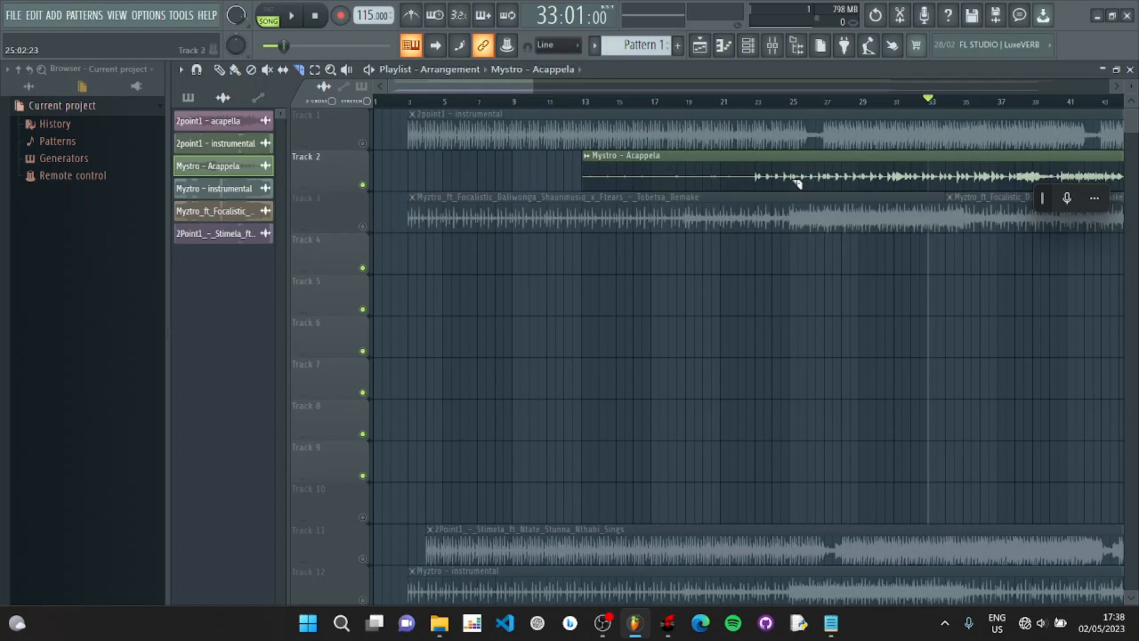
# Step: Play Mystro Acappela from bar 33 and from bar 38 to find where the wanted vocal begins
pyautogui.moveTo(490, 89); pyautogui.dragTo(526, 90)
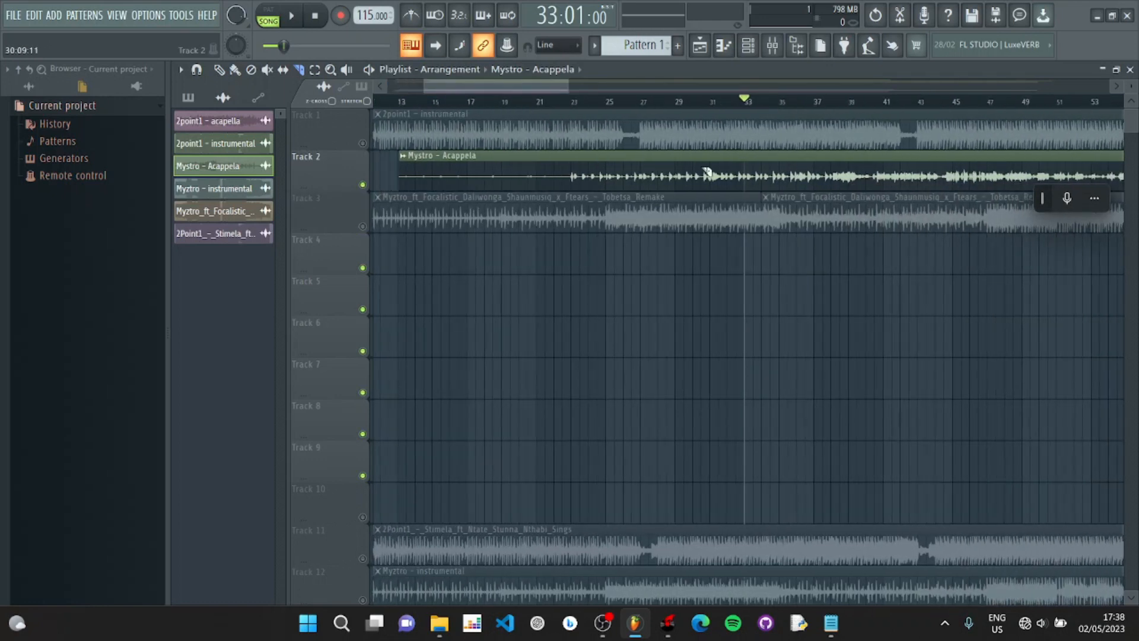
pyautogui.press('space')
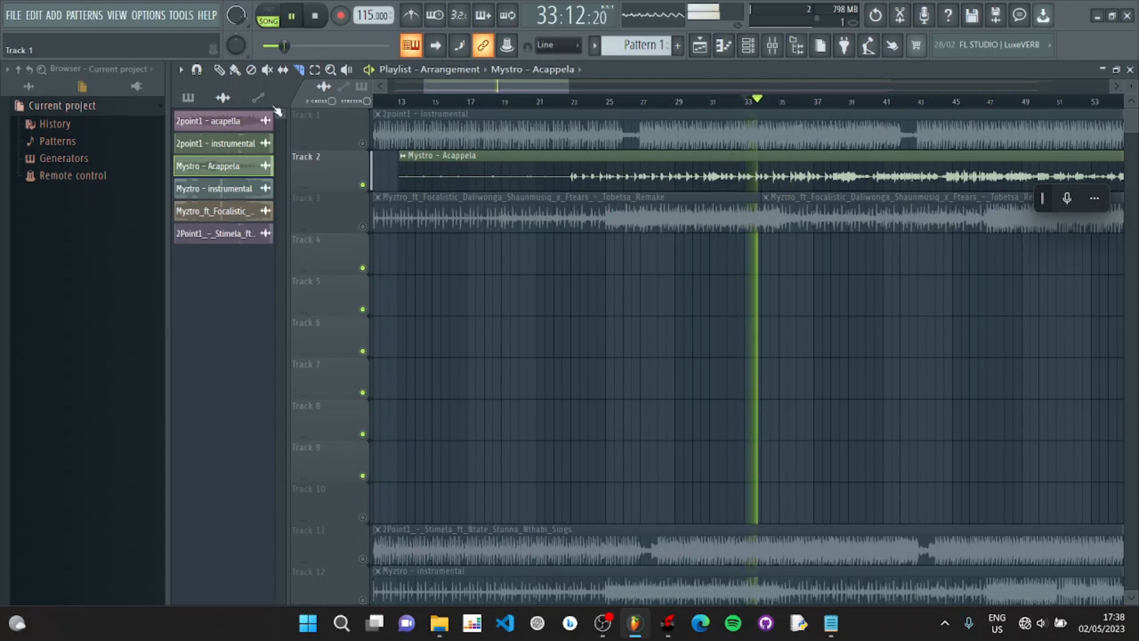
pyautogui.click(847, 106)
pyautogui.press('space')
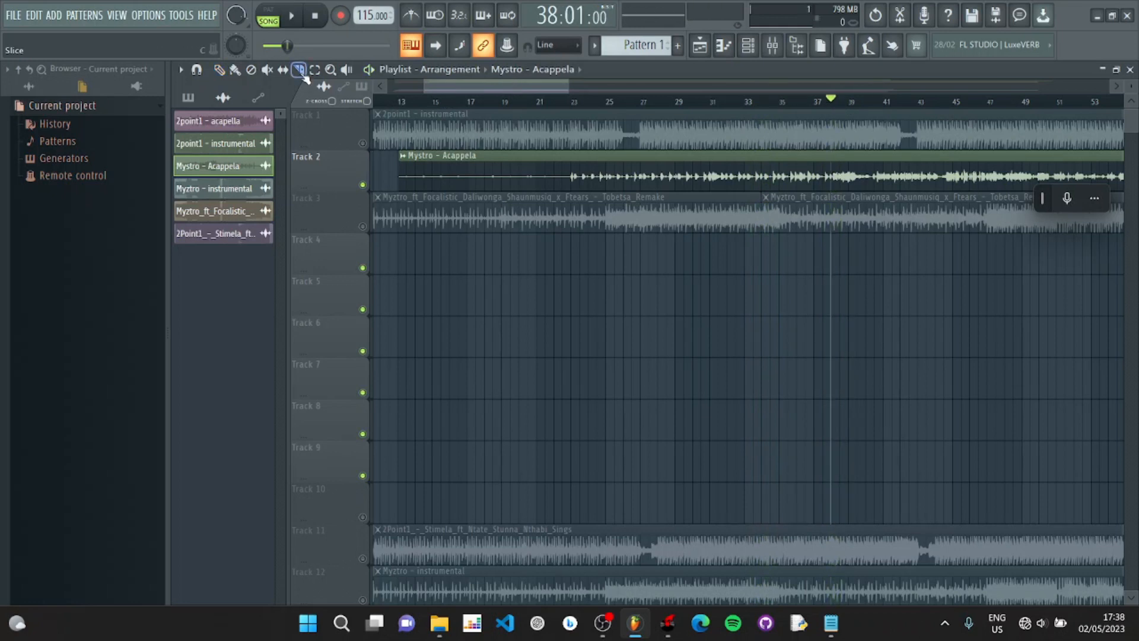
# Step: Slice Mystro Acappela just before bar 38, delete the earlier part, and move the remaining vocal to bar 35
pyautogui.moveTo(824, 172); pyautogui.dragTo(824, 203)
pyautogui.click(219, 69)
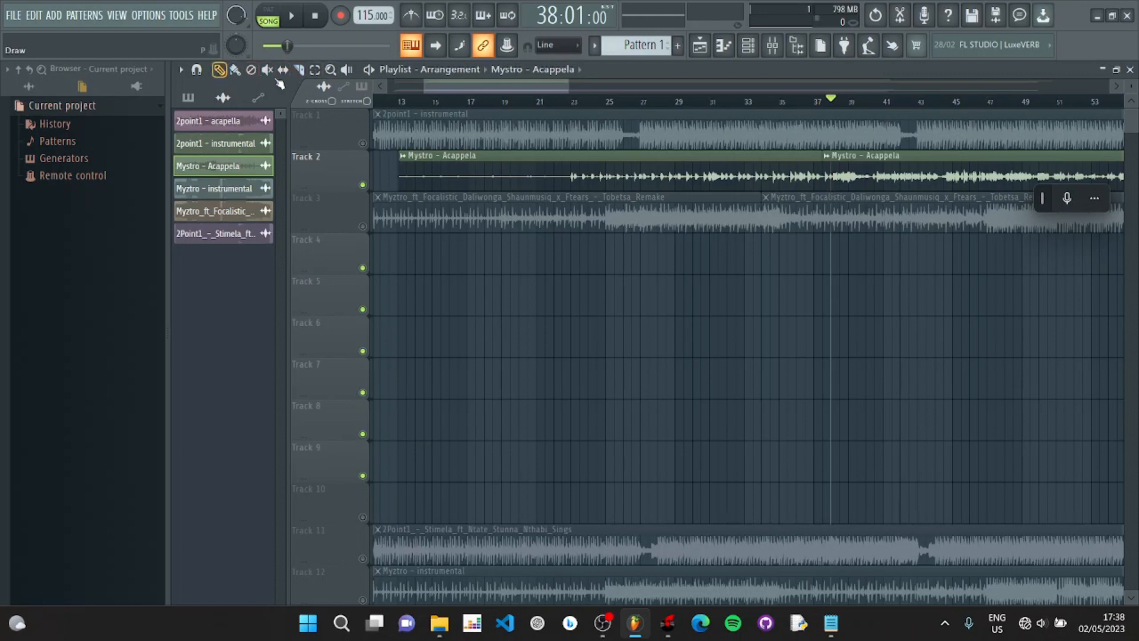
pyautogui.click(718, 178)
pyautogui.press('Delete')
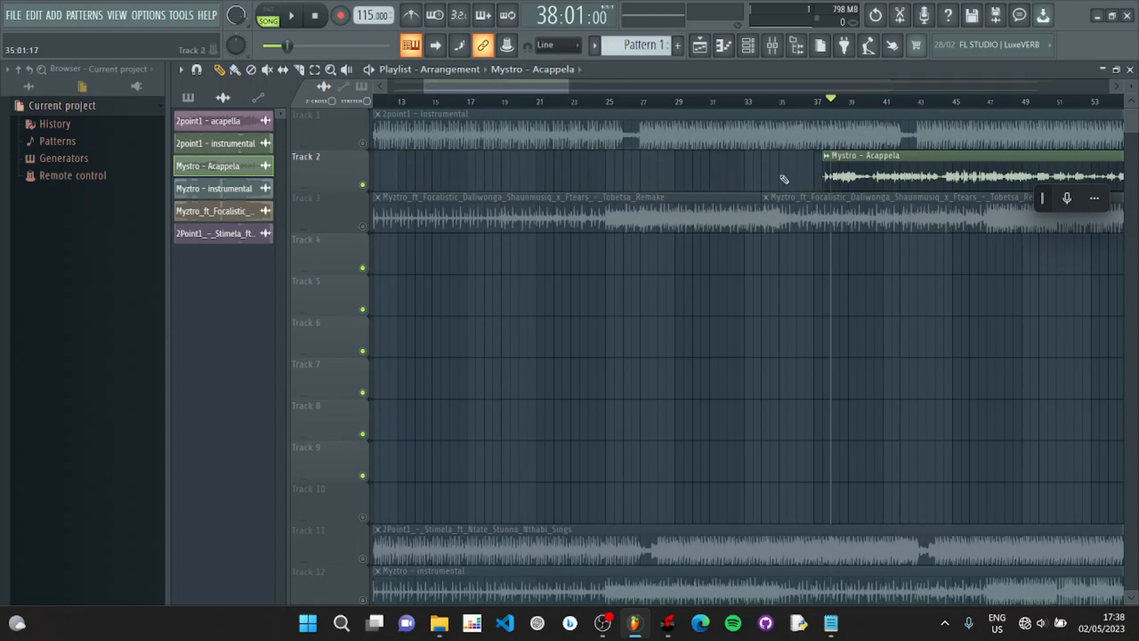
pyautogui.moveTo(874, 179); pyautogui.dragTo(830, 178)
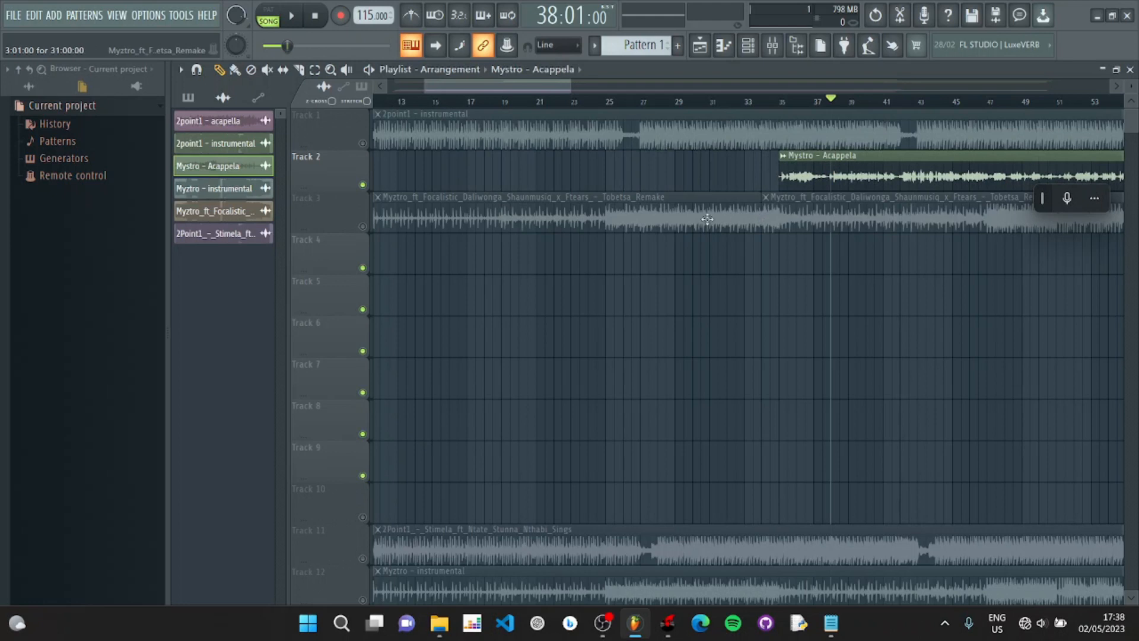
# Step: Unmute track 3 and delete the Tobetsa Remake section before bar 34
pyautogui.click(356, 213)
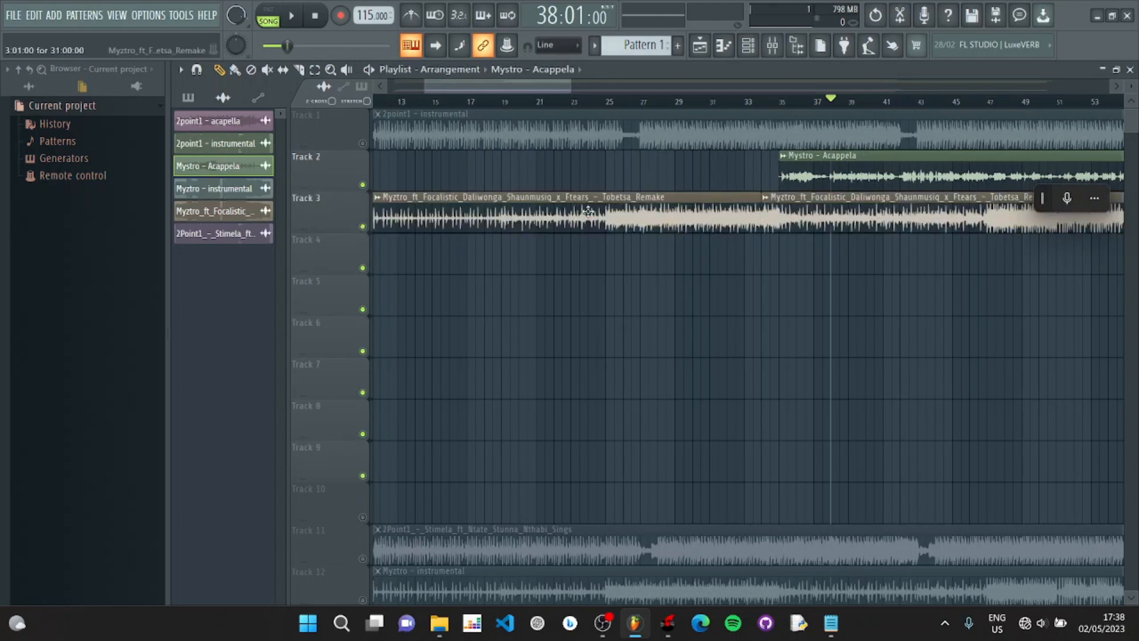
pyautogui.rightClick(661, 214)
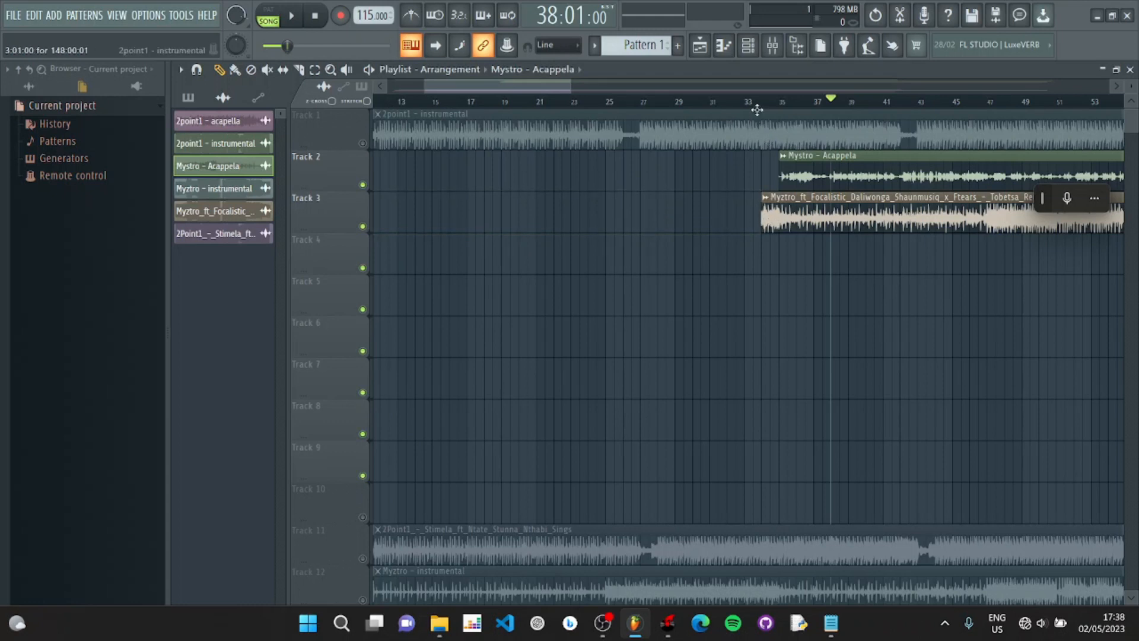
# Step: Play Mystro Acappela together with the Tobetsa Remake from just before bar 34 to check their alignment
pyautogui.scroll(4, 769, 145)
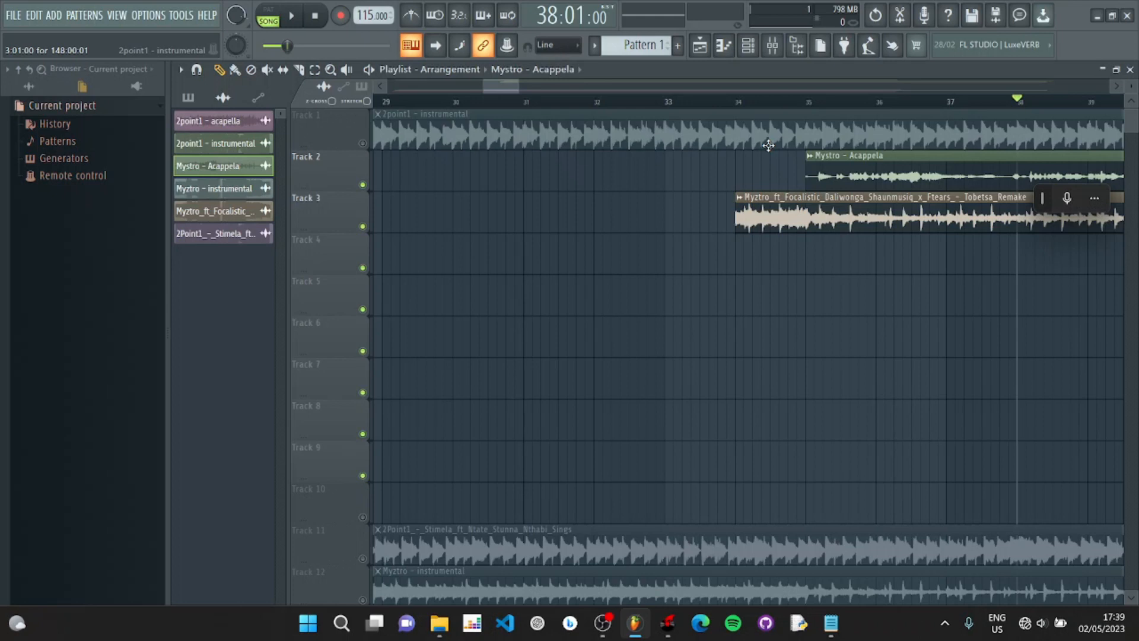
pyautogui.click(716, 105)
pyautogui.press('space')
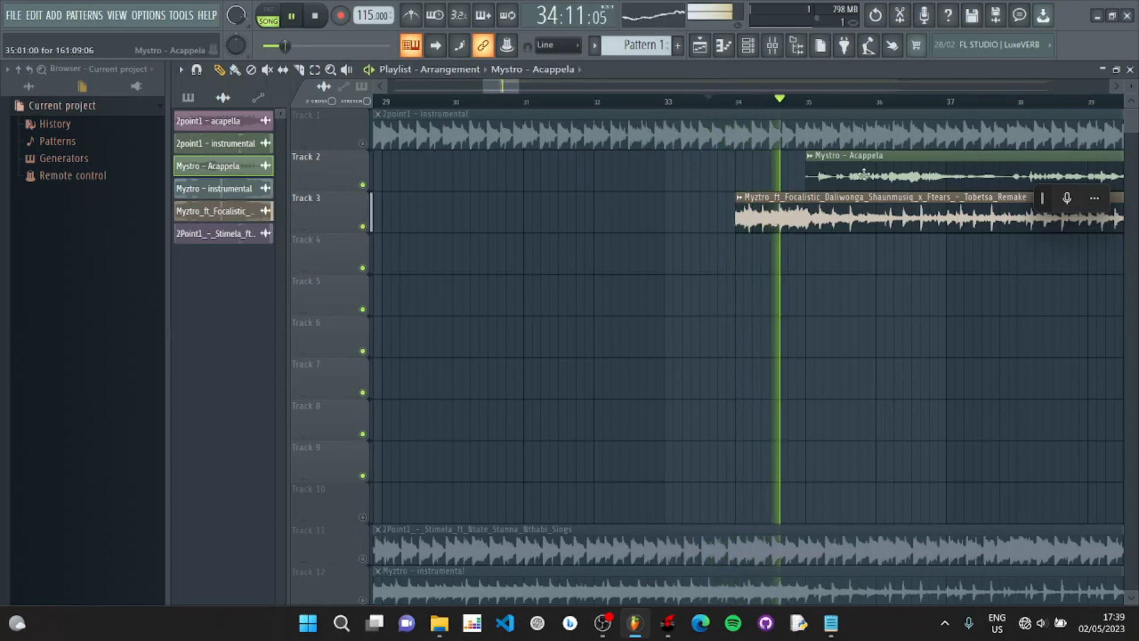
# Step: Move Mystro Acappela earlier against the Tobetsa Remake in trial shifts, ending with its start at 33:10:00, checking by playback
pyautogui.moveTo(830, 187); pyautogui.dragTo(751, 181)
pyautogui.click(722, 105)
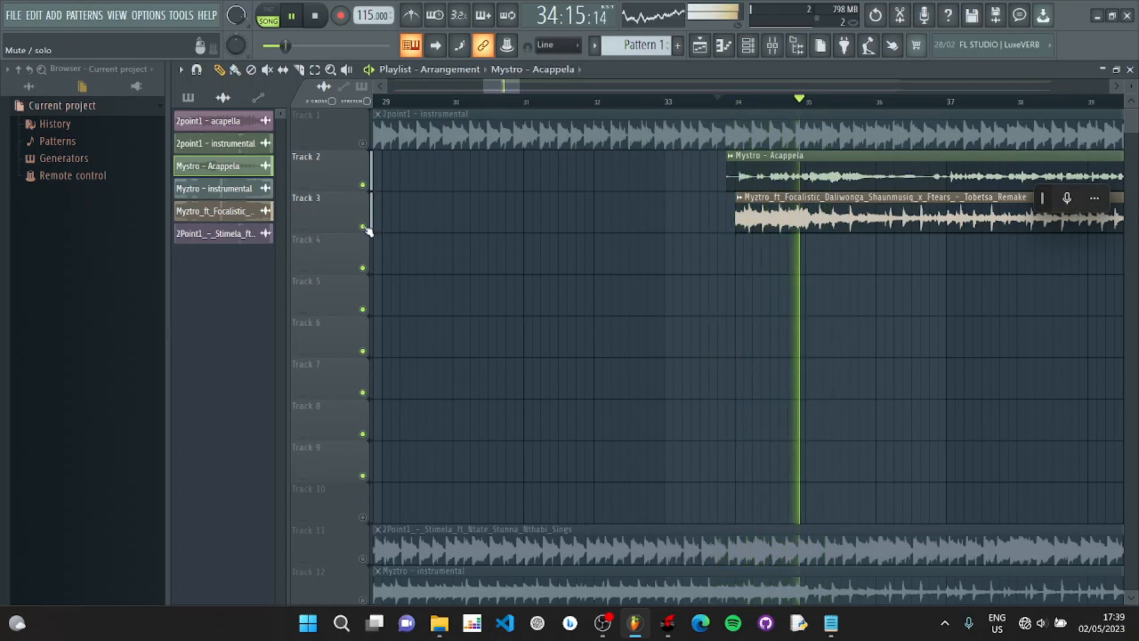
pyautogui.moveTo(791, 171); pyautogui.dragTo(756, 171)
pyautogui.click(774, 167)
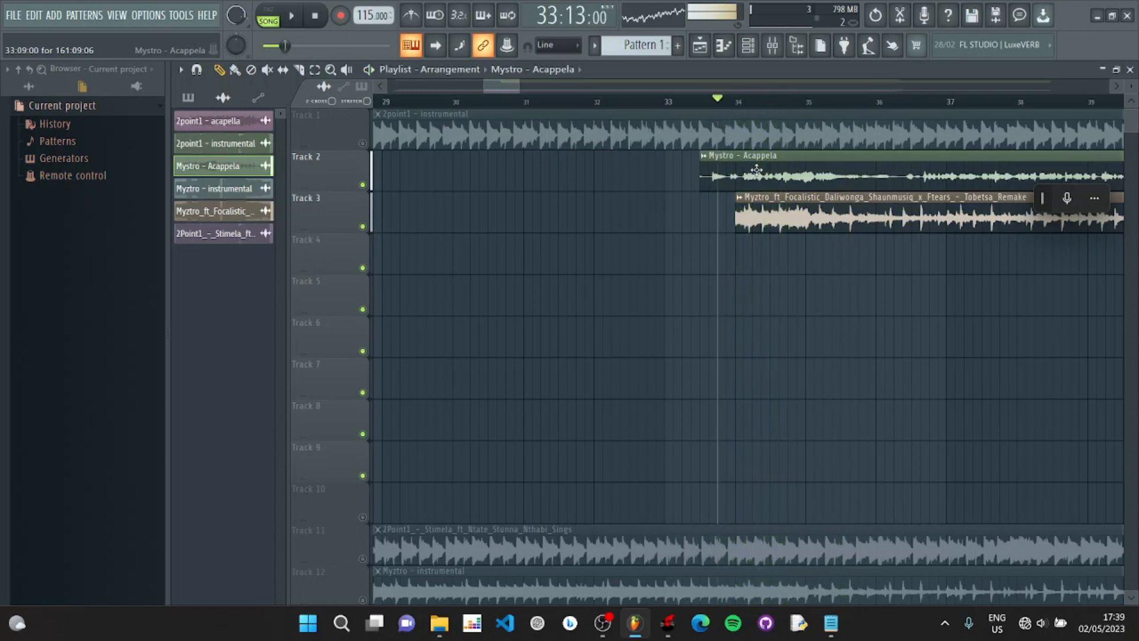
pyautogui.click(756, 171)
pyautogui.scroll(5, 757, 171)
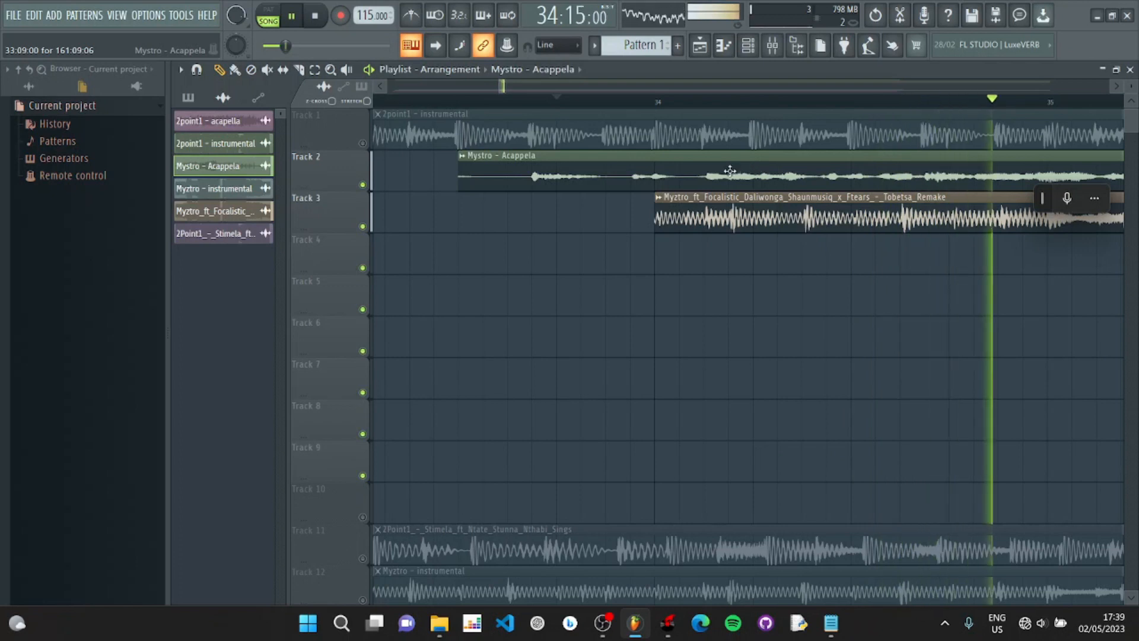
pyautogui.hotkey('ctrl', 'z')
pyautogui.click(748, 172)
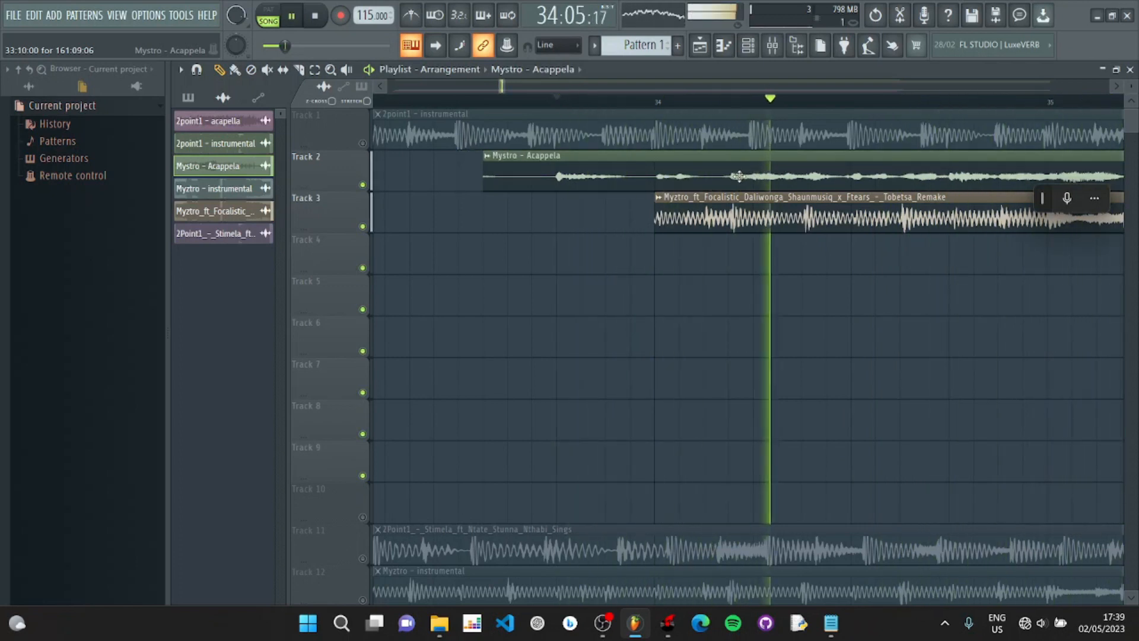
# Step: Nudge Mystro Acappela slightly forward to start at 33:10:21 and play it against the Tobetsa Remake
pyautogui.scroll(1, 738, 177)
pyautogui.scroll(3, 738, 177)
pyautogui.click(812, 176)
pyautogui.moveTo(812, 177); pyautogui.dragTo(869, 182)
pyautogui.press('space')
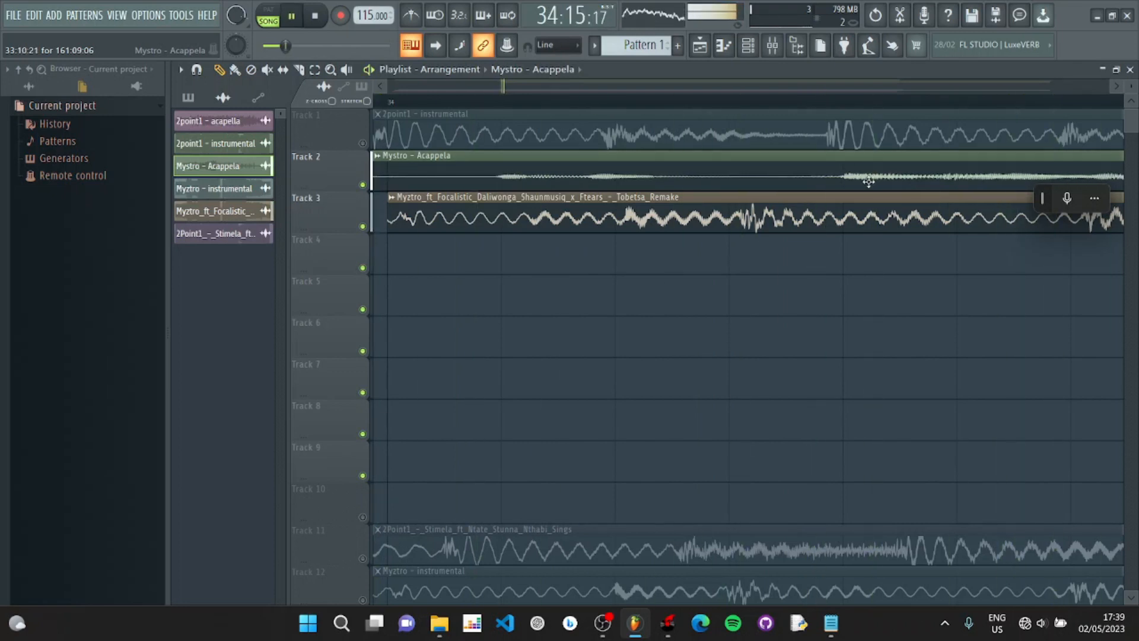
# Step: Extend the start of the Tobetsa Remake back to 33:05:00 and play both clips from just before the vocal
pyautogui.scroll(-6, 869, 182)
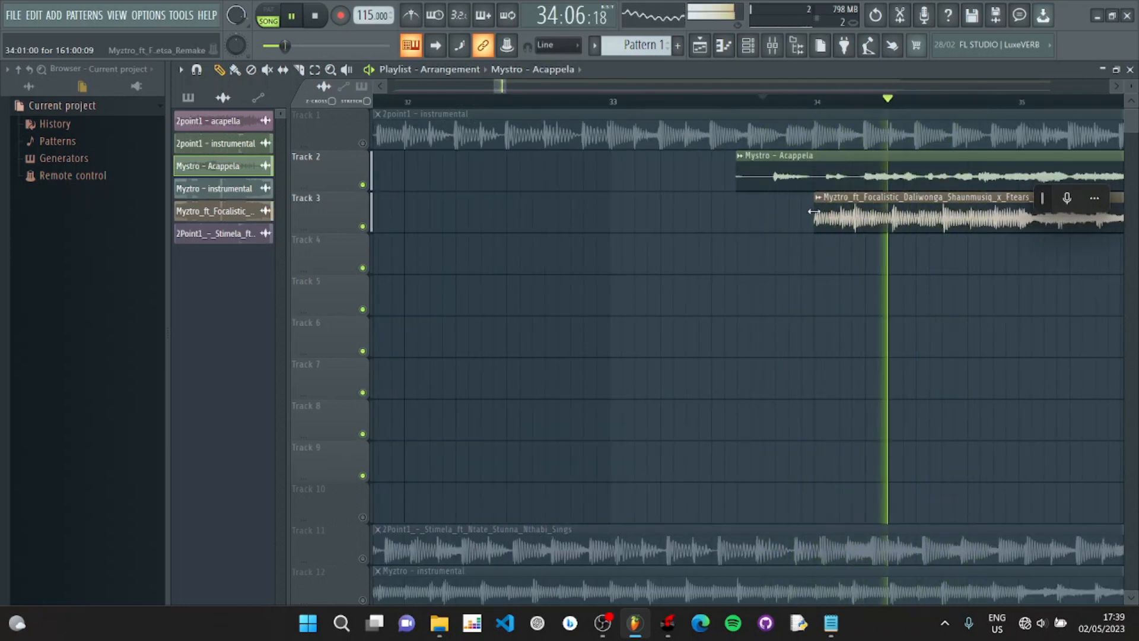
pyautogui.moveTo(815, 225); pyautogui.dragTo(663, 227)
pyautogui.click(722, 101)
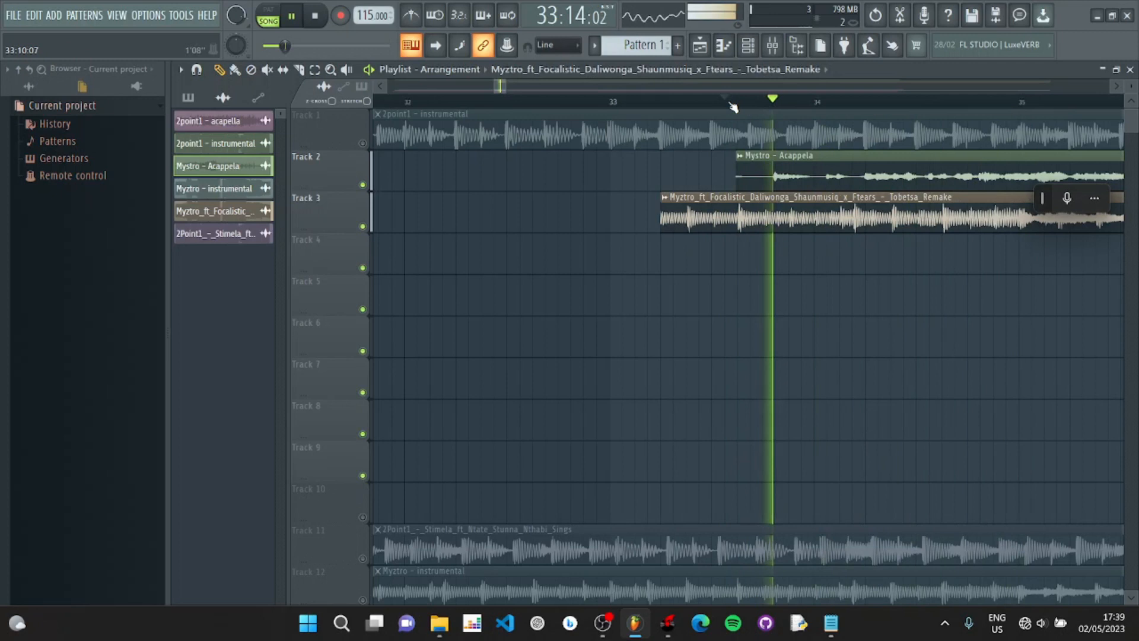
pyautogui.click(726, 102)
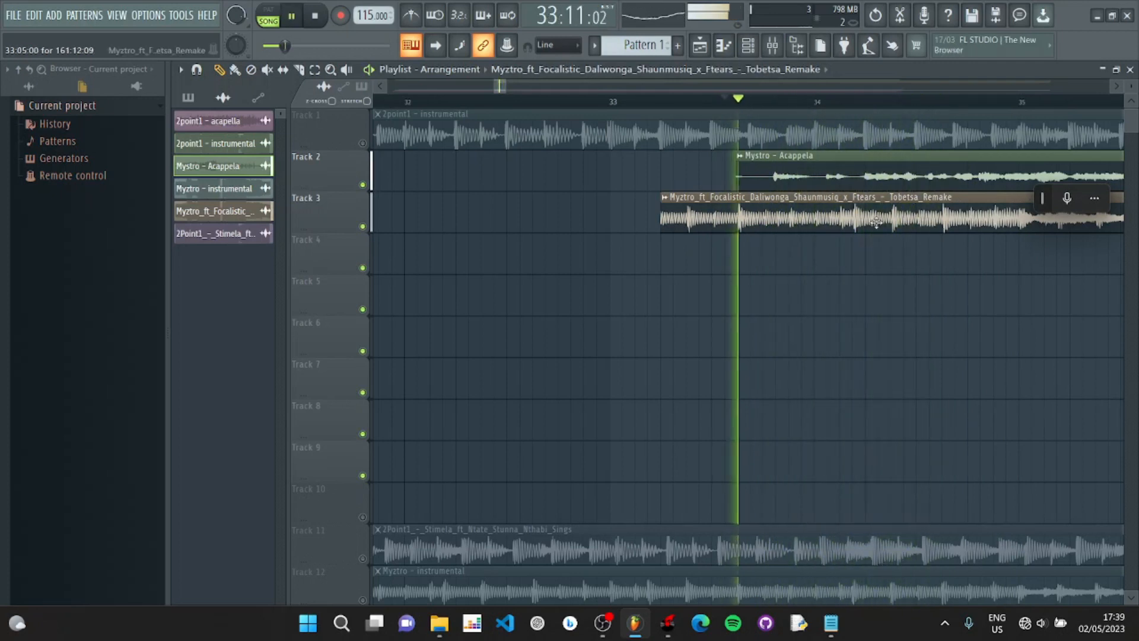
# Step: Shift Mystro Acappela to start at 33:11:21, play it, and move it back to 33:08:21
pyautogui.moveTo(810, 172); pyautogui.dragTo(823, 171)
pyautogui.press('space')
pyautogui.press('space')
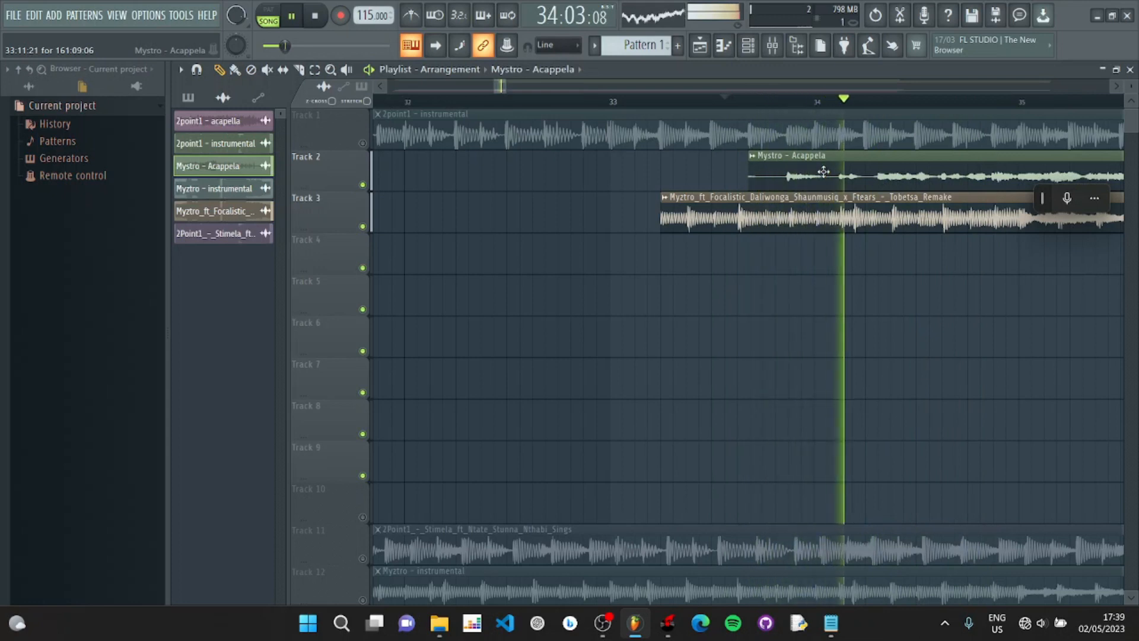
pyautogui.moveTo(824, 172); pyautogui.dragTo(782, 178)
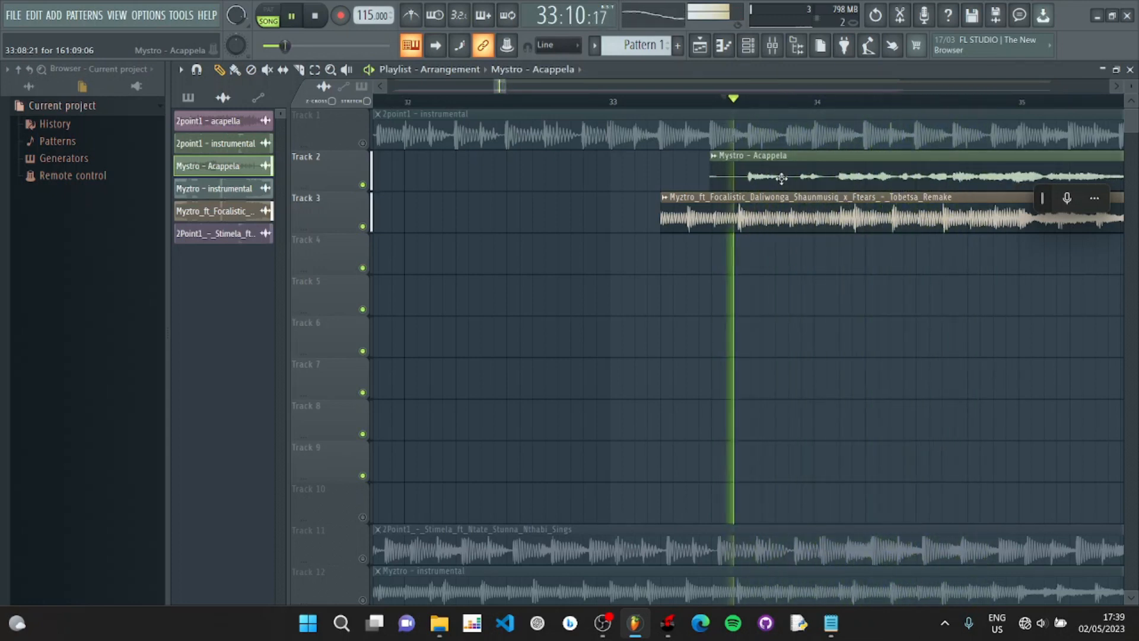
# Step: Fine-align the first vocal peak of Mystro Acappela with the Tobetsa Remake's peak, setting the vocal's start to 33:08:00
pyautogui.scroll(1, 782, 178)
pyautogui.scroll(4, 782, 177)
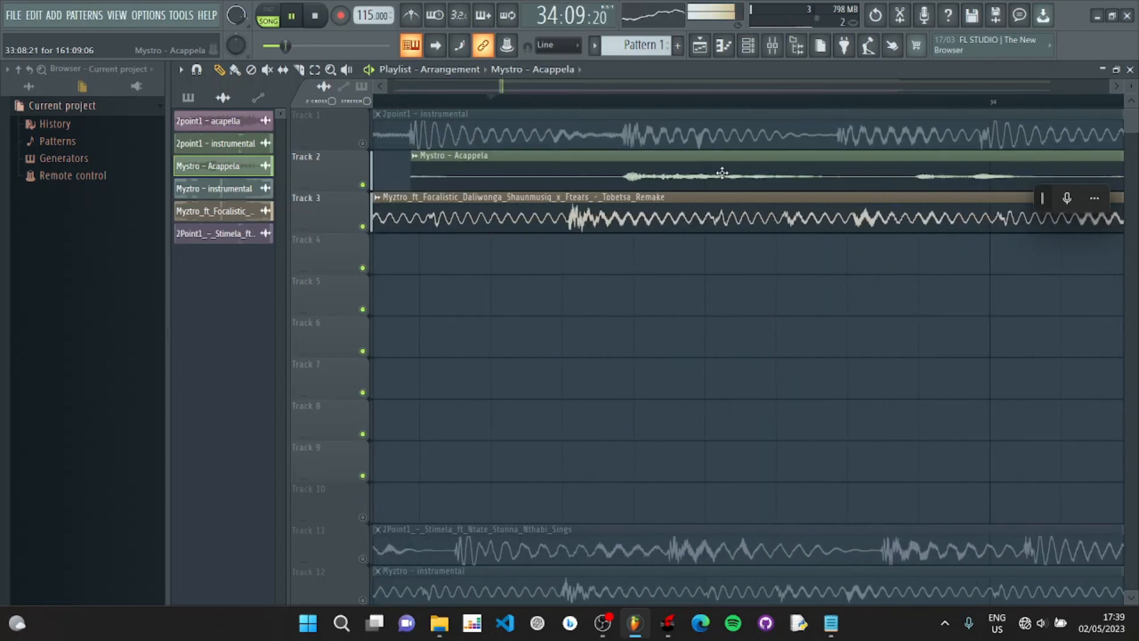
pyautogui.press('space')
pyautogui.press('space')
pyautogui.scroll(2, 543, 203)
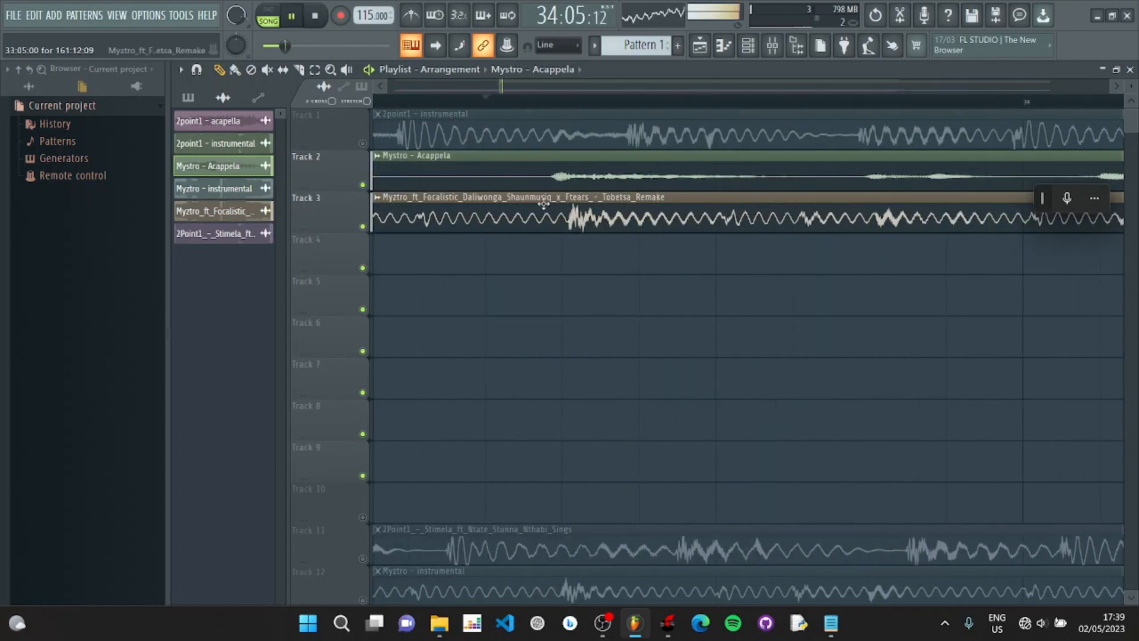
pyautogui.scroll(1, 543, 204)
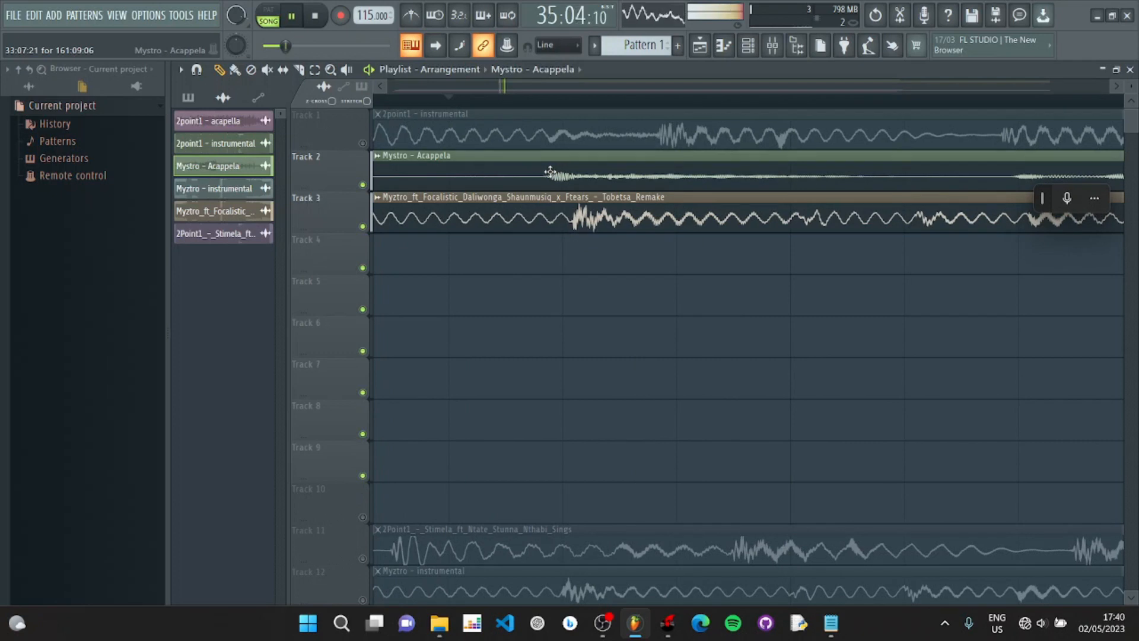
pyautogui.press('space')
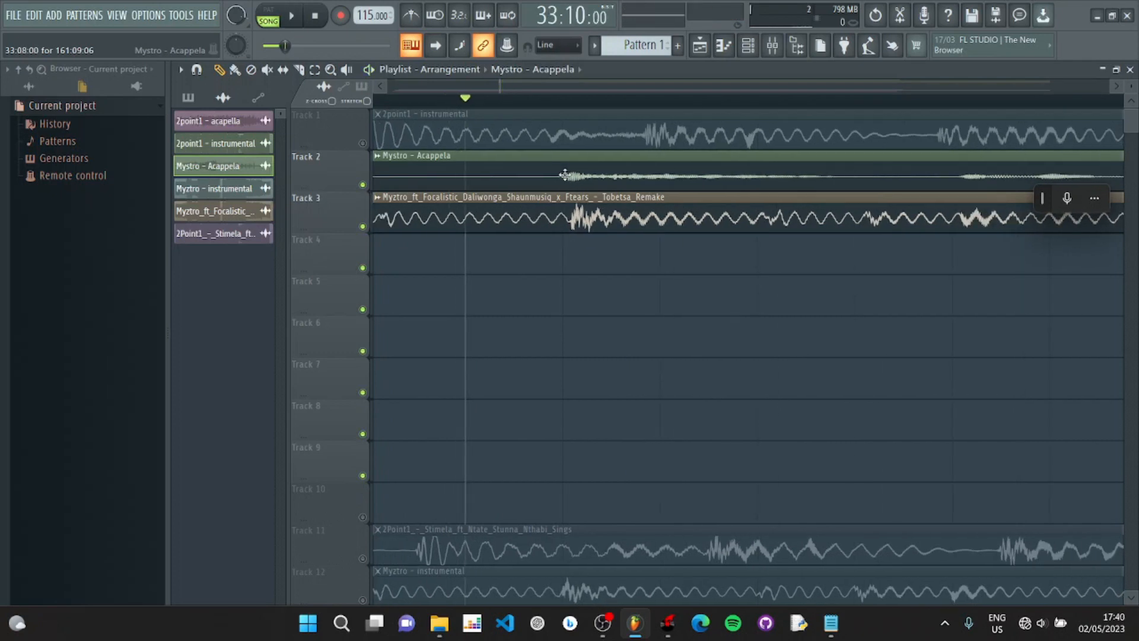
# Step: Play both clips from 33:10:00, muting and unmuting track 3 to check the vocal's timing alone and with the song
pyautogui.scroll(-5, 564, 175)
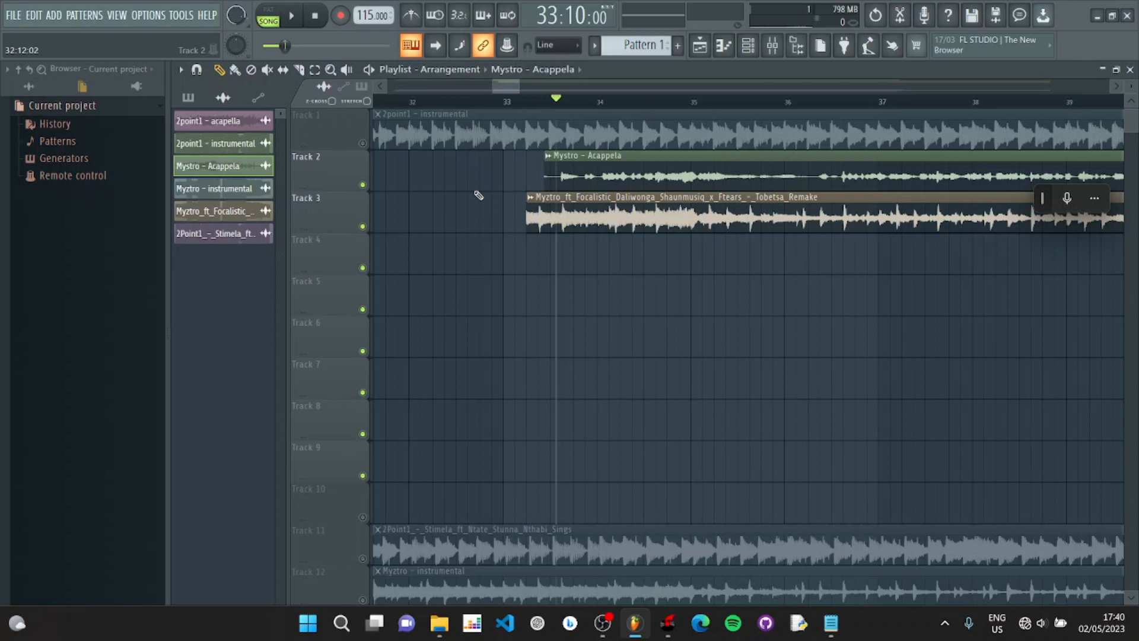
pyautogui.press('space')
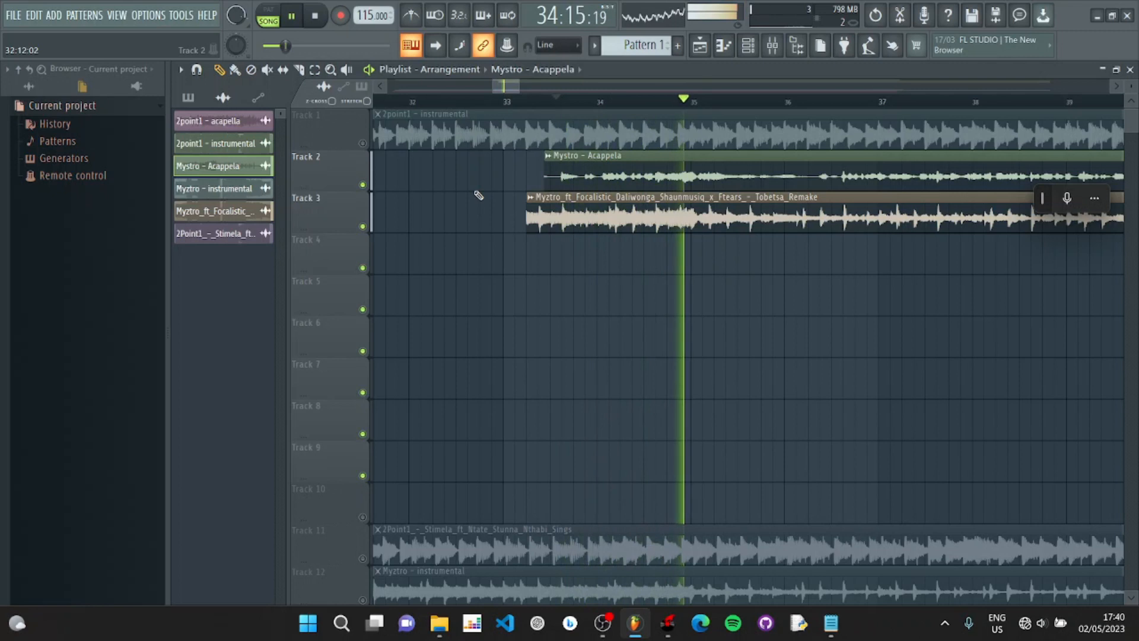
pyautogui.press('space')
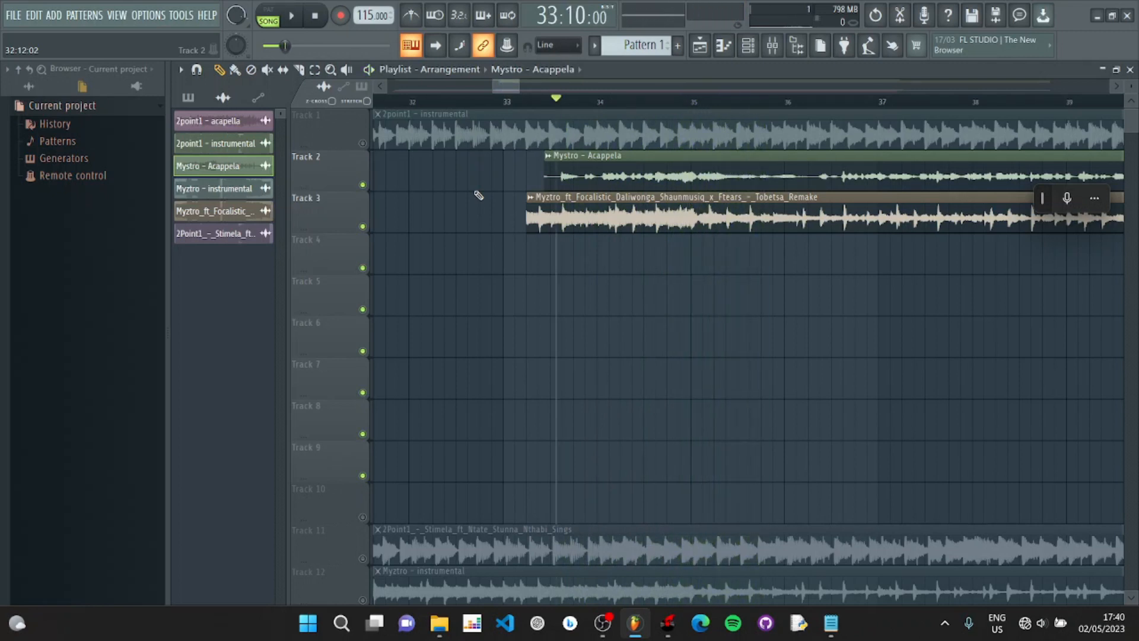
pyautogui.press('space')
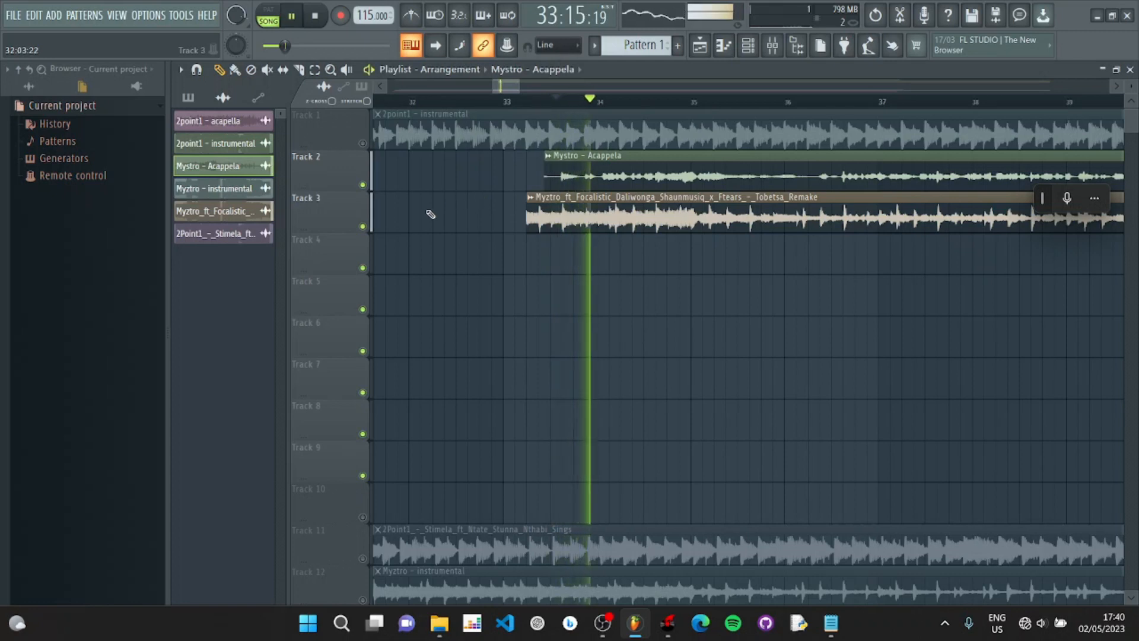
pyautogui.click(362, 226)
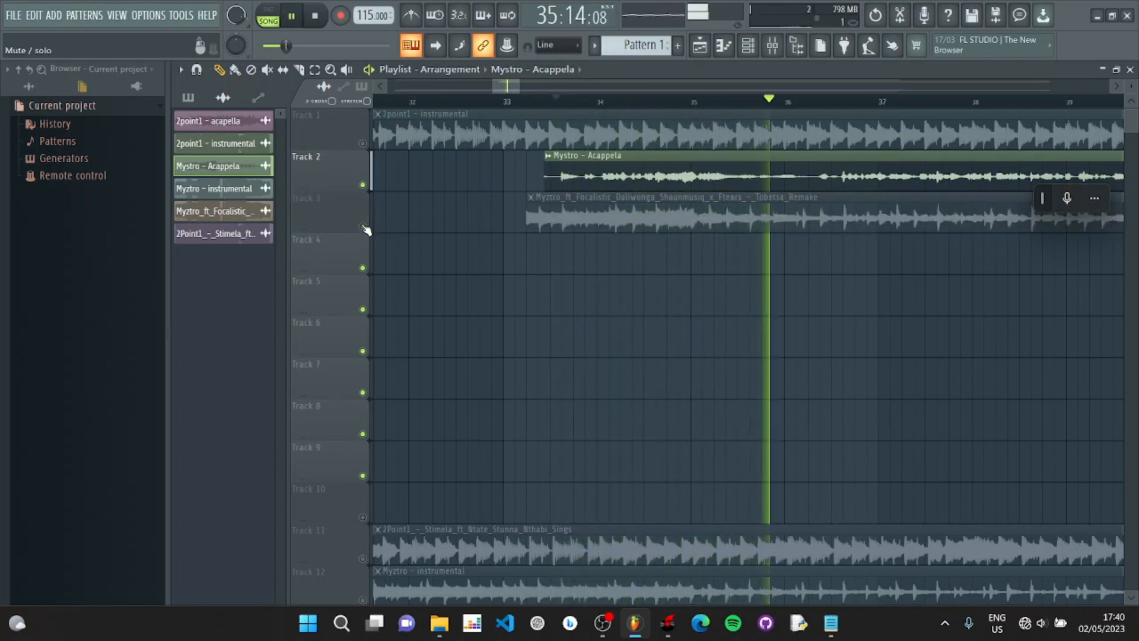
pyautogui.click(363, 226)
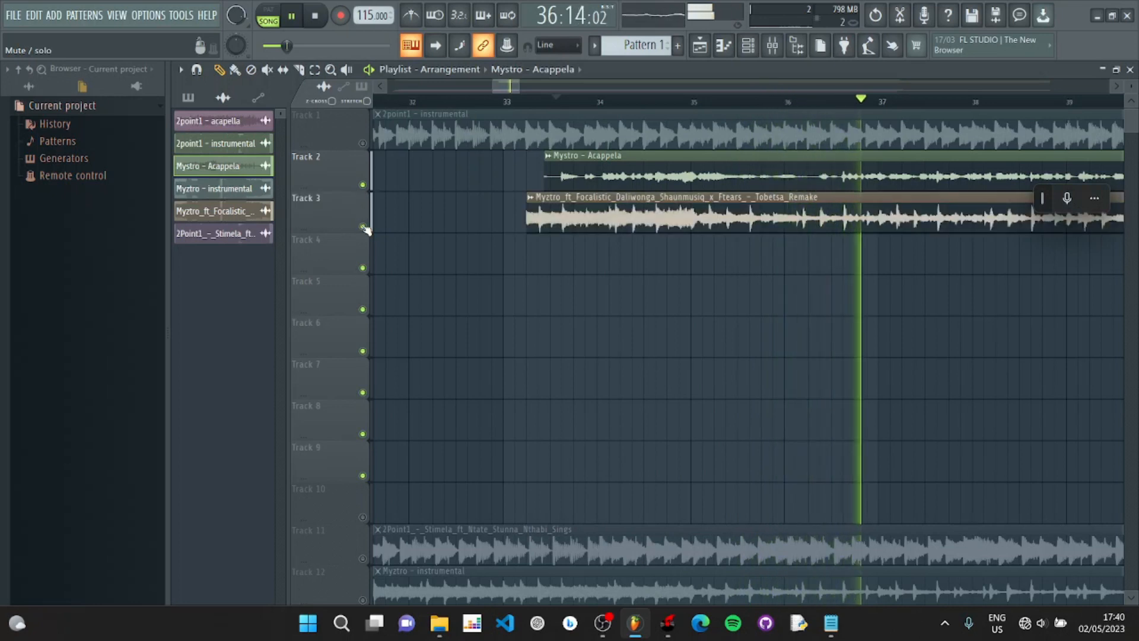
pyautogui.press('space')
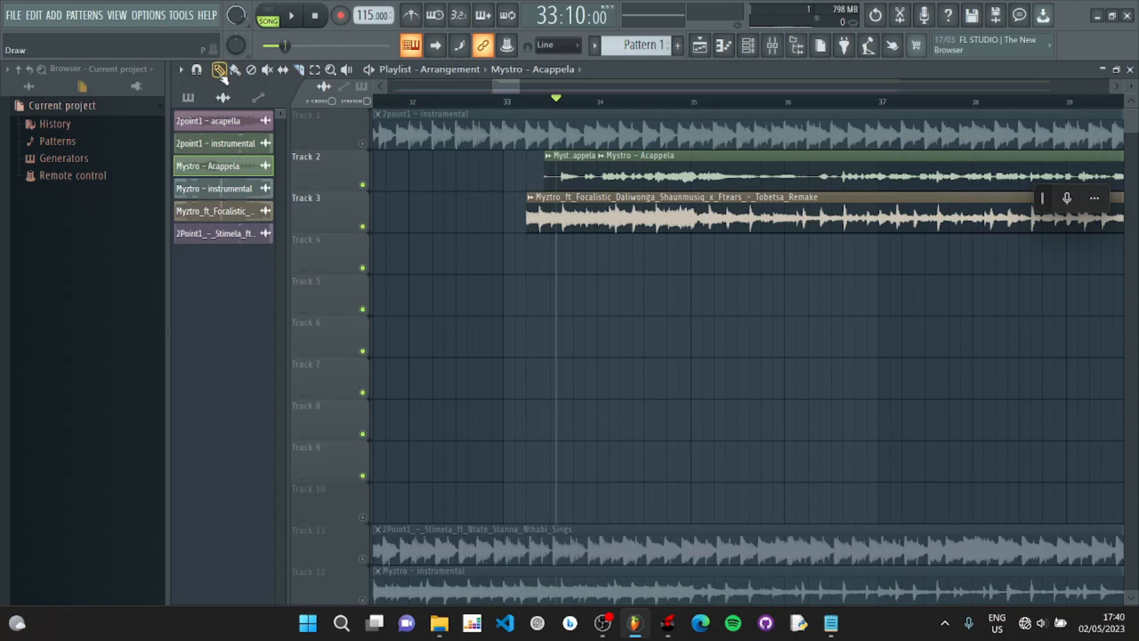
# Step: Slice Mystro Acappela at bar 34, and delete the Tobetsa Remake clip and the short vocal piece before the cut
pyautogui.rightClick(596, 220)
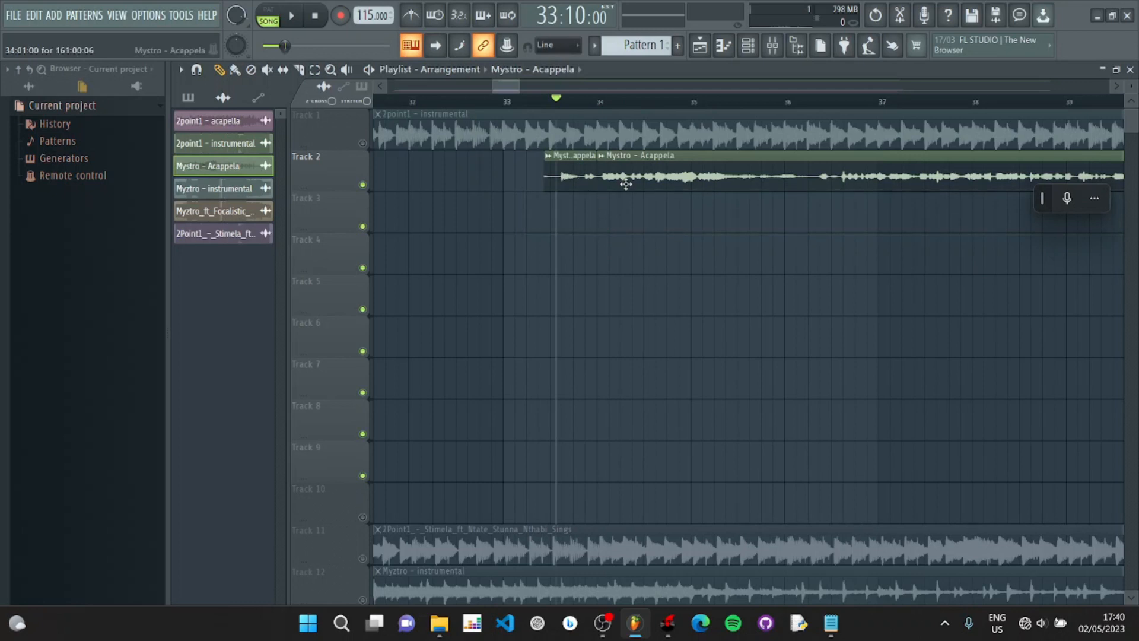
pyautogui.scroll(-2, 626, 185)
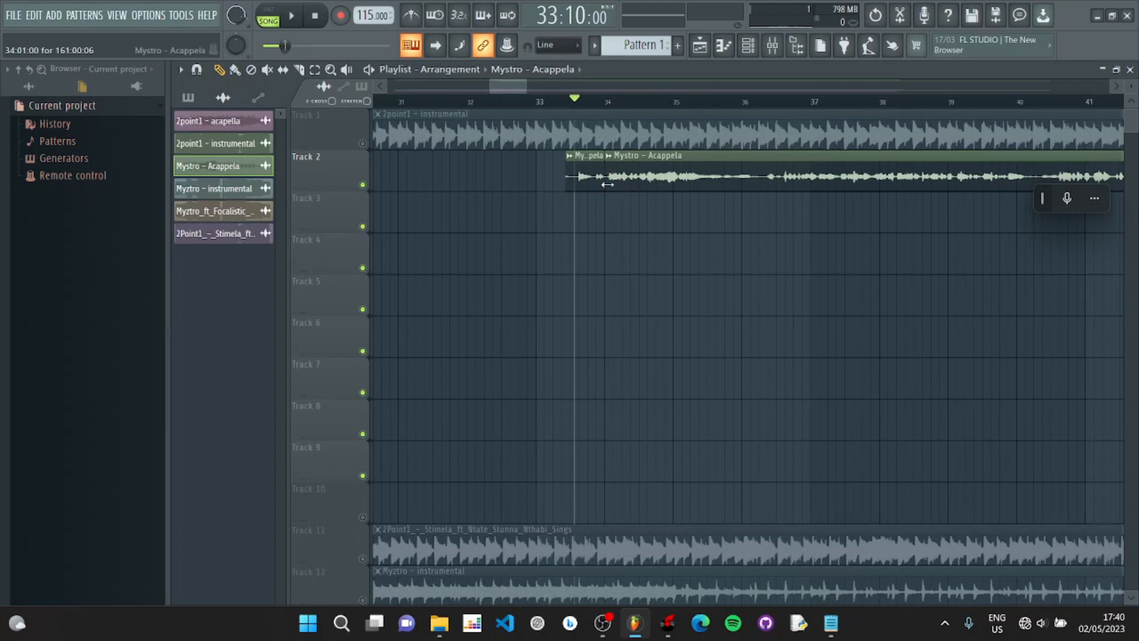
pyautogui.rightClick(595, 180)
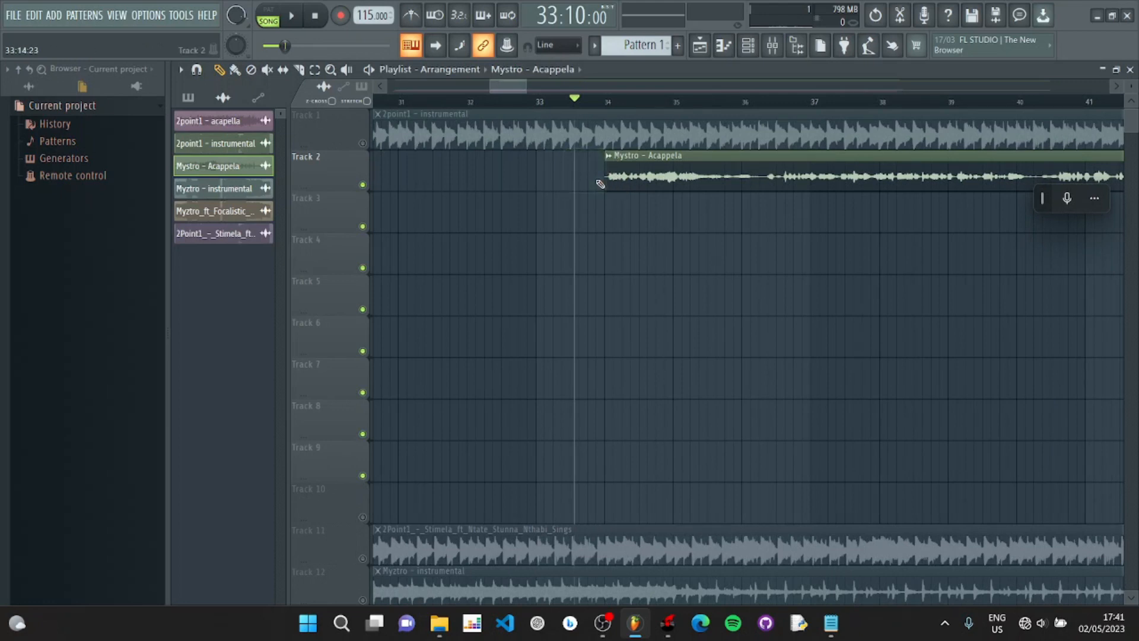
# Step: Unmute the 2point1 instrumental on track 1 and move Mystro Acappela to start at bar 27, after the instrumental's first break
pyautogui.scroll(-5, 606, 169)
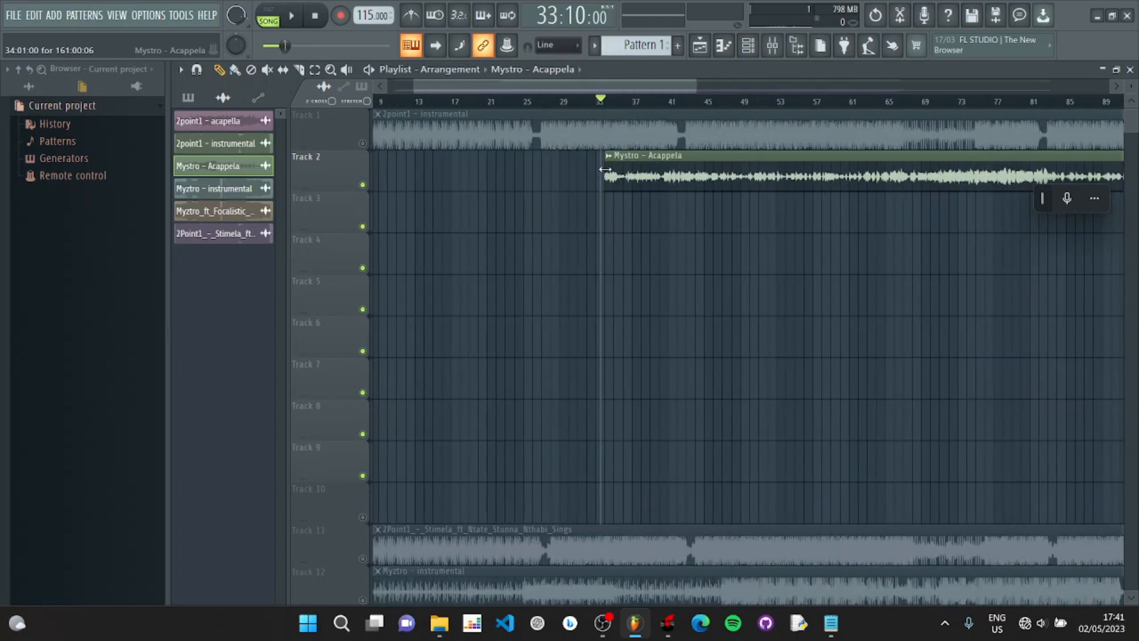
pyautogui.moveTo(555, 92); pyautogui.dragTo(458, 93)
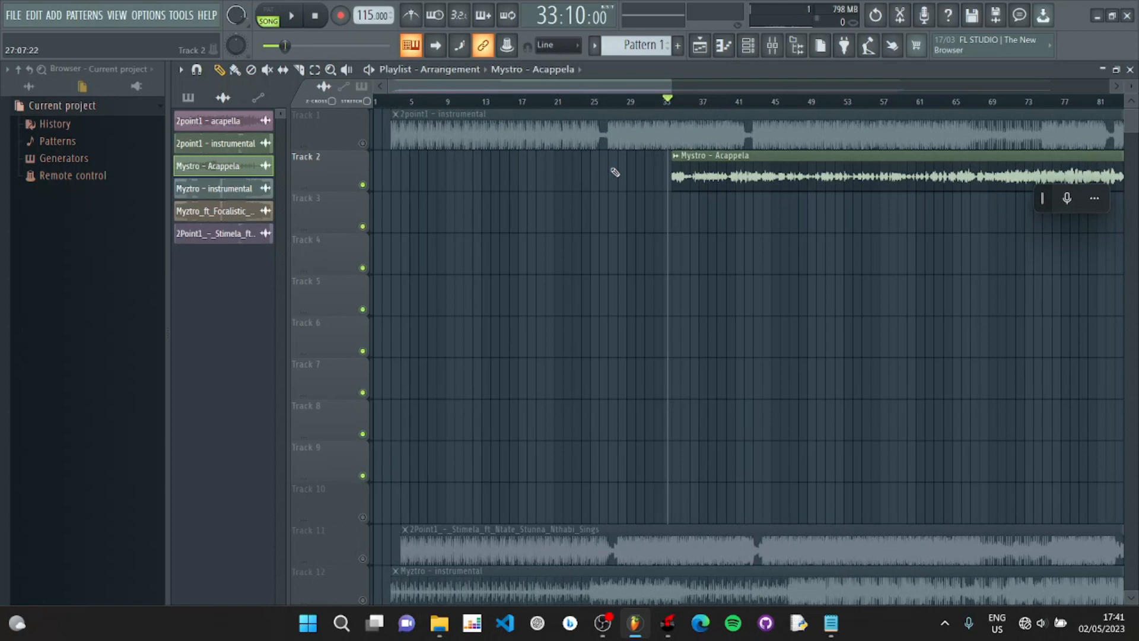
pyautogui.click(363, 143)
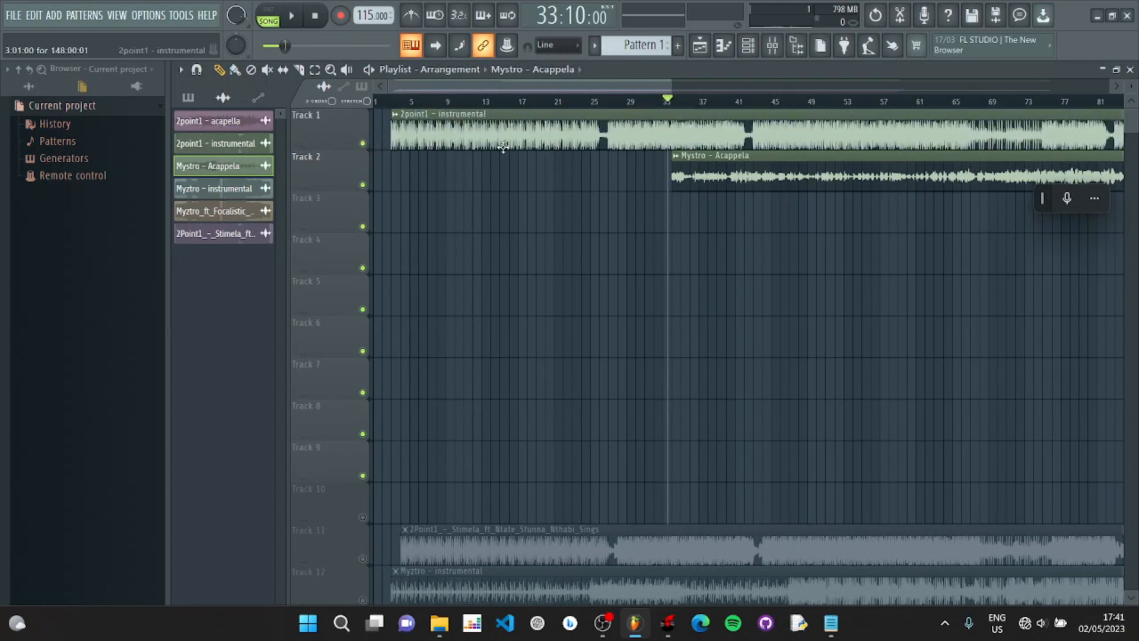
pyautogui.scroll(5, 581, 121)
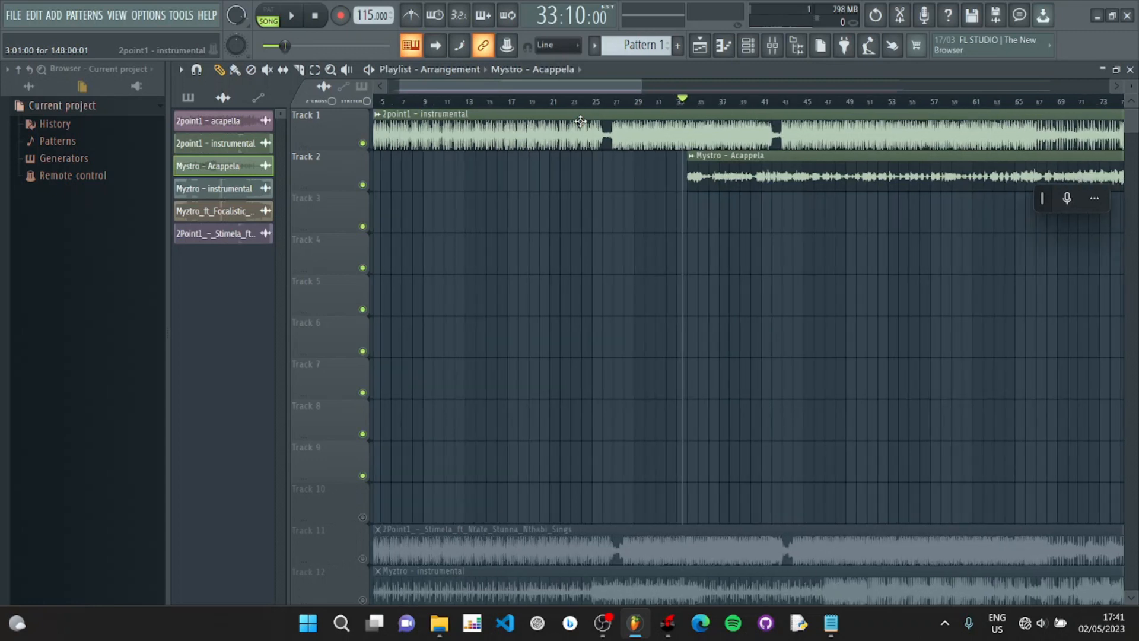
pyautogui.moveTo(836, 166); pyautogui.dragTo(675, 174)
pyautogui.scroll(-1, 673, 176)
pyautogui.scroll(-3, 673, 176)
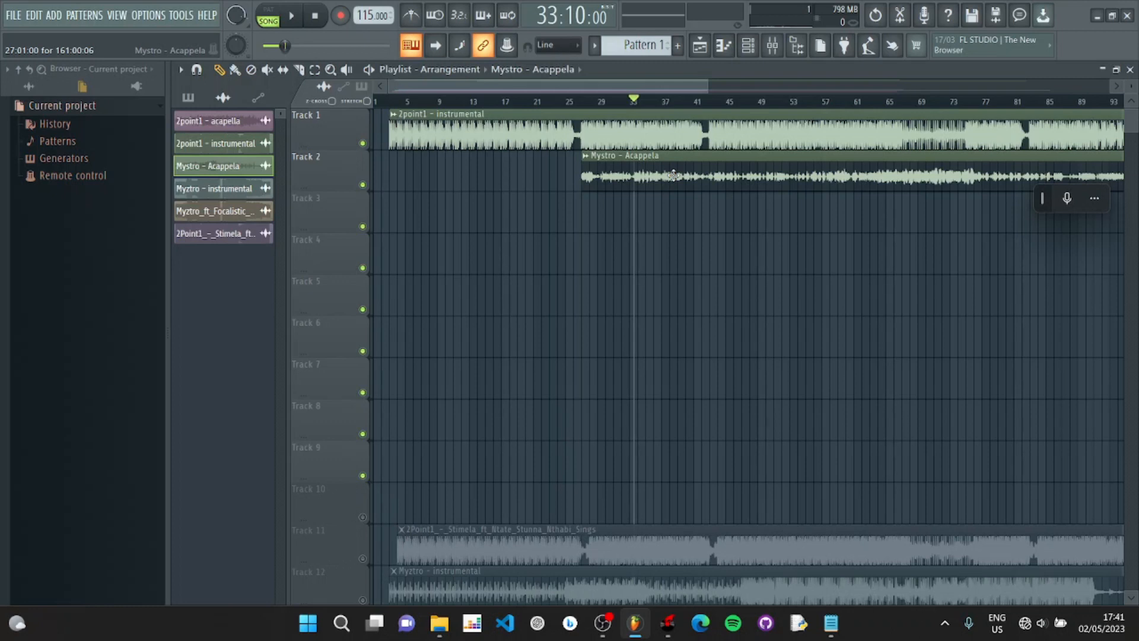
# Step: Bring back the earlier vocal at the start of Mystro Acappela and move the clip to bar 3, aligned with the 2point1 instrumental
pyautogui.moveTo(576, 180); pyautogui.dragTo(509, 179)
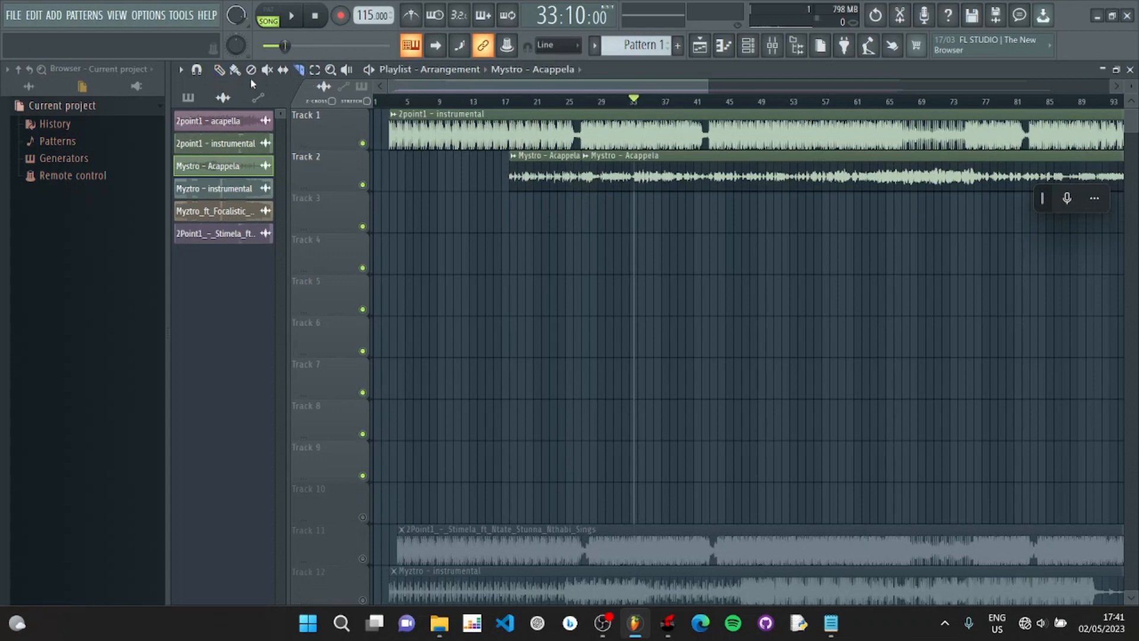
pyautogui.rightClick(551, 185)
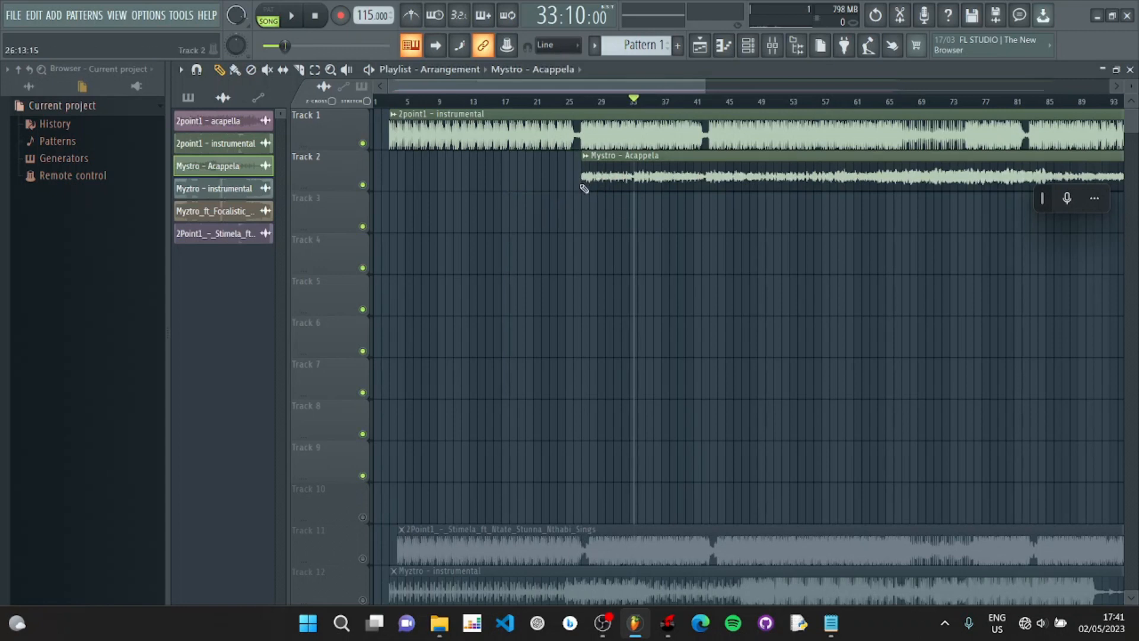
pyautogui.moveTo(585, 189); pyautogui.dragTo(394, 183)
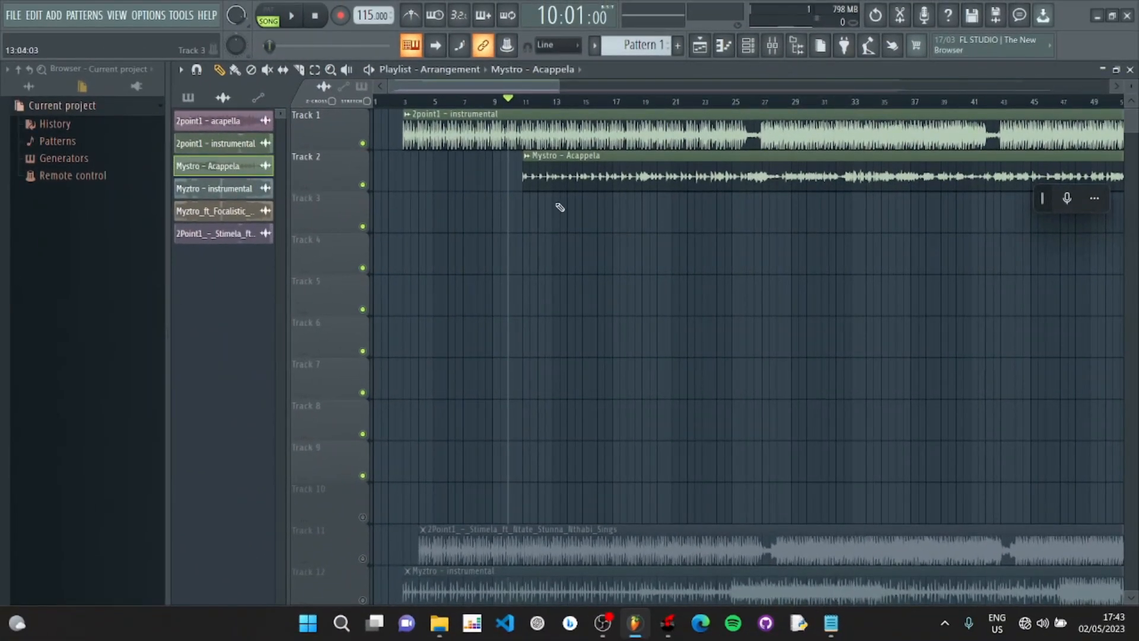
pyautogui.moveTo(624, 184); pyautogui.dragTo(504, 181)
# Step: Play the 2point1 instrumental and Mystro Acappela together from 2:09:00, raising the system volume to judge the blend
pyautogui.click(398, 102)
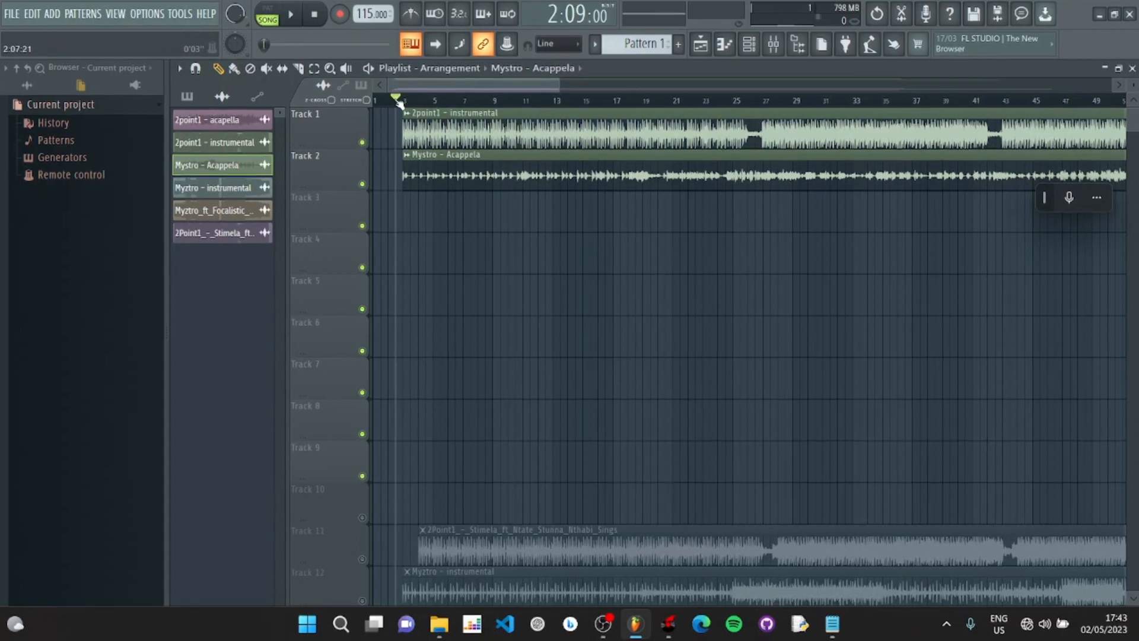
pyautogui.press('space')
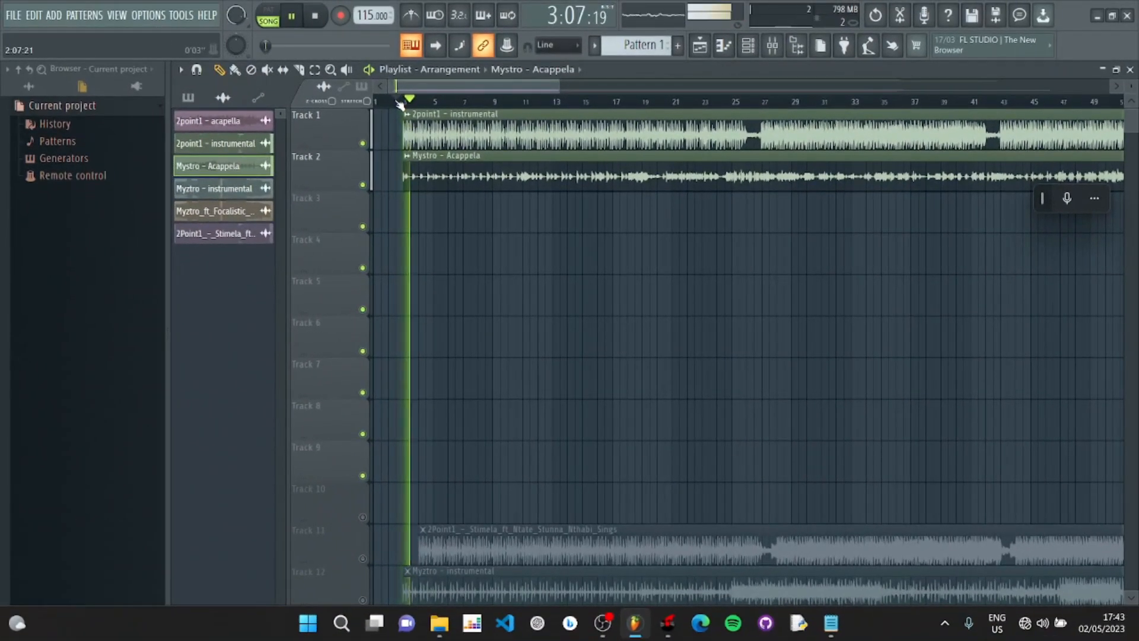
pyautogui.press('XF86AudioLowerVolume')
pyautogui.press('XF86AudioRaiseVolume')
pyautogui.press('XF86AudioRaiseVolume')
pyautogui.press('XF86AudioRaiseVolume')
pyautogui.press('XF86AudioRaiseVolume')
pyautogui.press('XF86AudioRaiseVolume')
pyautogui.press('XF86AudioRaiseVolume')
pyautogui.press('XF86AudioRaiseVolume')
pyautogui.press('XF86AudioRaiseVolume')
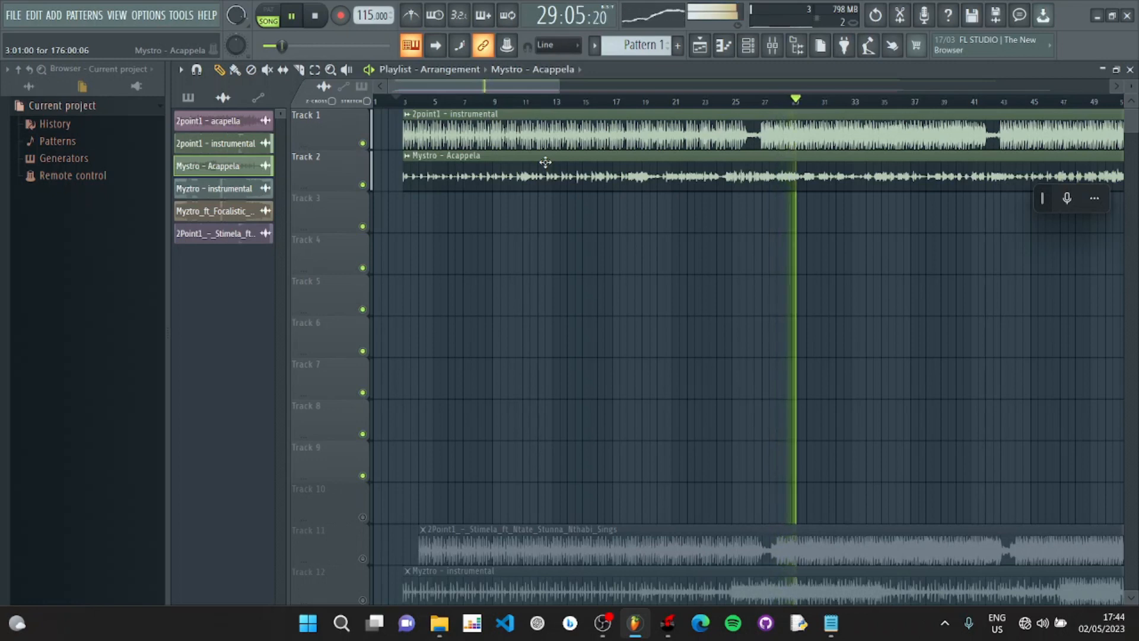
# Step: Stop playback and clear the 2point1 instrumental, Mystro Acappela and 2Point1 Stimela song clips from the playlist
pyautogui.click(322, 19)
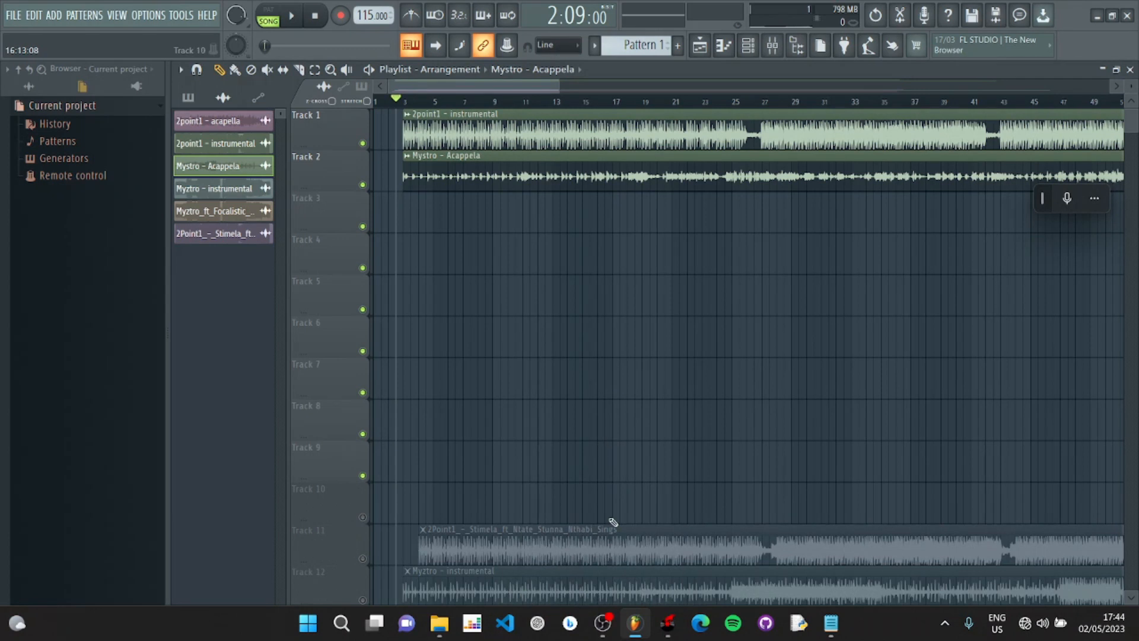
pyautogui.moveTo(573, 537); pyautogui.dragTo(553, 316)
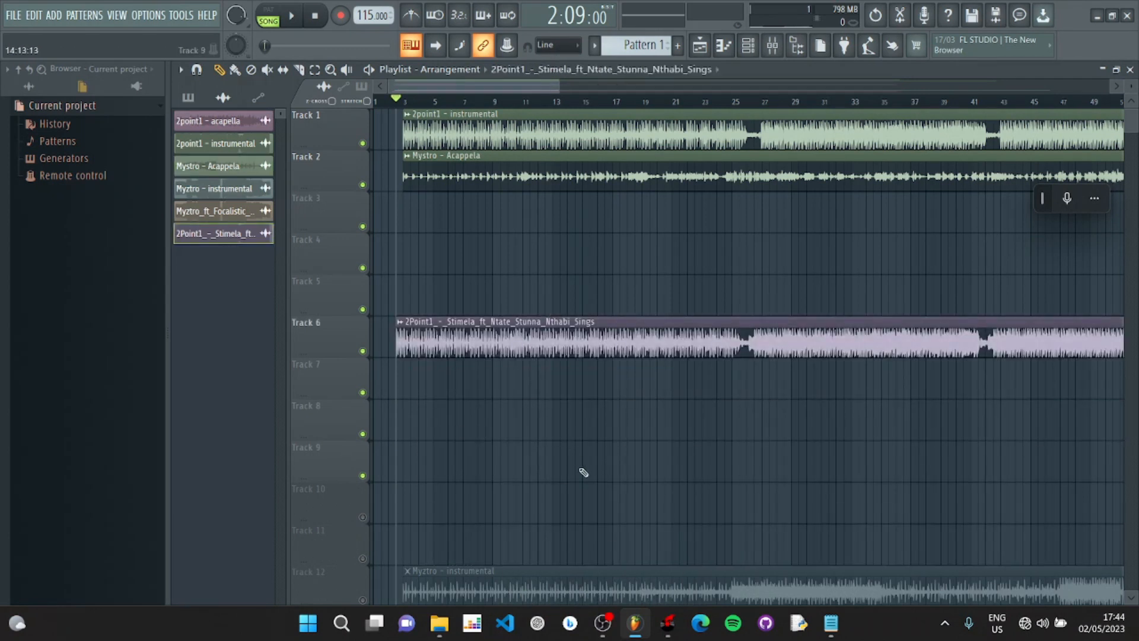
pyautogui.click(495, 178)
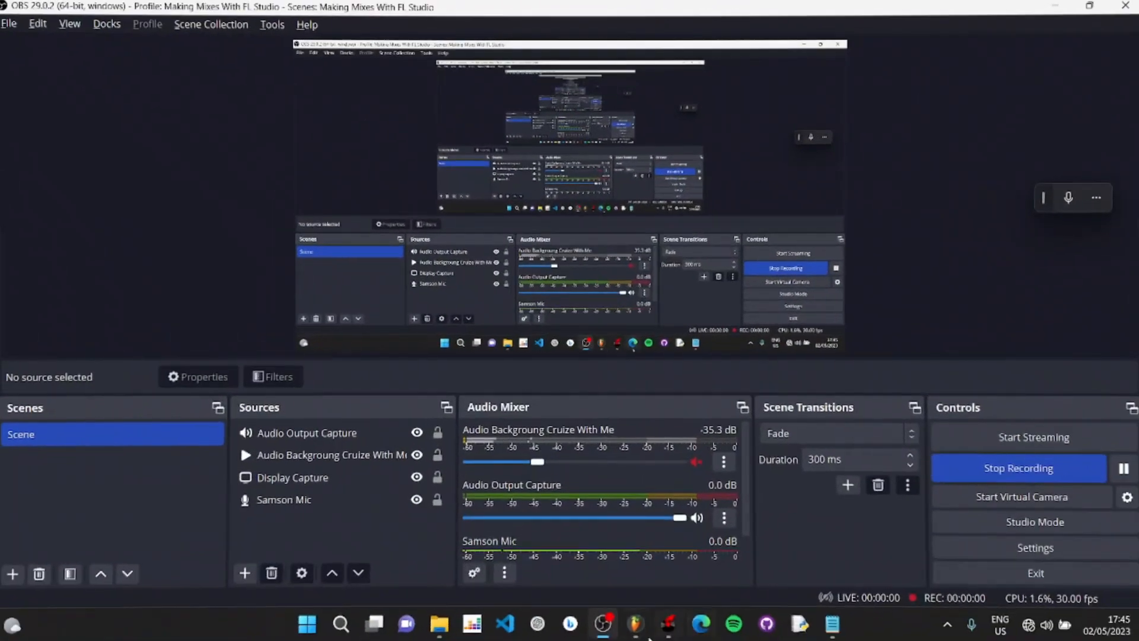
pyautogui.click(635, 623)
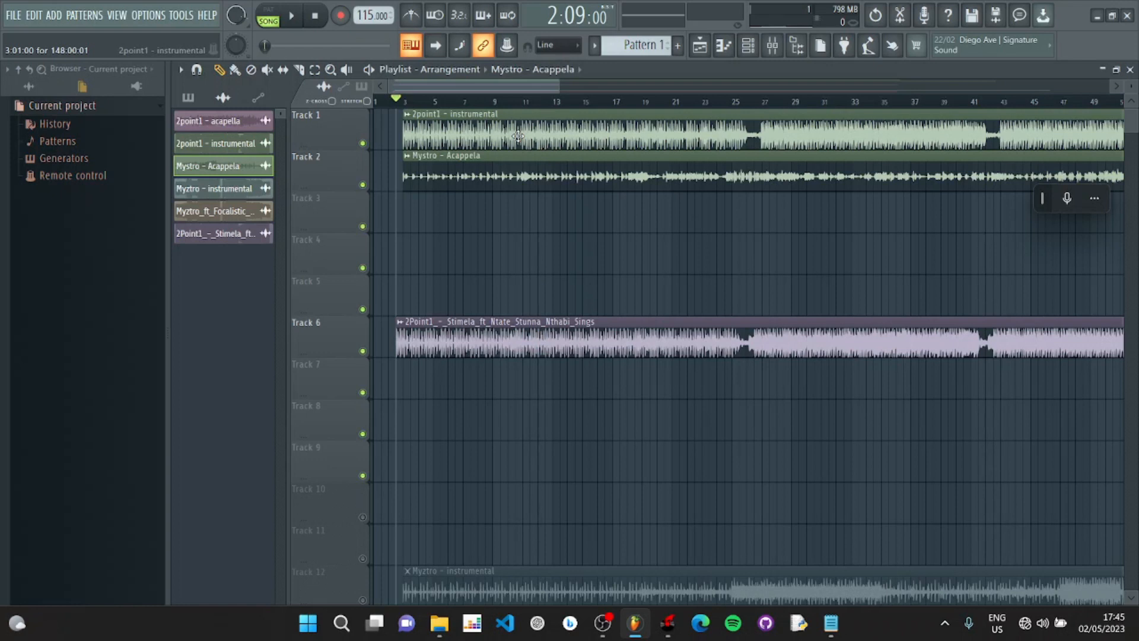
pyautogui.rightClick(527, 169)
pyautogui.rightClick(557, 134)
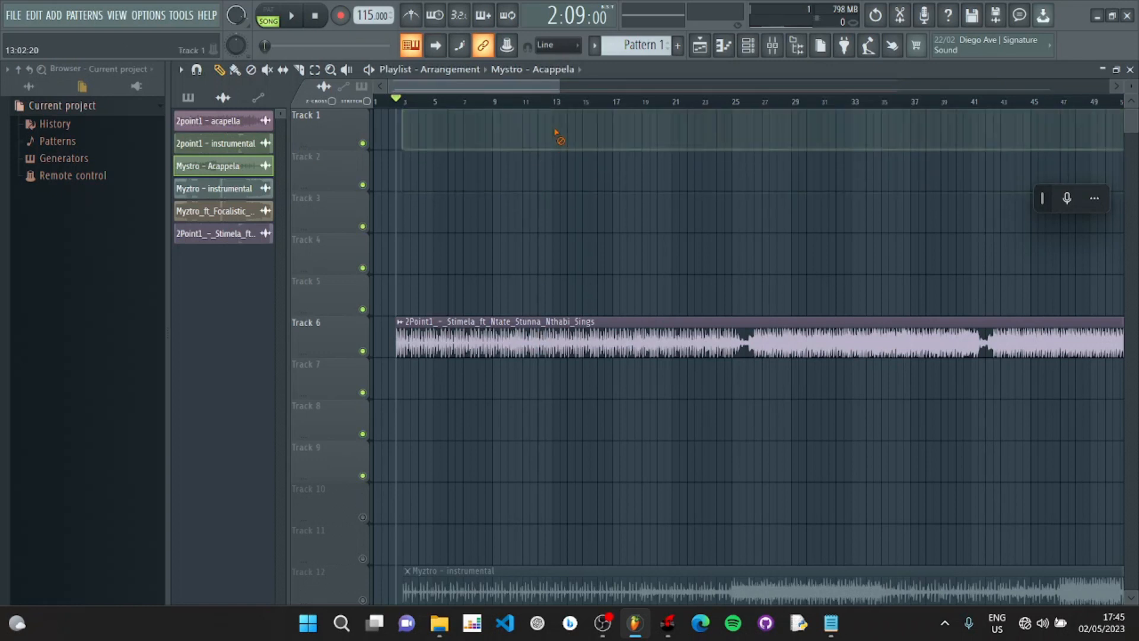
pyautogui.rightClick(553, 349)
# Step: Move the muted Myztro instrumental to track 3 at bar 4 and the 2point1 acapella to track 5 at 4:13:00
pyautogui.moveTo(527, 582); pyautogui.dragTo(547, 205)
pyautogui.scroll(-5, 545, 451)
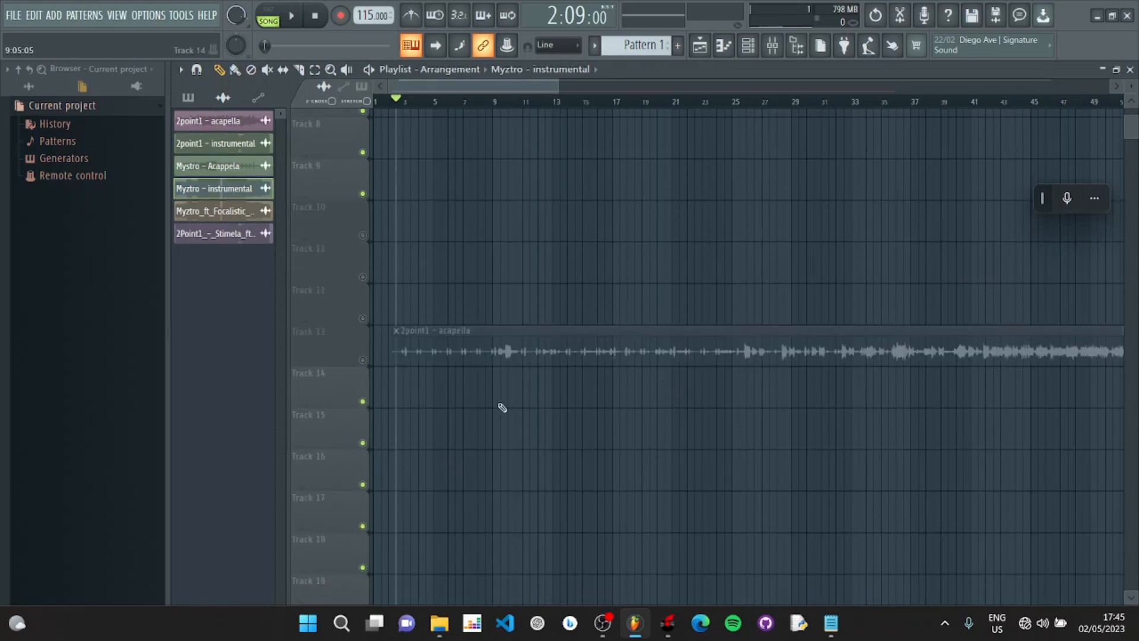
pyautogui.moveTo(484, 339); pyautogui.dragTo(523, 193)
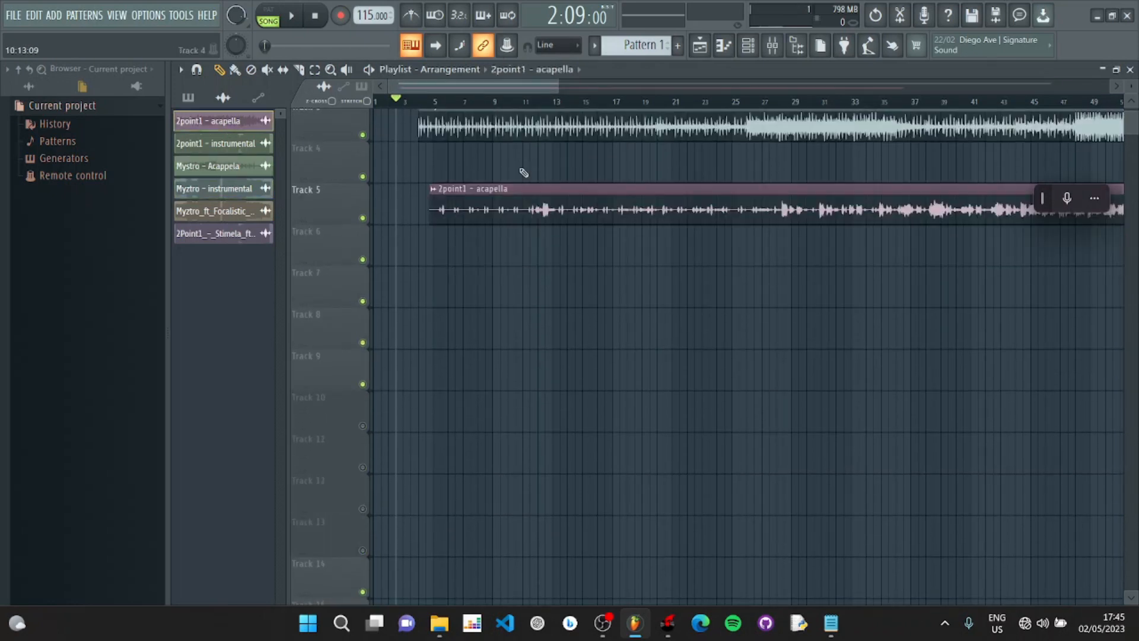
pyautogui.press('super+d')
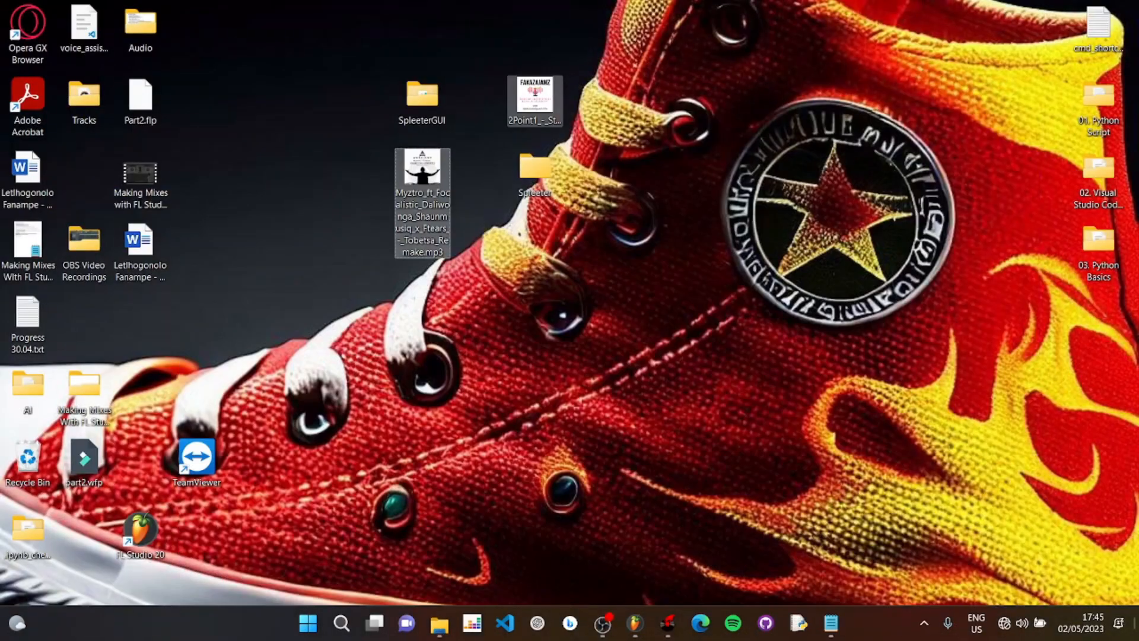
pyautogui.click(439, 626)
pyautogui.hotkey('alt', 'Tab')
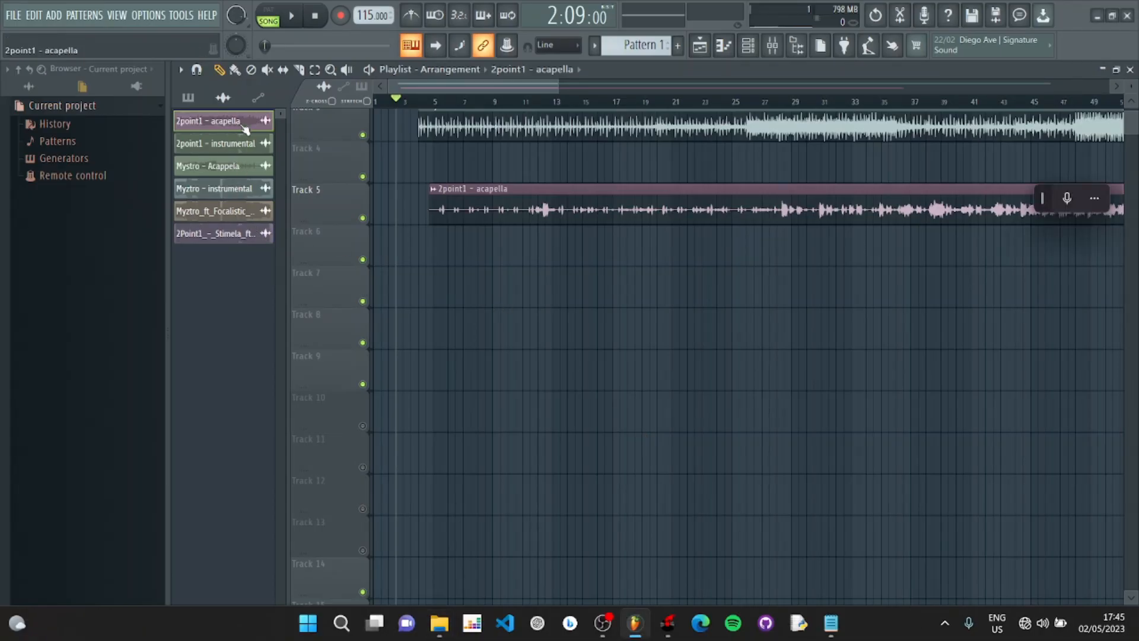
# Step: Place the Myztro Tobetsa Remake song on track 7, starting at bar 5
pyautogui.click(242, 214)
pyautogui.moveTo(465, 178)
pyautogui.mouseDown()
pyautogui.moveTo(471, 288)
pyautogui.moveTo(444, 292)
pyautogui.moveTo(475, 292)
pyautogui.mouseUp()
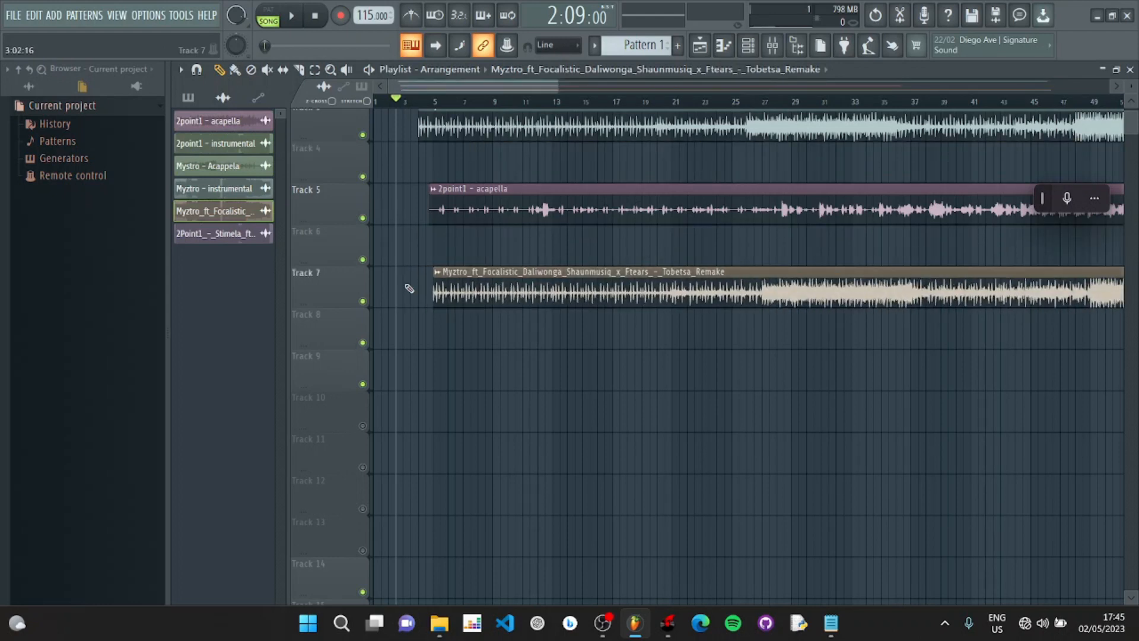
pyautogui.scroll(1, 409, 288)
pyautogui.scroll(3, 461, 210)
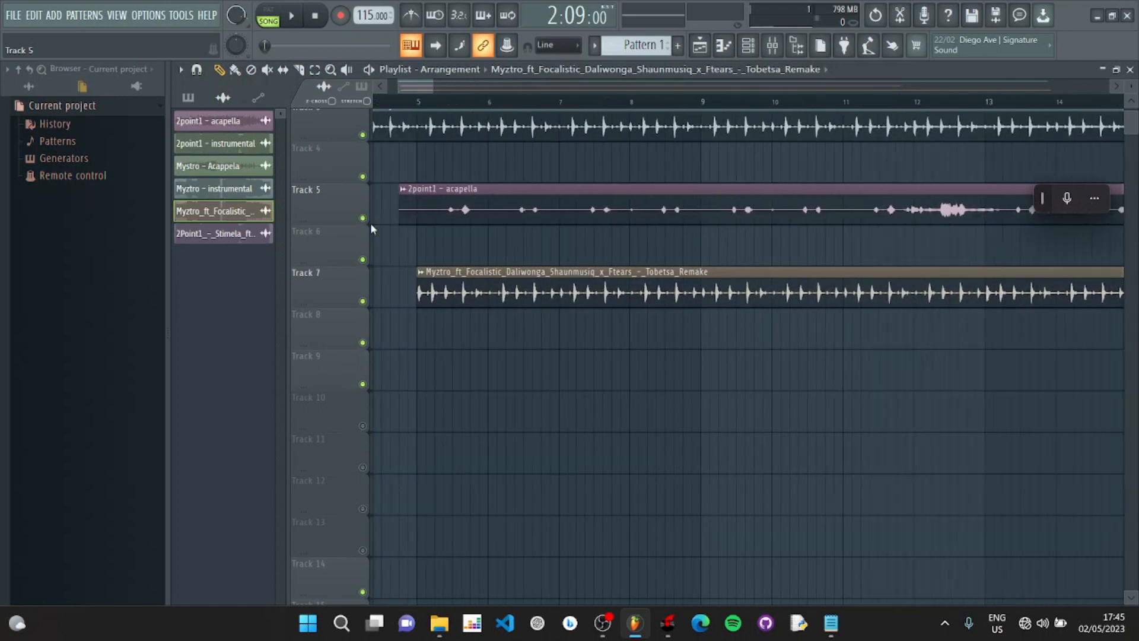
pyautogui.hscroll(-3, 594, 252)
pyautogui.scroll(4, 567, 258)
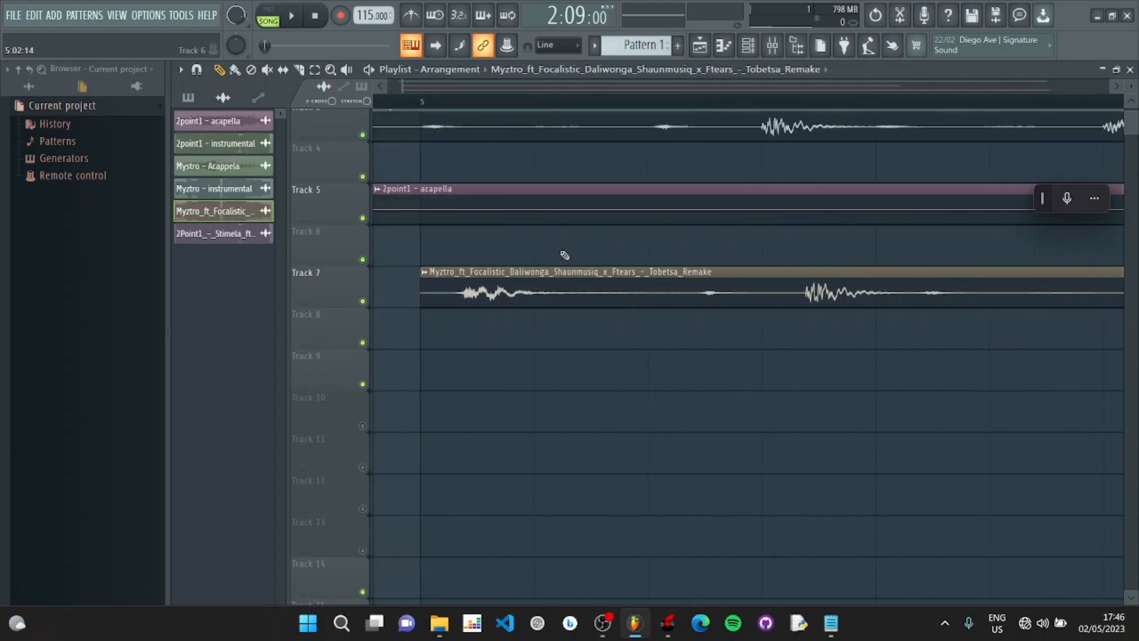
# Step: Trim the silent start of the Tobetsa Remake clip to bar 5, and undo the last adjustment
pyautogui.click(530, 249)
pyautogui.rightClick(530, 249)
pyautogui.moveTo(532, 288); pyautogui.dragTo(498, 288)
pyautogui.moveTo(387, 288); pyautogui.dragTo(424, 287)
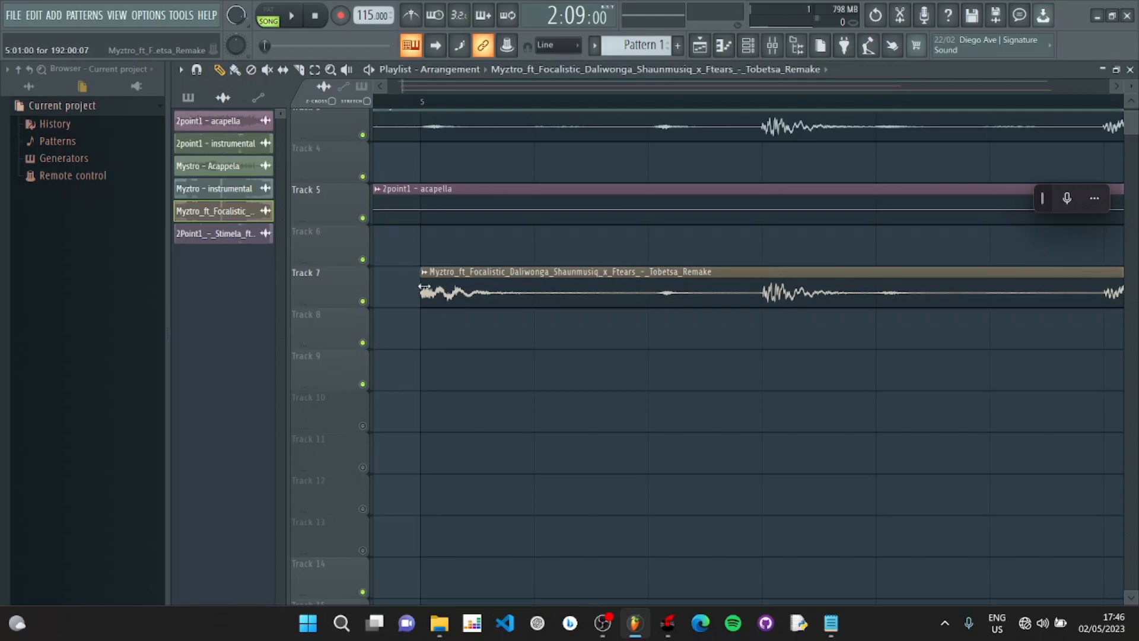
pyautogui.hotkey('ctrl', 'z')
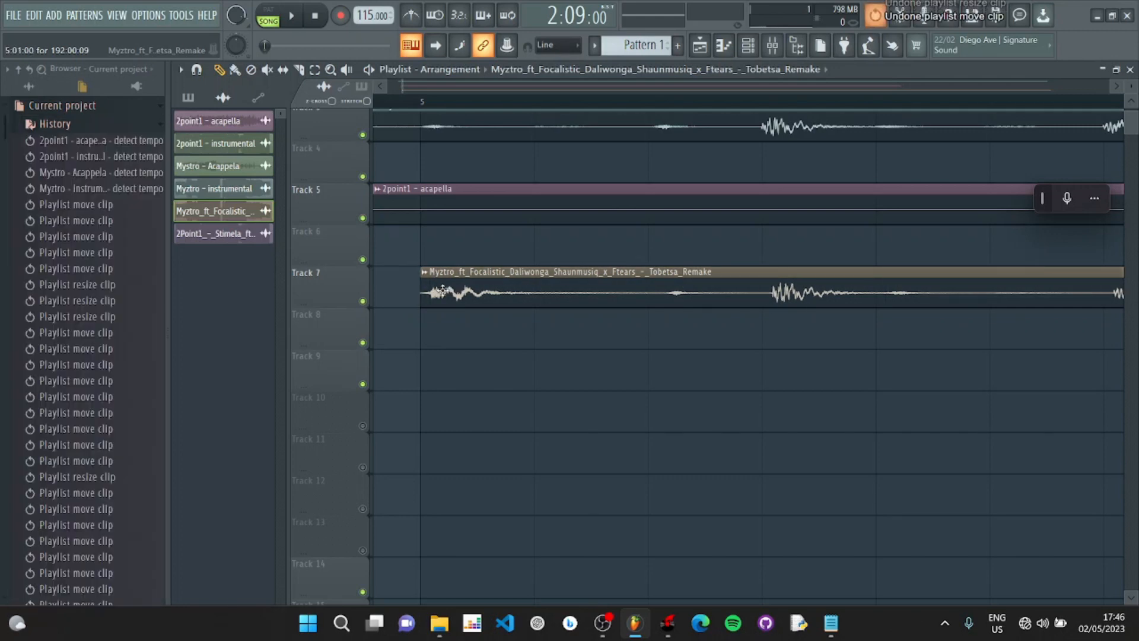
pyautogui.scroll(-6, 524, 265)
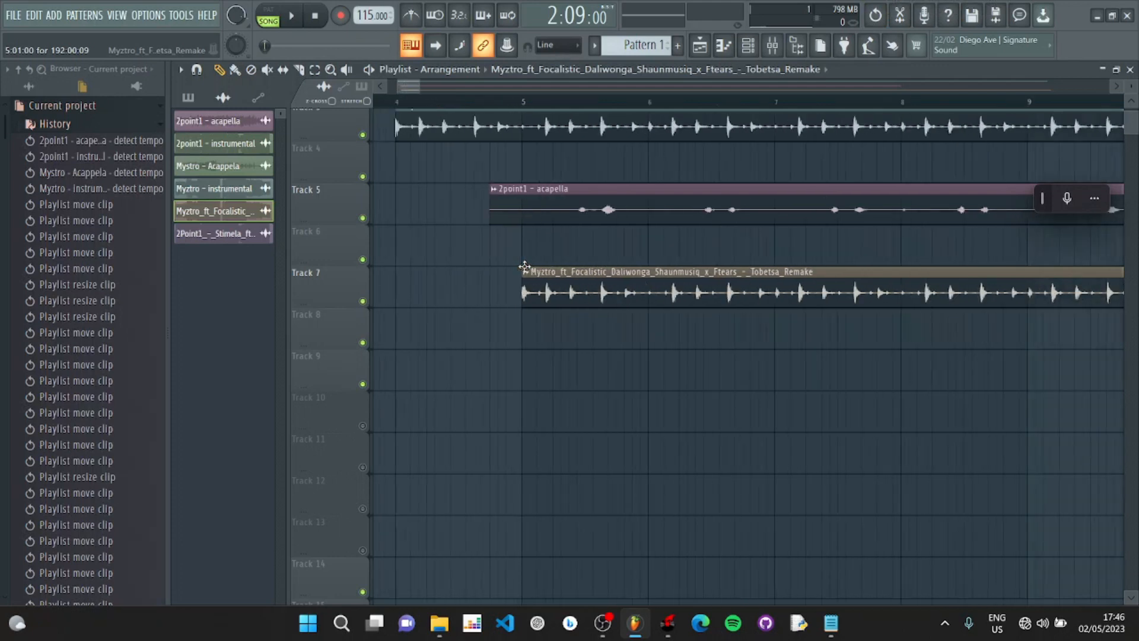
# Step: Mute the 2point1 acapella on track 5 and the Myztro instrumental on track 3
pyautogui.click(363, 219)
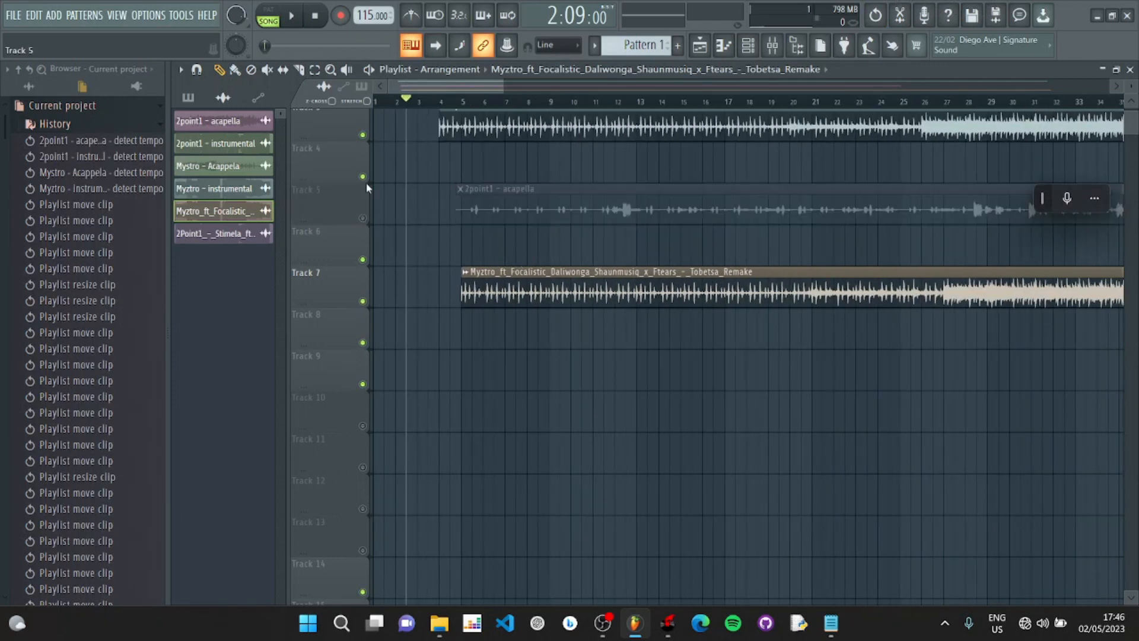
pyautogui.click(363, 135)
pyautogui.moveTo(503, 87)
pyautogui.mouseDown()
pyautogui.moveTo(559, 92)
pyautogui.moveTo(496, 89)
pyautogui.mouseUp()
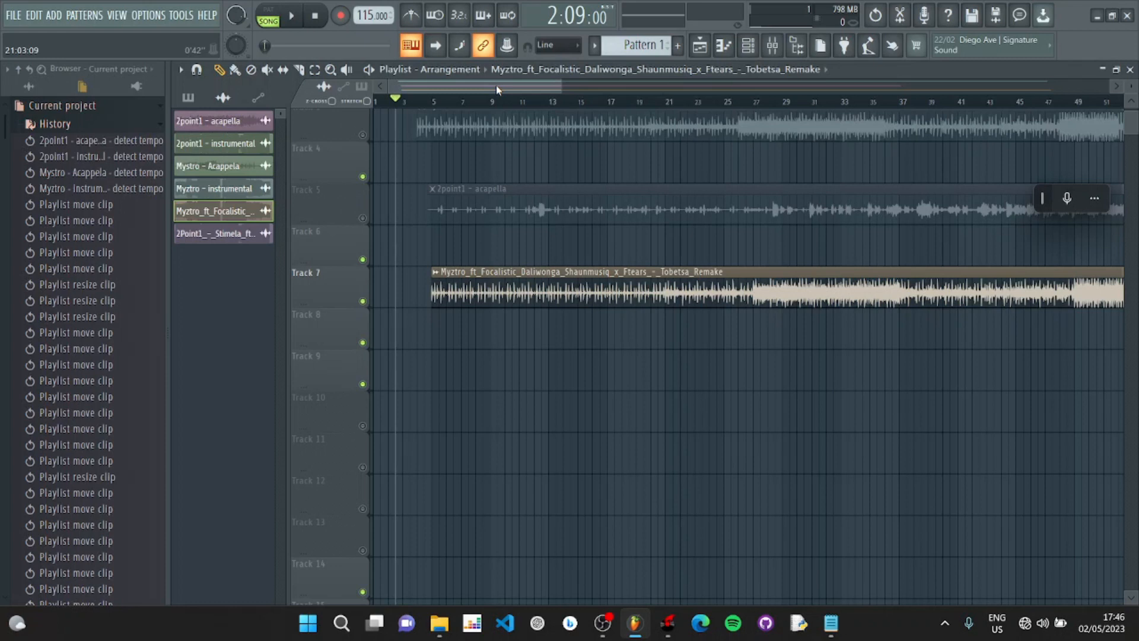
# Step: Replace the Tobetsa Remake with the 2Point1 Stimela song on track 6, aligning its first beat with bar 5
pyautogui.rightClick(527, 289)
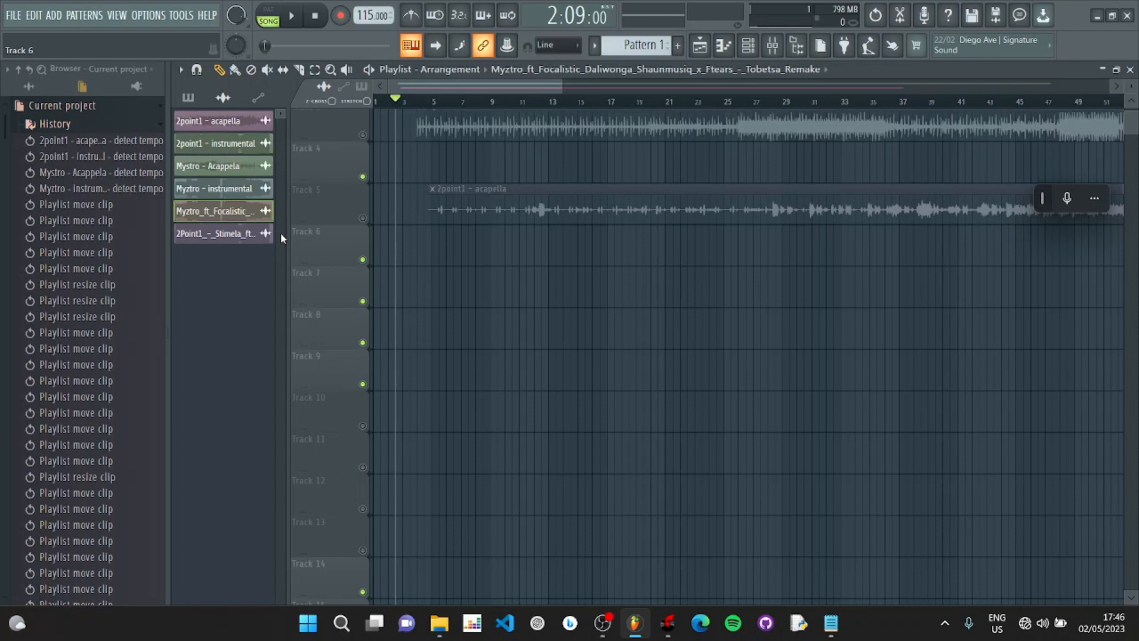
pyautogui.moveTo(240, 233); pyautogui.dragTo(490, 255)
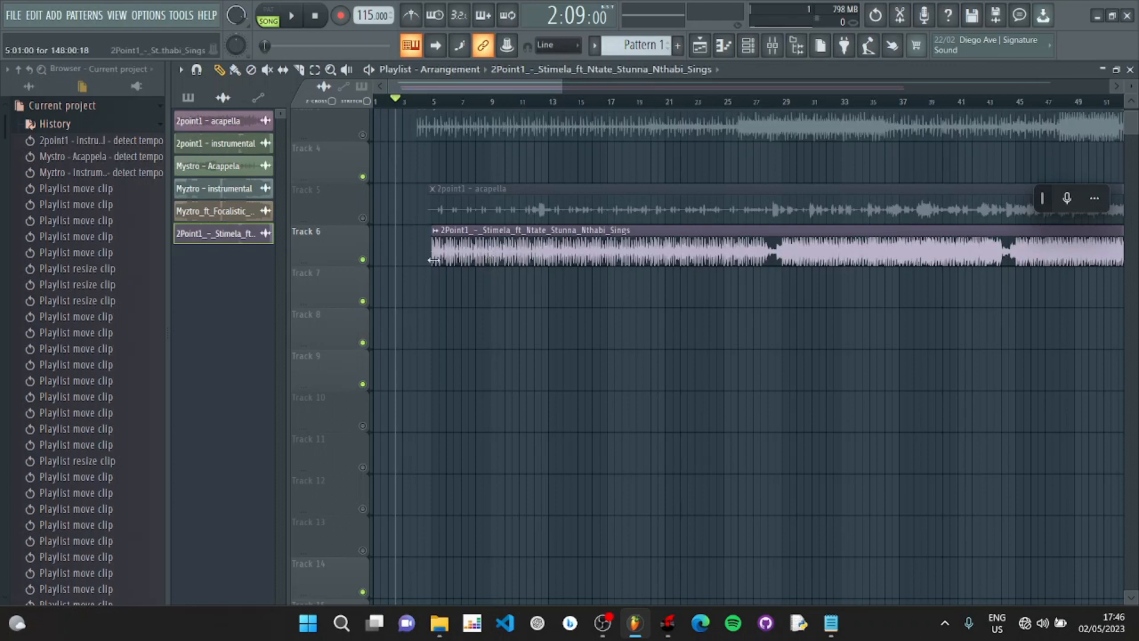
pyautogui.keyDown('ctrl'); pyautogui.scroll(8, 434, 260); pyautogui.keyUp('ctrl')
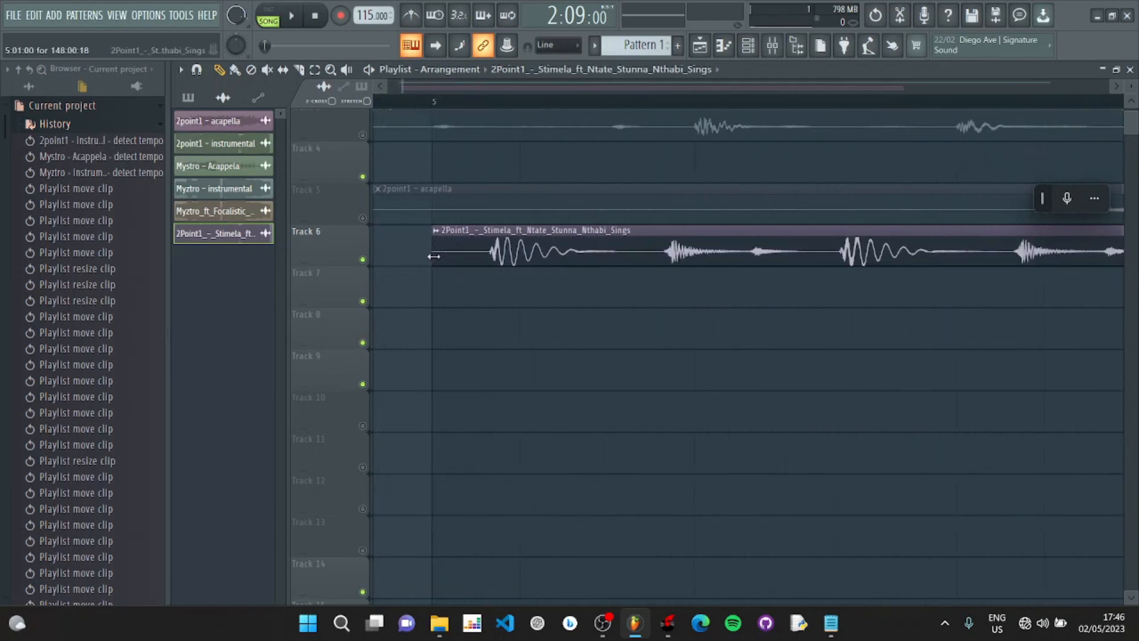
pyautogui.moveTo(506, 251); pyautogui.dragTo(530, 240)
pyautogui.hscroll(-3, 462, 245)
pyautogui.scroll(-8, 530, 240)
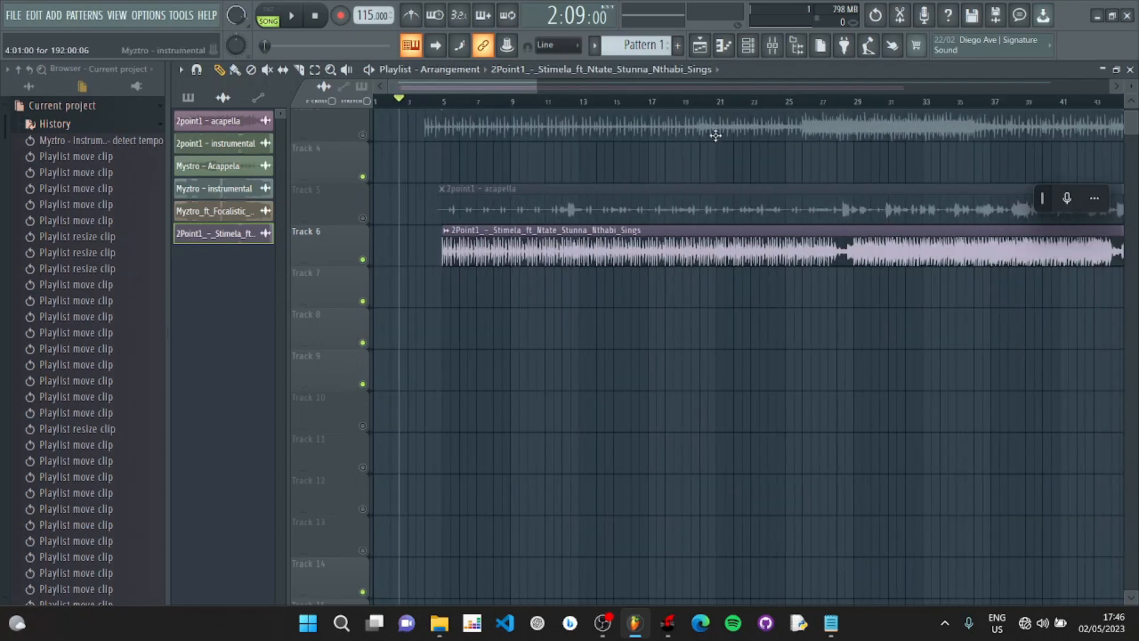
# Step: Play the Stimela song from 12:09:00 to locate the opening vocal phrase, and slice its clip at bar 13
pyautogui.click(573, 105)
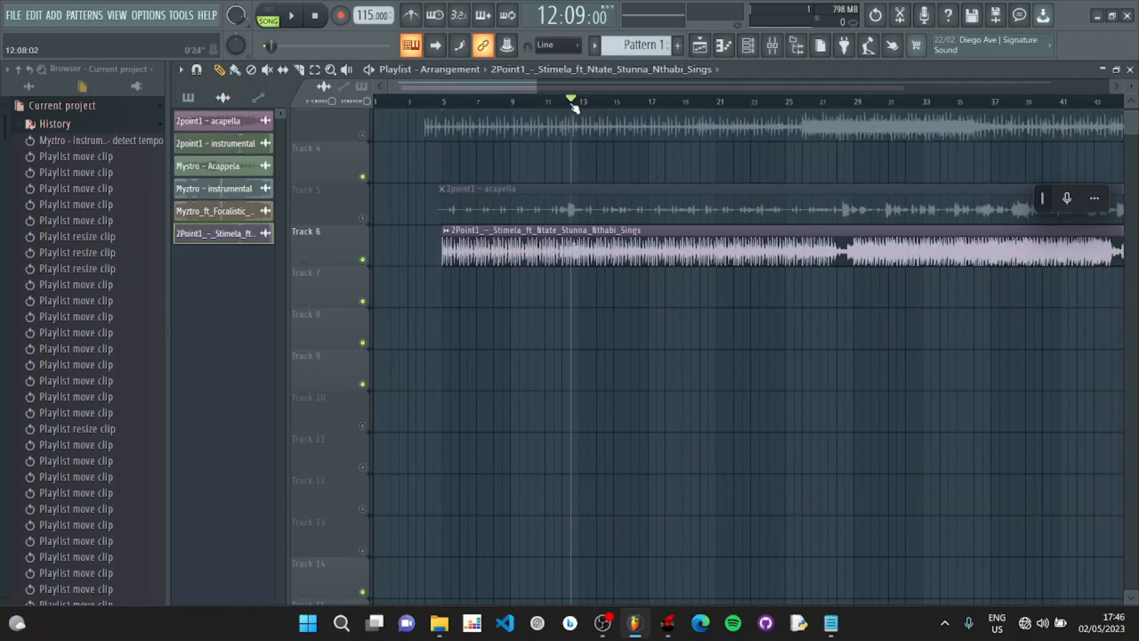
pyautogui.press('space')
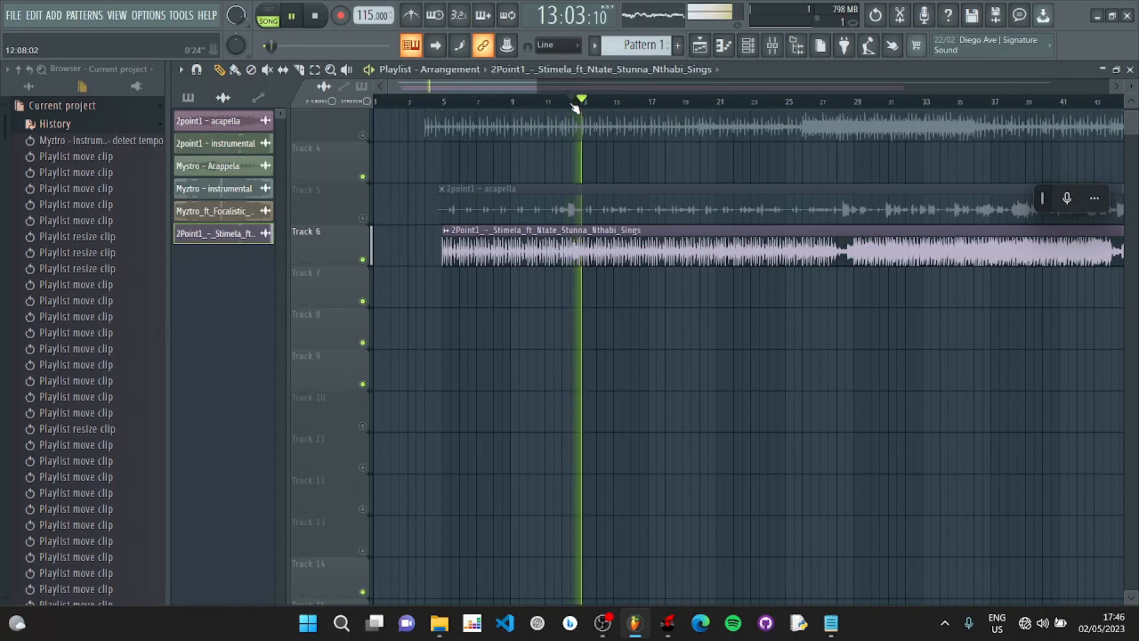
pyautogui.press('space')
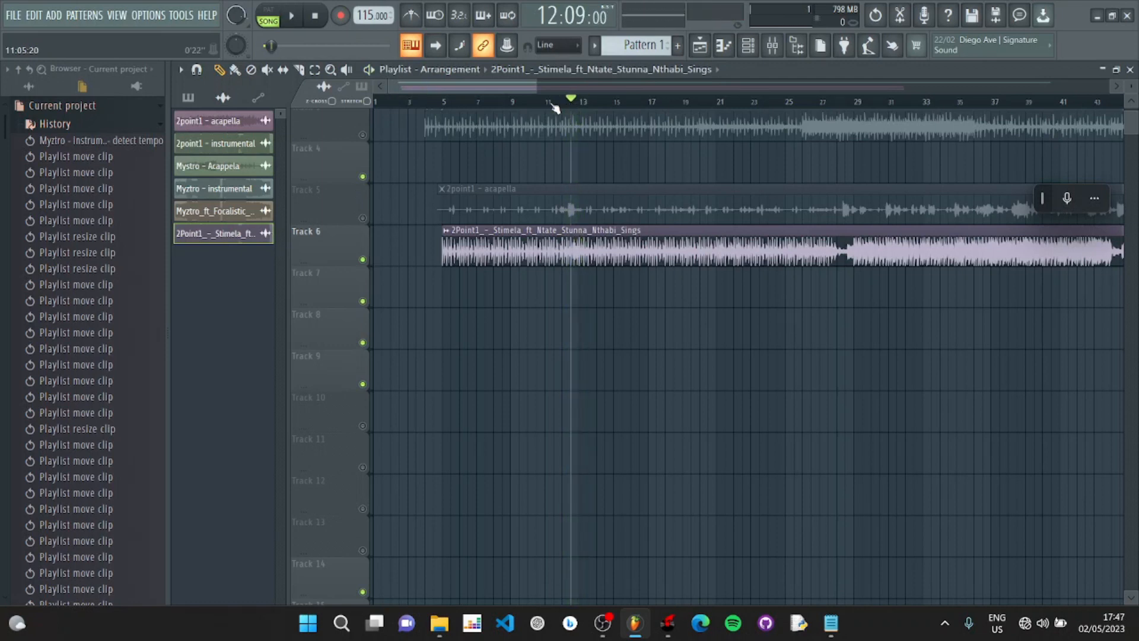
pyautogui.press('space')
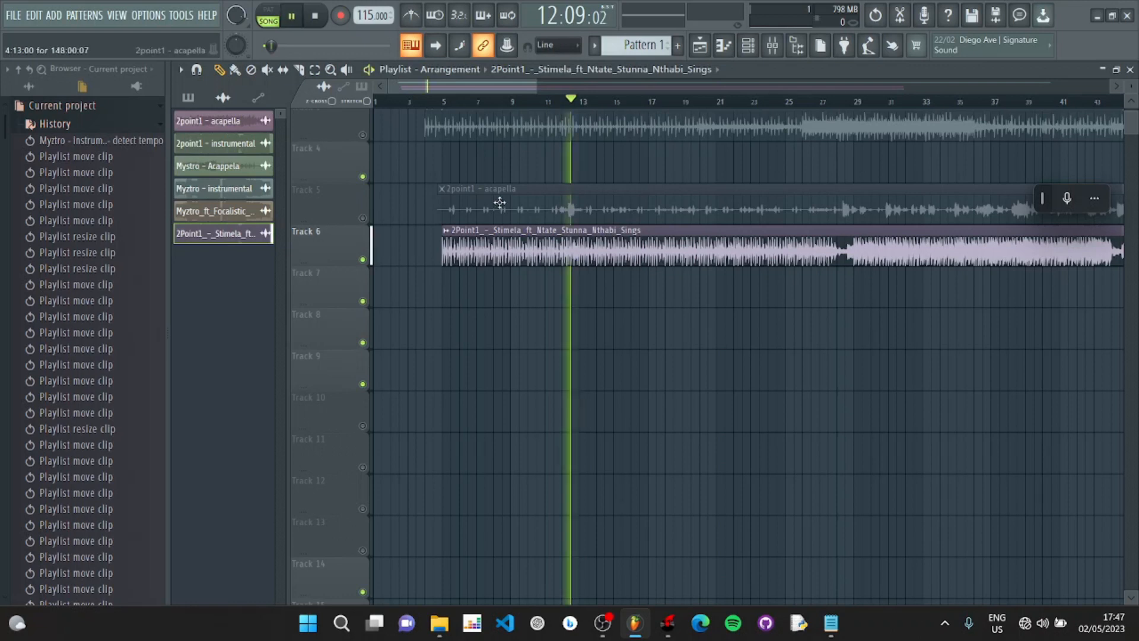
pyautogui.press('space')
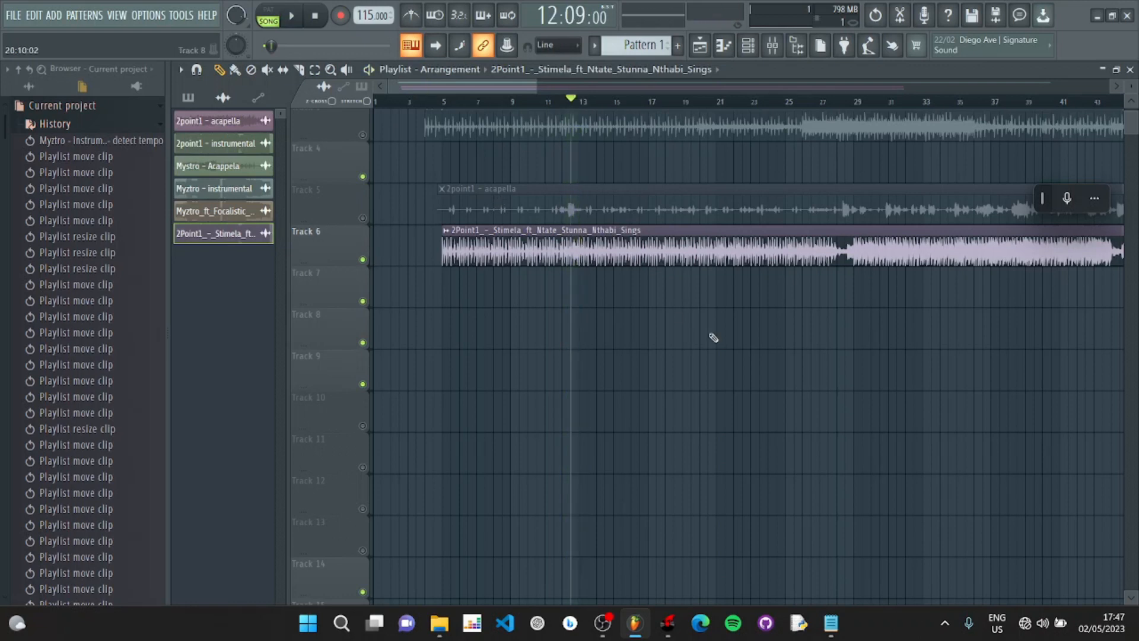
pyautogui.scroll(4, 591, 259)
pyautogui.press('space')
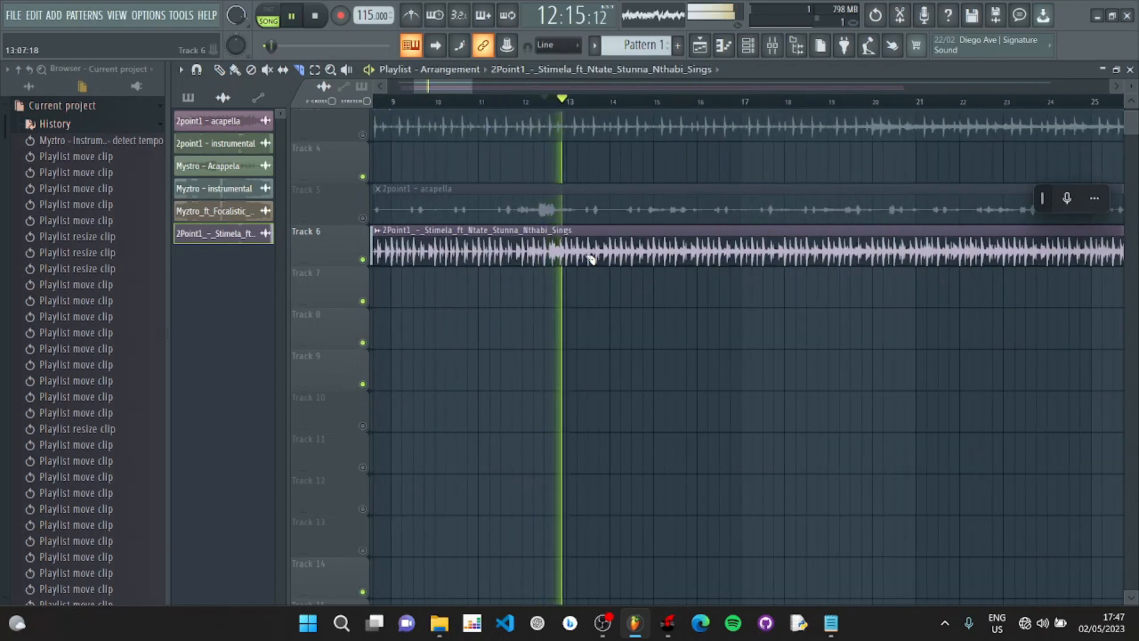
pyautogui.press('space')
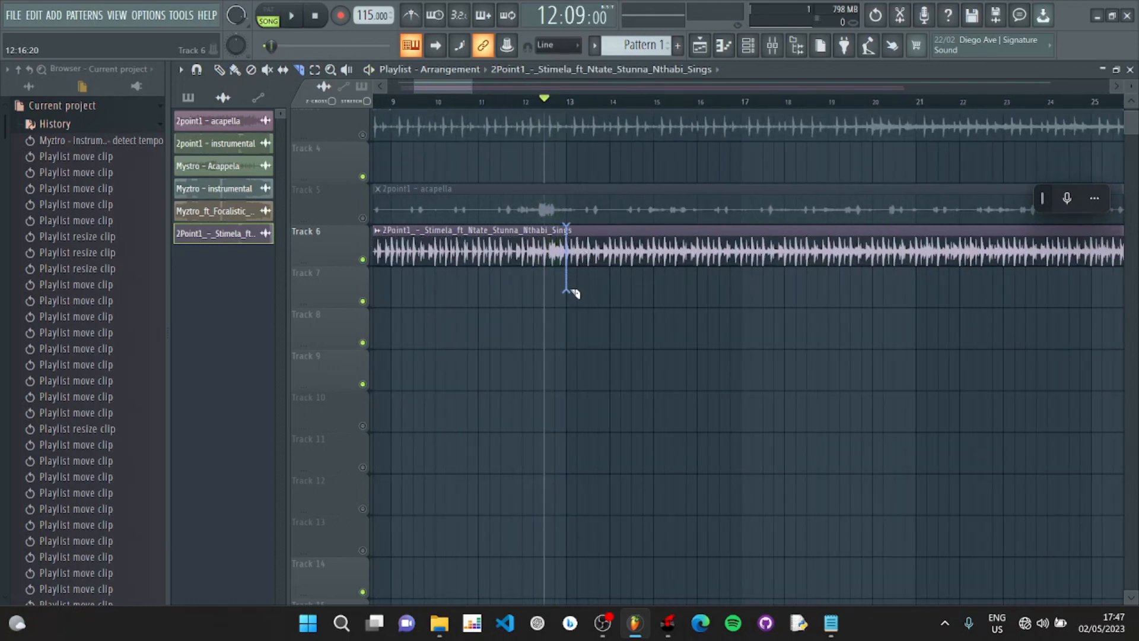
pyautogui.moveTo(574, 293); pyautogui.dragTo(575, 293)
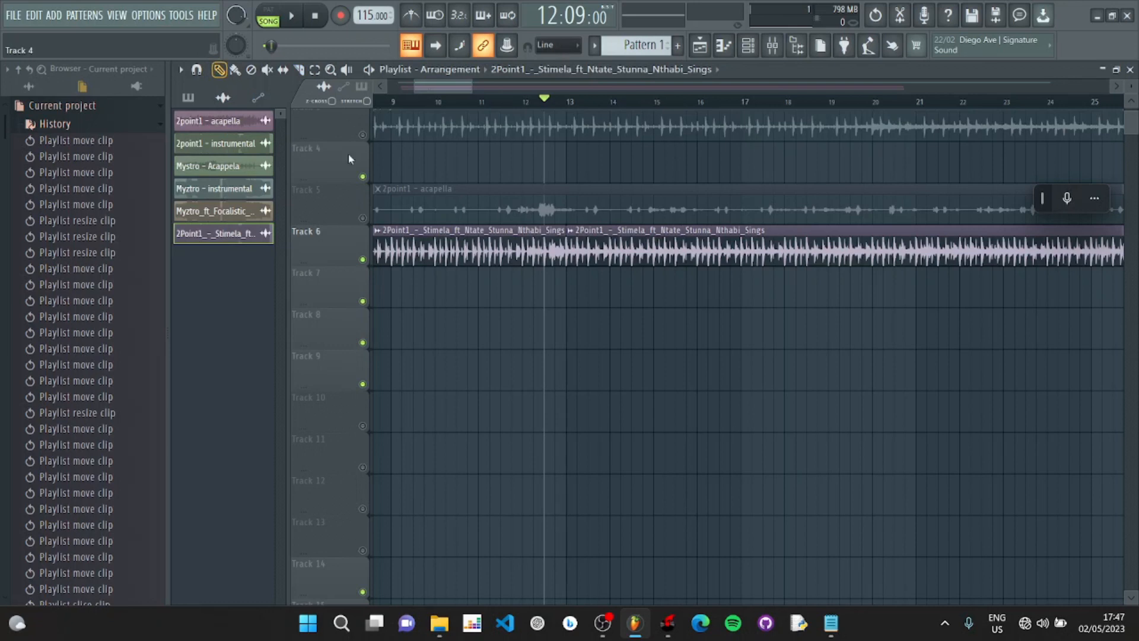
# Step: Play the 2point1 acapella from 11:13:00 with the Stimela song muted and system volume at 96, and unmute track 6 again
pyautogui.click(363, 260)
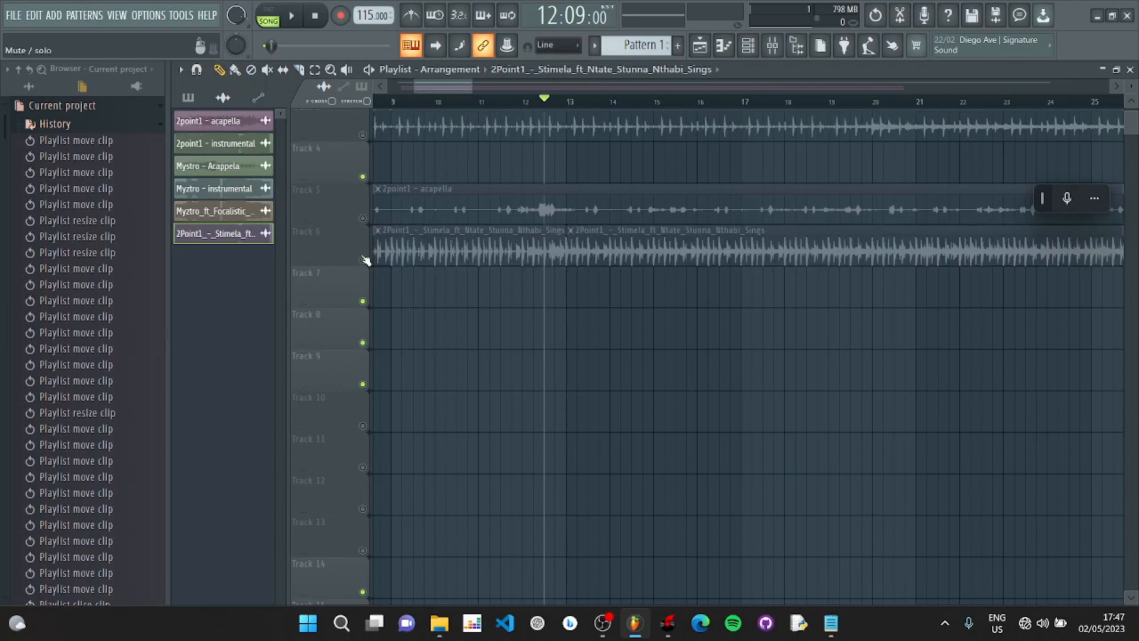
pyautogui.click(363, 218)
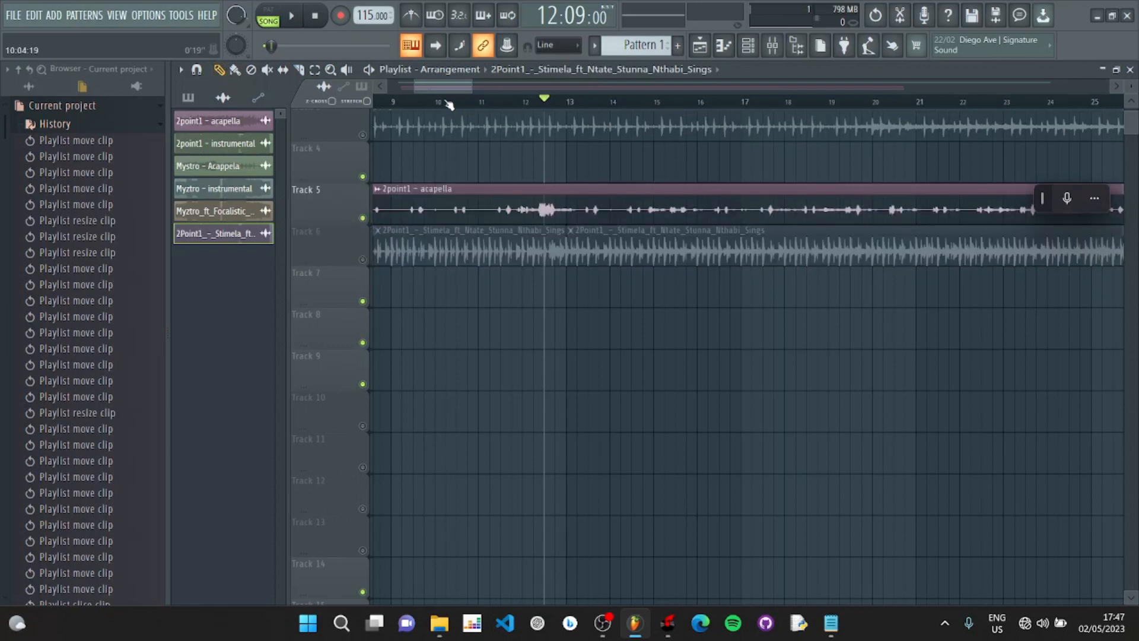
pyautogui.moveTo(414, 88); pyautogui.dragTo(401, 88)
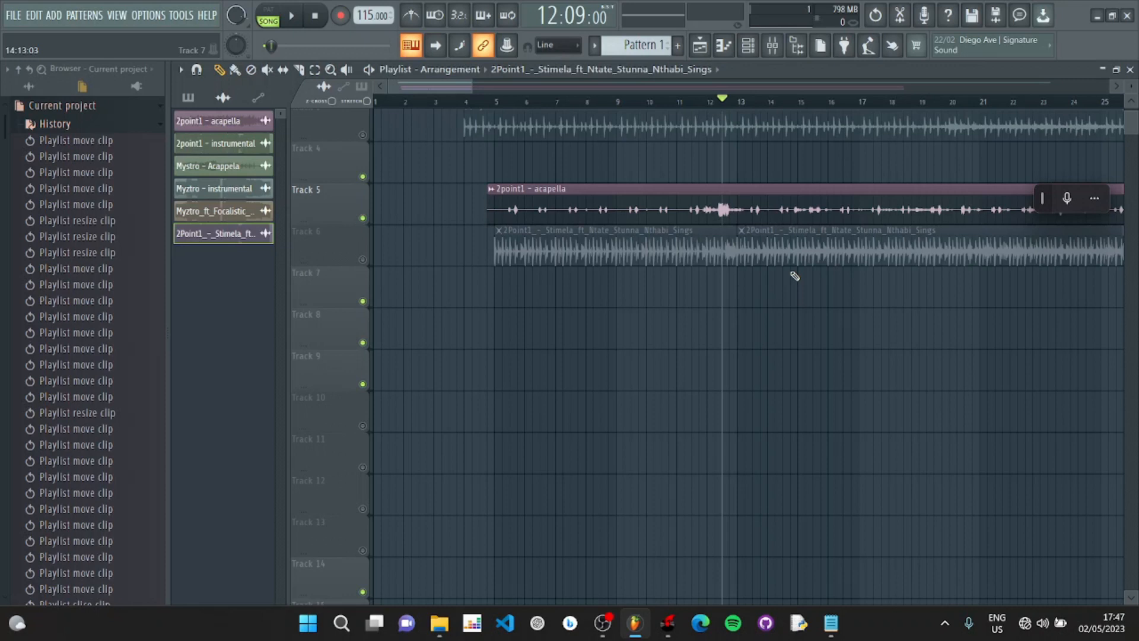
pyautogui.click(701, 108)
pyautogui.press('space')
pyautogui.press('XF86AudioRaiseVolume')
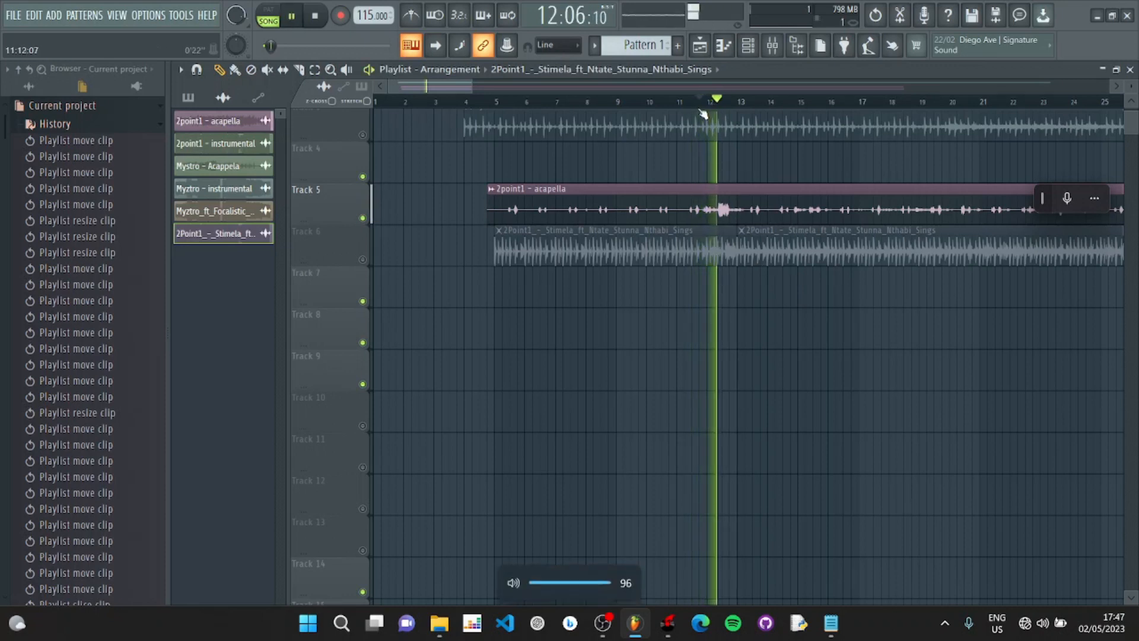
pyautogui.press('space')
pyautogui.scroll(5, 702, 113)
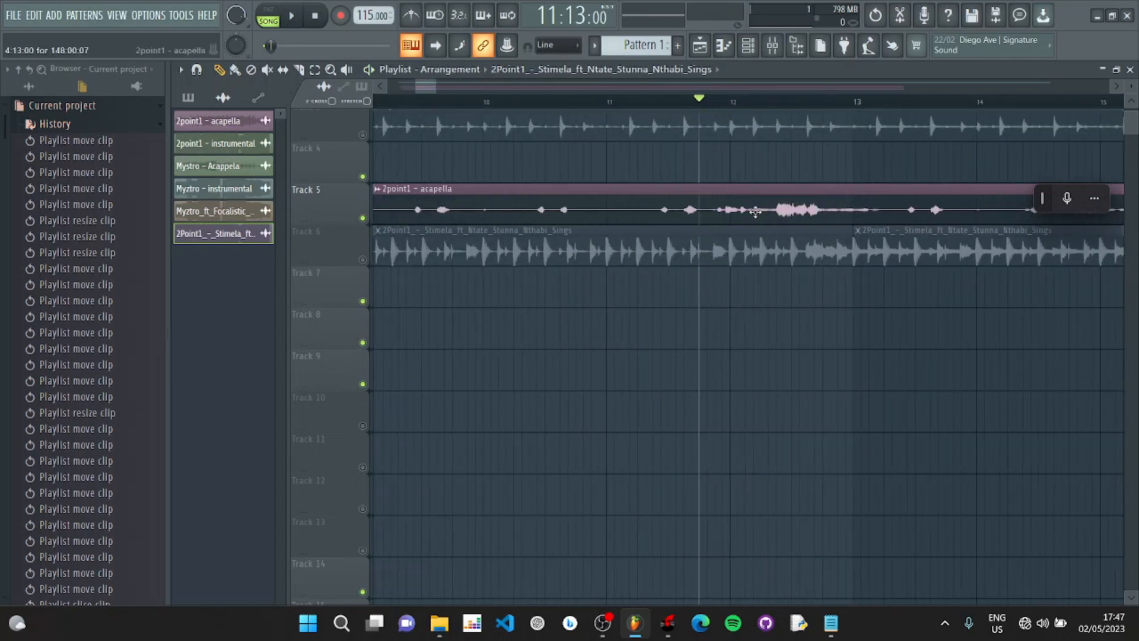
pyautogui.click(363, 259)
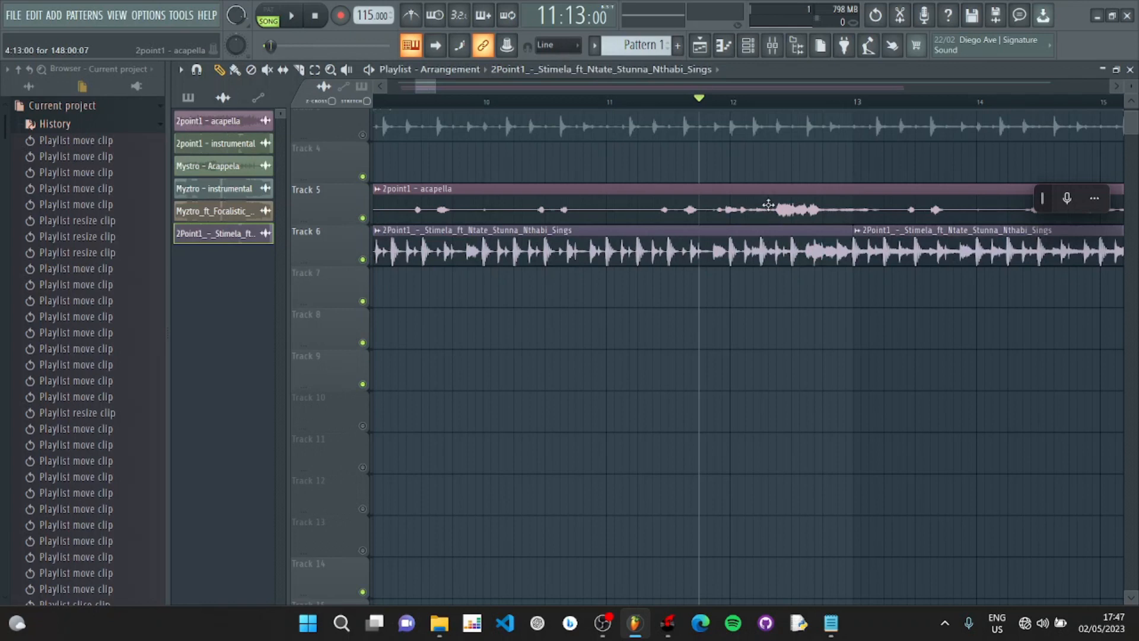
# Step: Shift the 2point1 acapella slightly earlier to match the Stimela song's vocal waveform near bar 12, and play both from 11:13:00
pyautogui.moveTo(787, 202); pyautogui.dragTo(824, 213)
pyautogui.scroll(8, 824, 213)
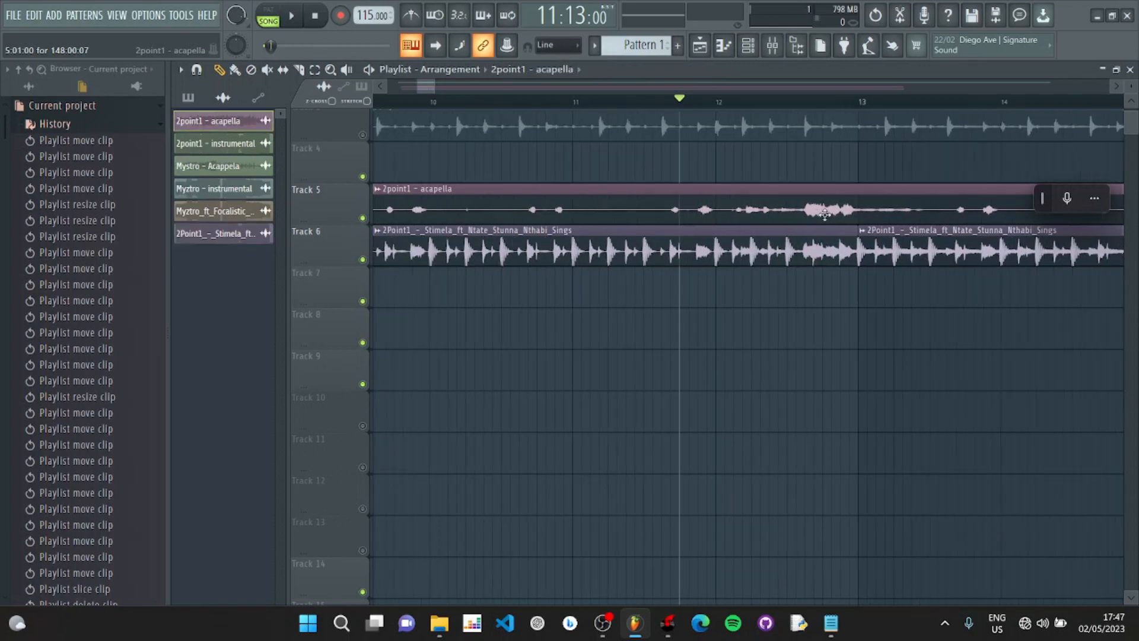
pyautogui.scroll(3, 824, 214)
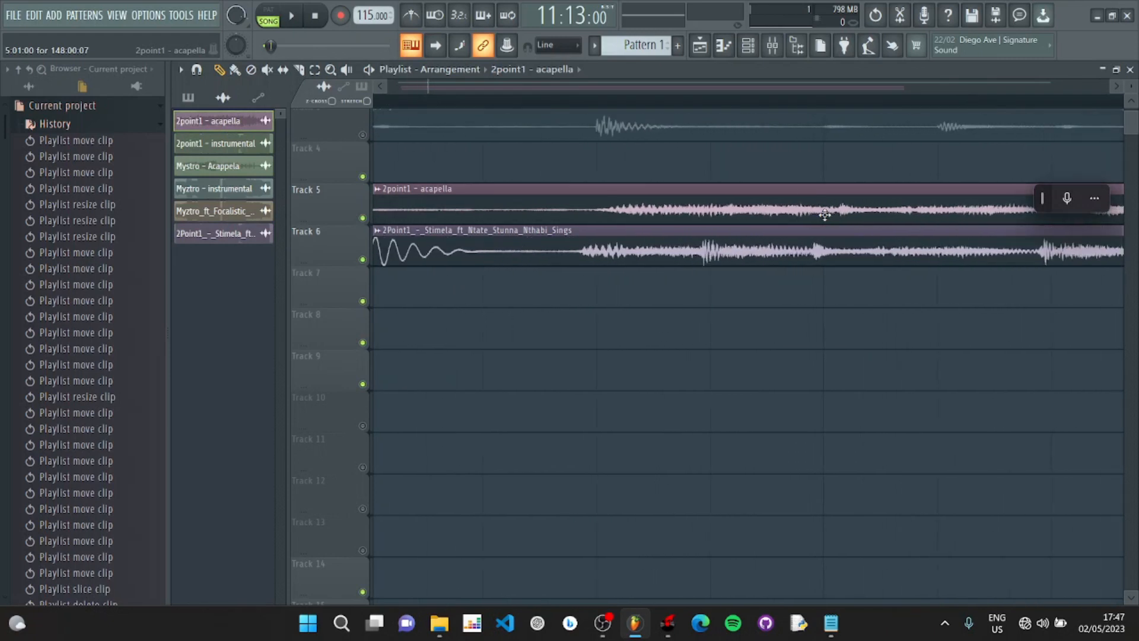
pyautogui.moveTo(893, 205); pyautogui.dragTo(868, 207)
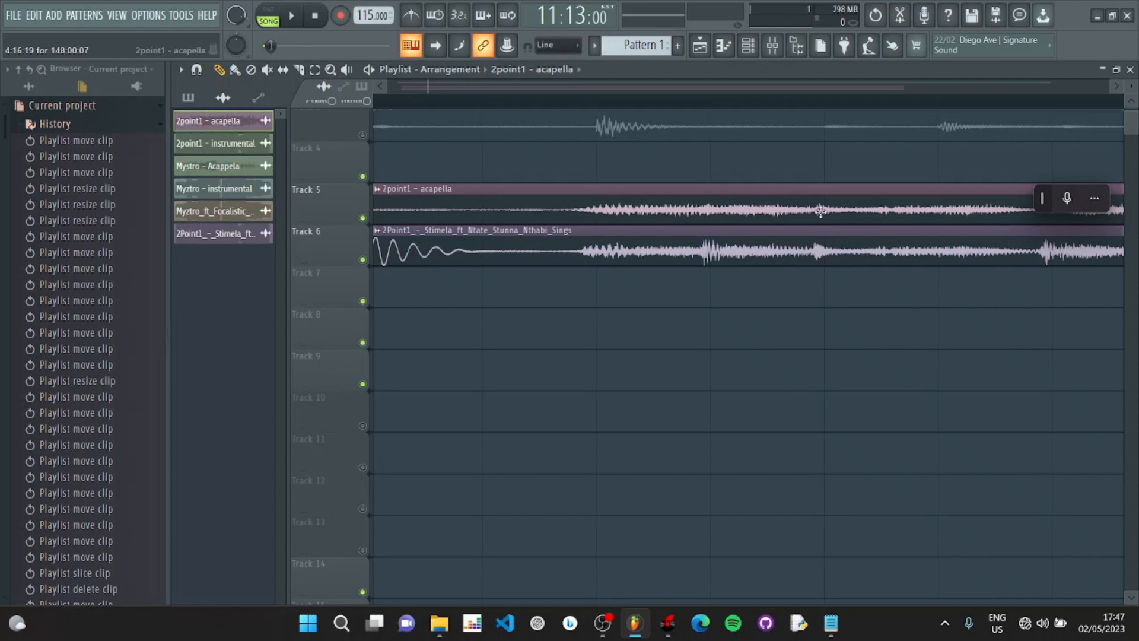
pyautogui.scroll(-6, 820, 211)
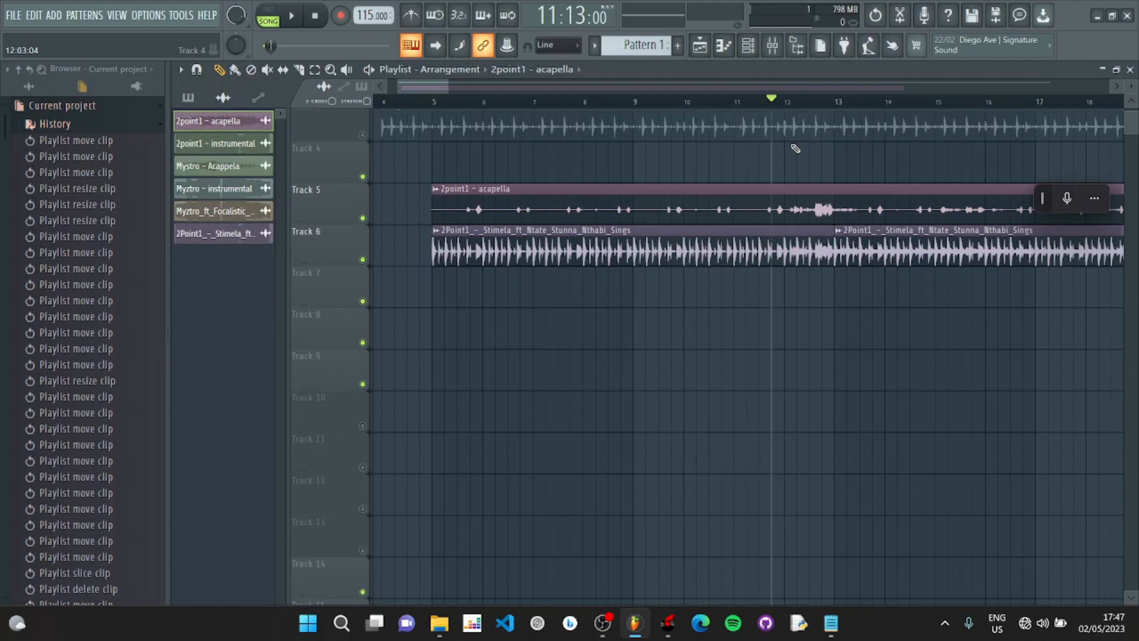
pyautogui.press('space')
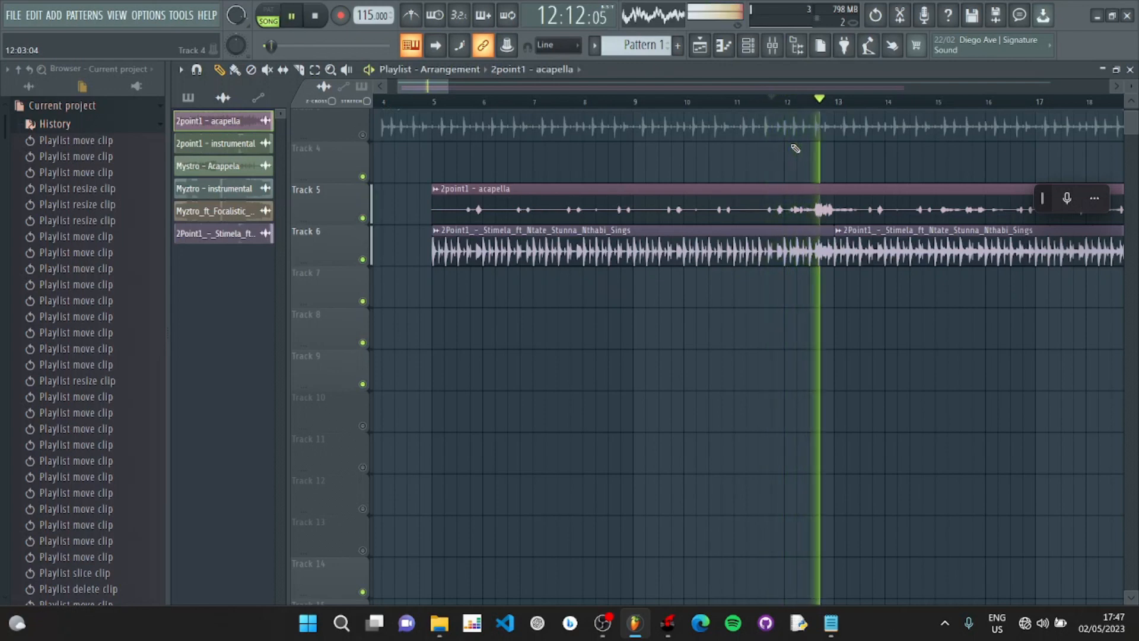
pyautogui.press('space')
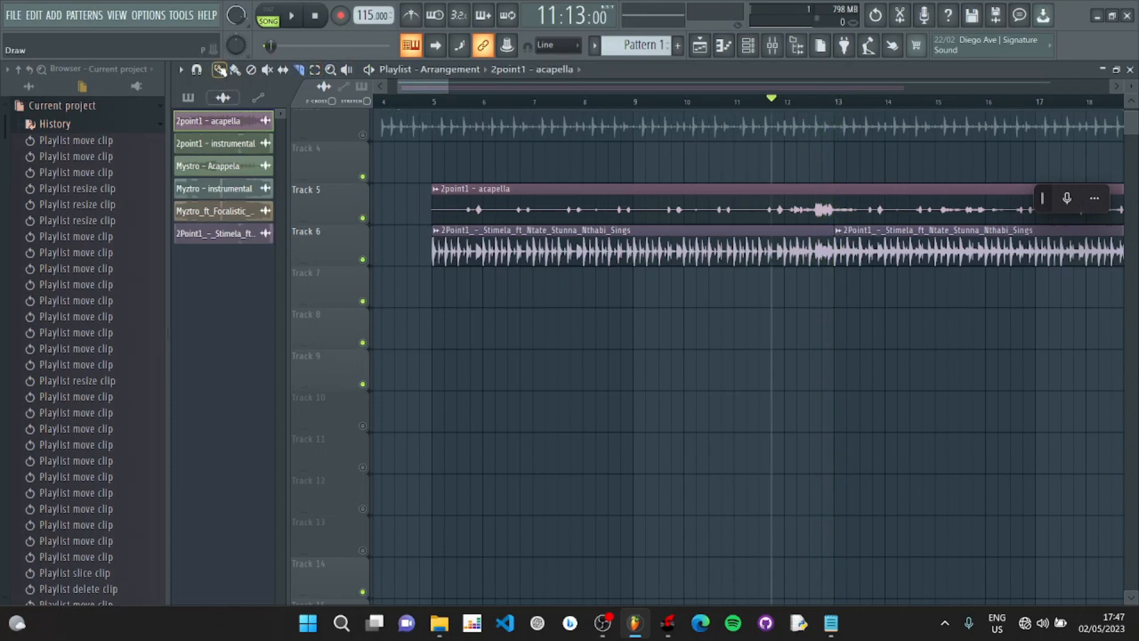
# Step: Delete both Stimela song clips from track 6, and cut off the part of the 2point1 acapella before bar 13
pyautogui.rightClick(916, 252)
pyautogui.rightClick(778, 260)
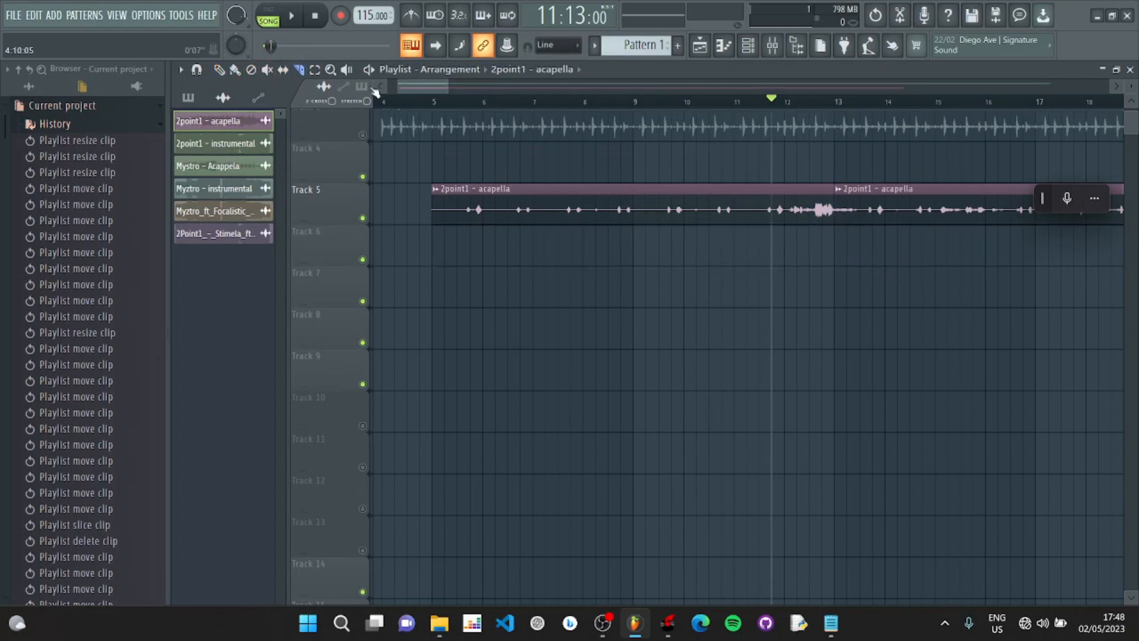
pyautogui.rightClick(697, 196)
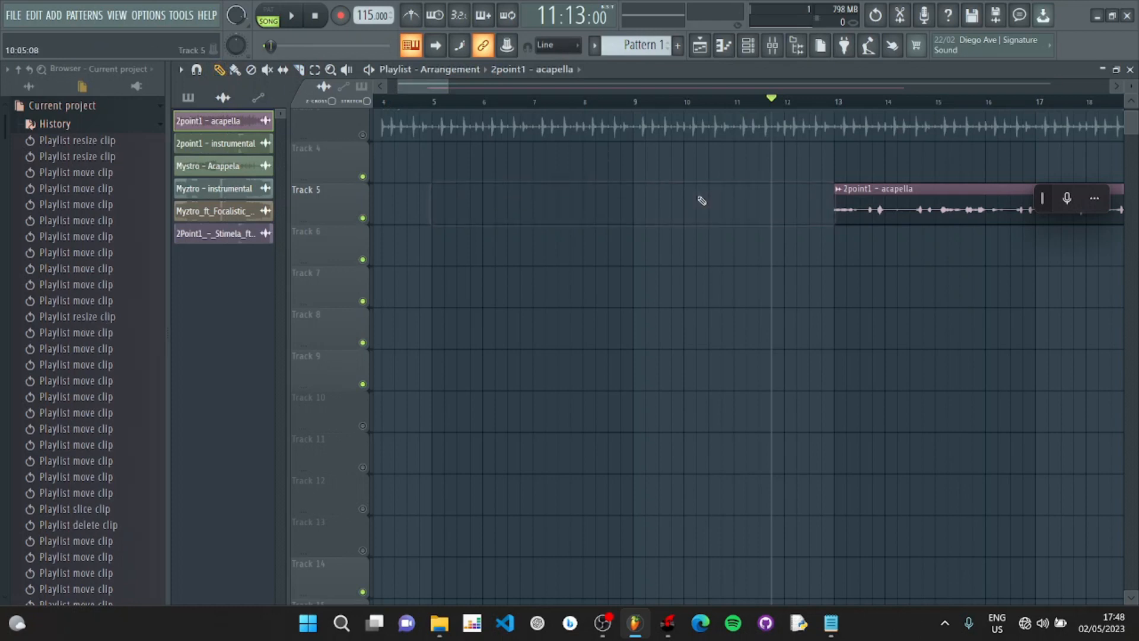
pyautogui.scroll(-5, 700, 200)
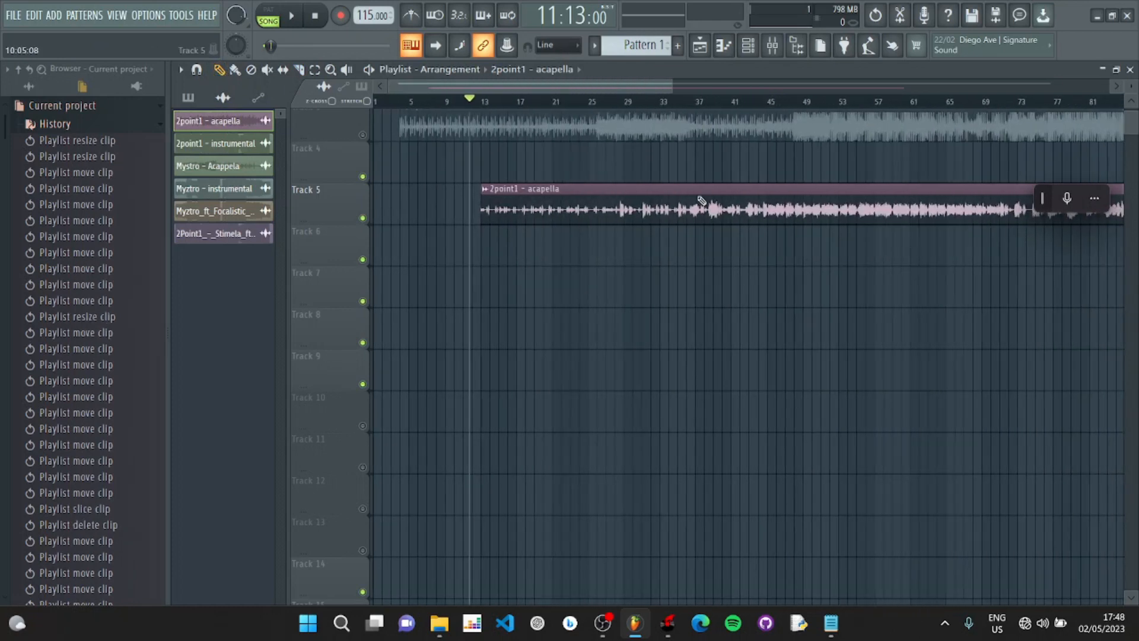
# Step: Place the acapella on track 4 from about bar 12 beneath the unmuted Myztro instrumental, and set its channel volume to 88%
pyautogui.click(363, 135)
pyautogui.moveTo(523, 205); pyautogui.dragTo(445, 167)
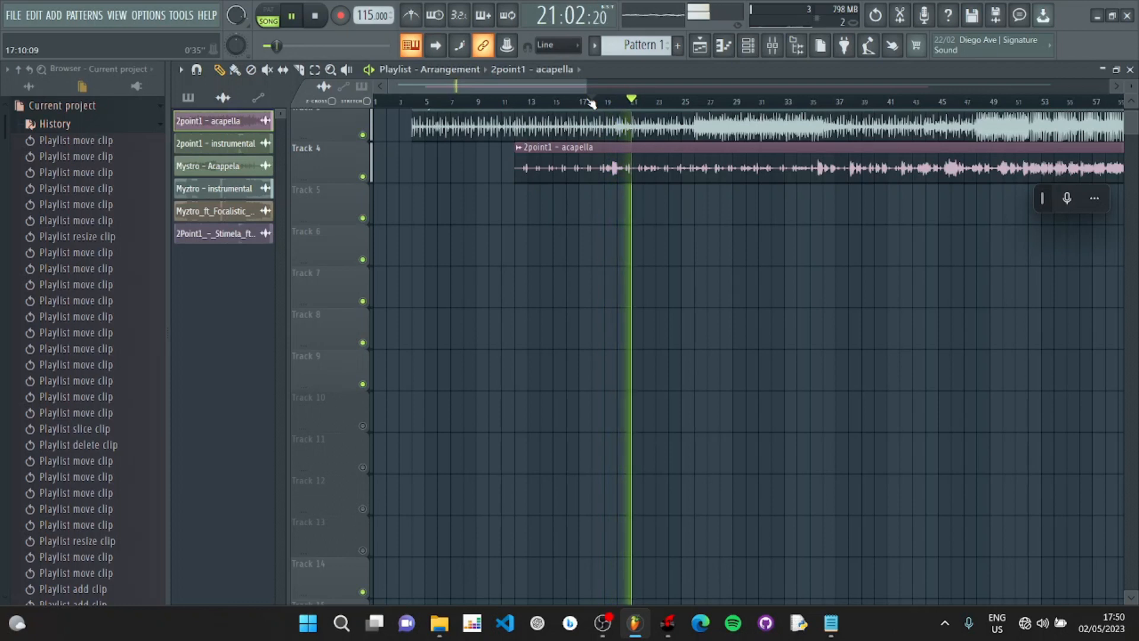
pyautogui.doubleClick(695, 180)
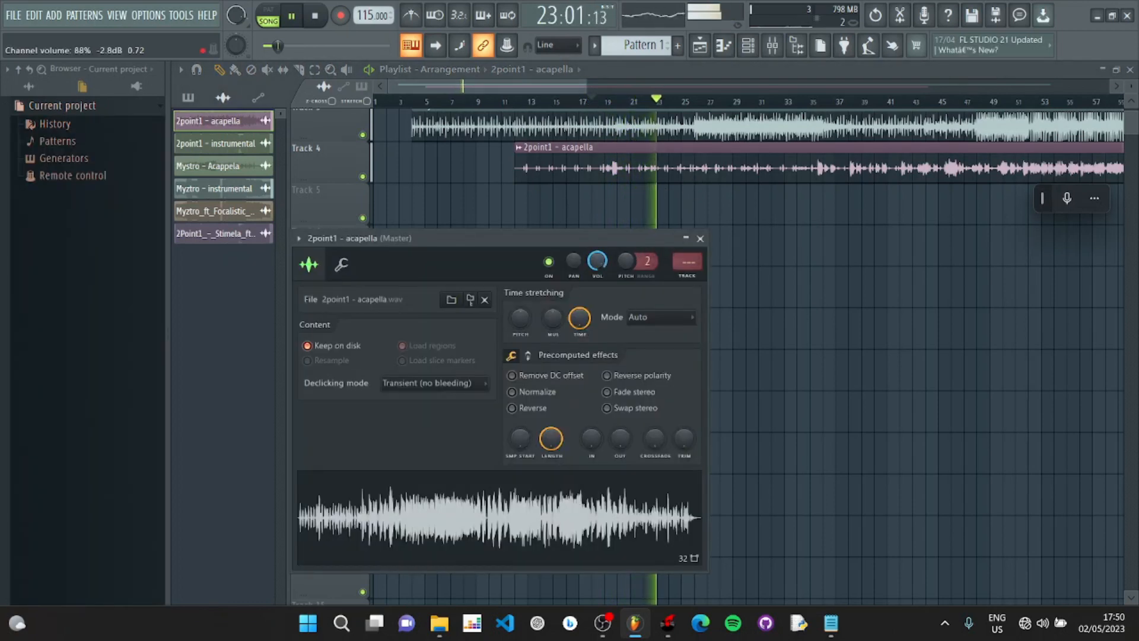
pyautogui.click(700, 239)
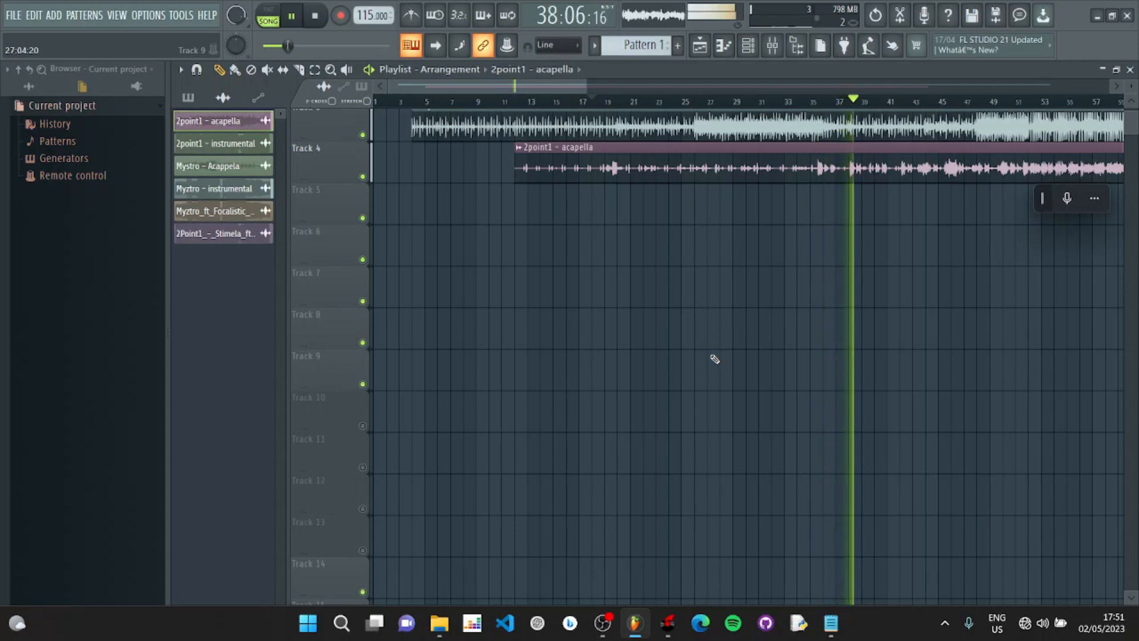
# Step: Listen to the combined Myztro instrumental and 2point1 acapella past bar 53, and stop playback
pyautogui.scroll(2, 702, 275)
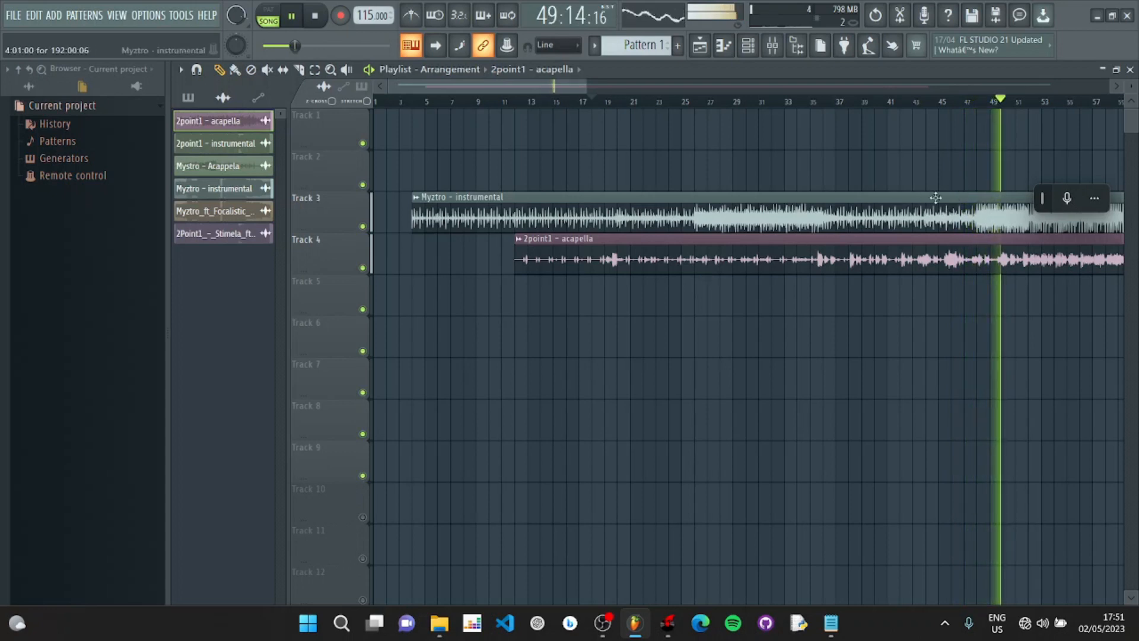
pyautogui.moveTo(519, 93); pyautogui.dragTo(574, 89)
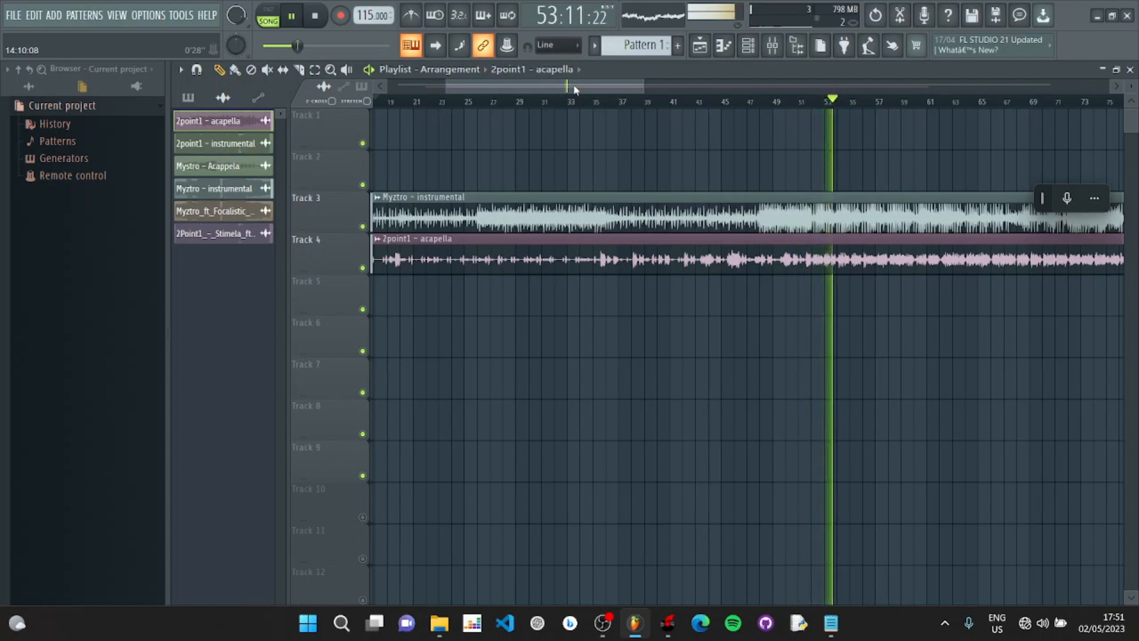
pyautogui.moveTo(552, 87); pyautogui.dragTo(468, 90)
pyautogui.press('space')
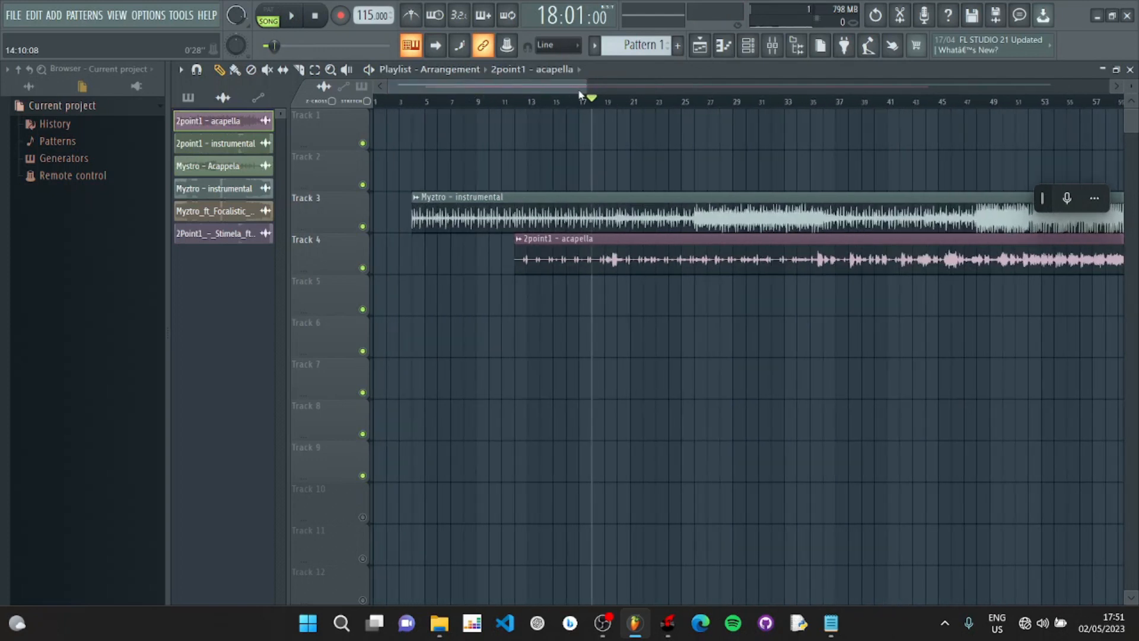
pyautogui.moveTo(587, 87); pyautogui.dragTo(627, 85)
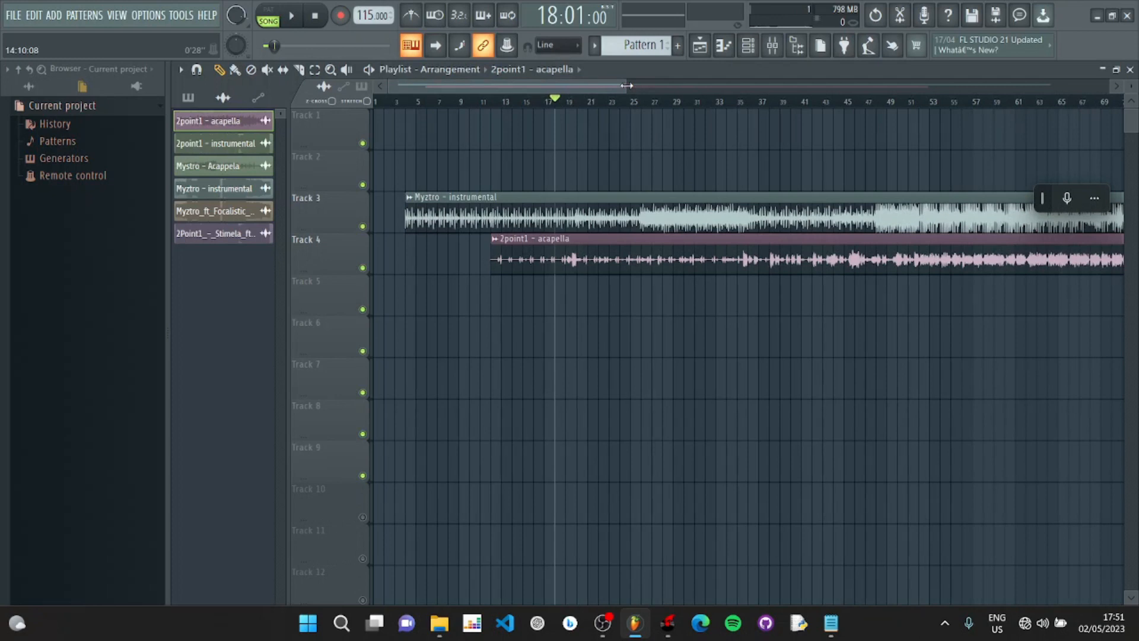
pyautogui.moveTo(627, 85); pyautogui.dragTo(589, 91)
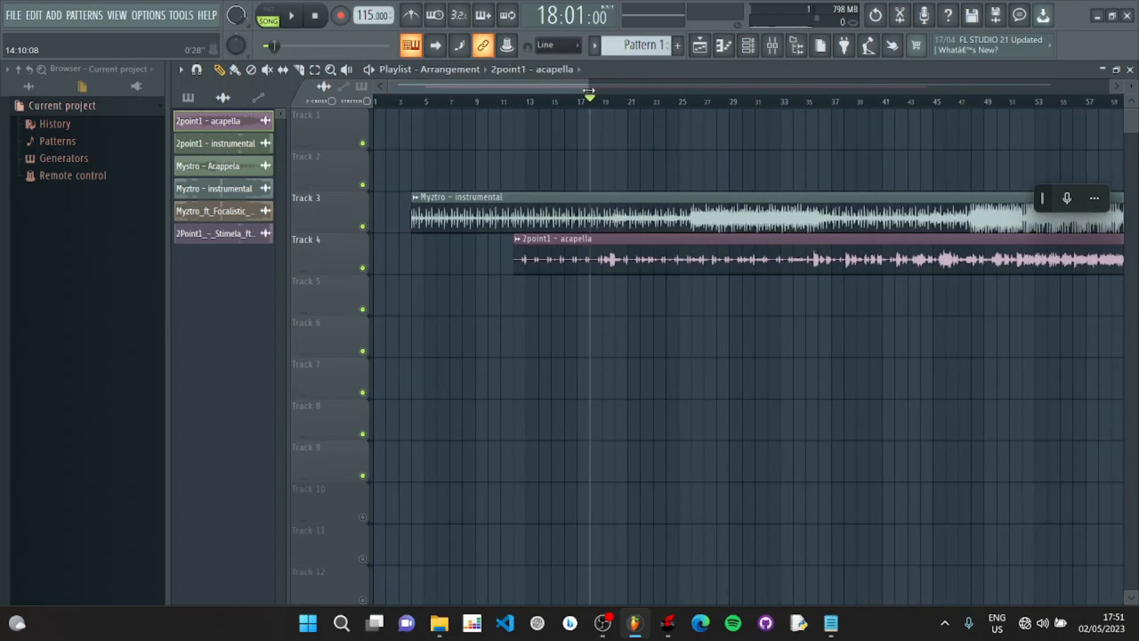